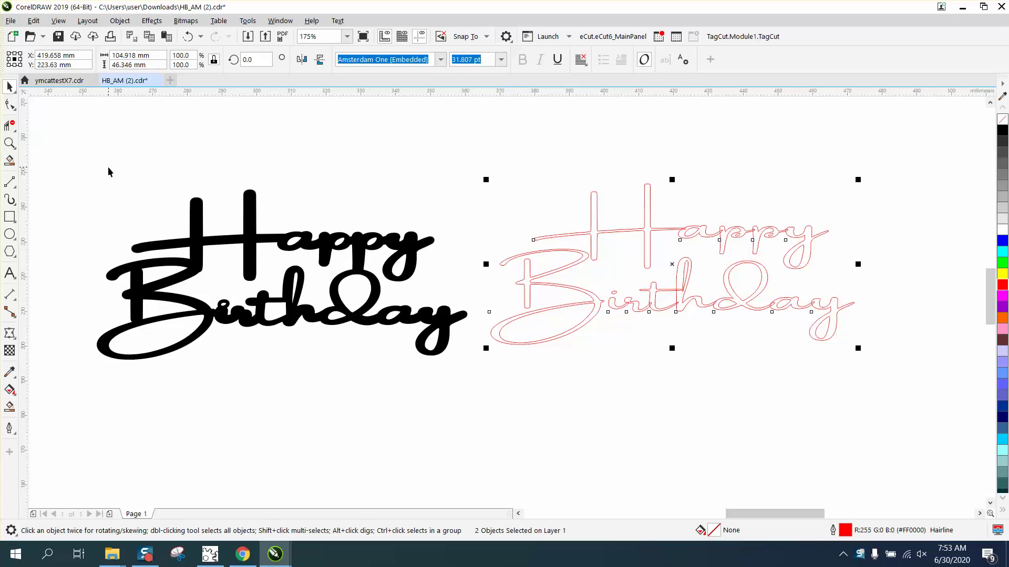
Move the black "Happy Birthday" lettering up and right, out of the way, and shift the red outlined text left into its former area
{"action": "left_click_drag", "start_coordinate": [75, 176], "coordinate": [455, 392]}
{"action": "scroll", "coordinate": [463, 383], "scroll_direction": "down", "scroll_amount": 2}
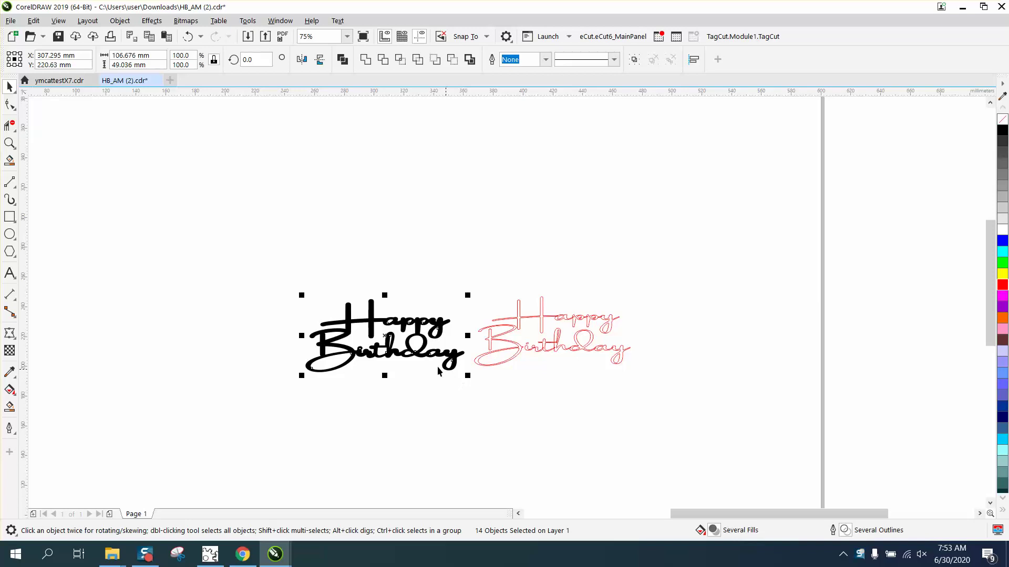
{"action": "left_click_drag", "start_coordinate": [378, 338], "coordinate": [430, 316]}
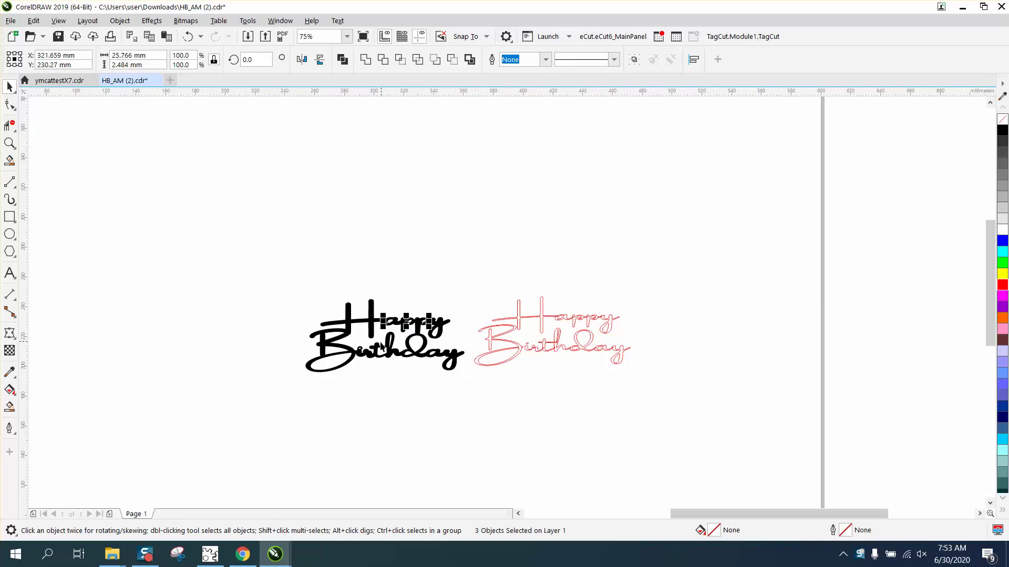
{"action": "left_click_drag", "start_coordinate": [286, 271], "coordinate": [478, 402]}
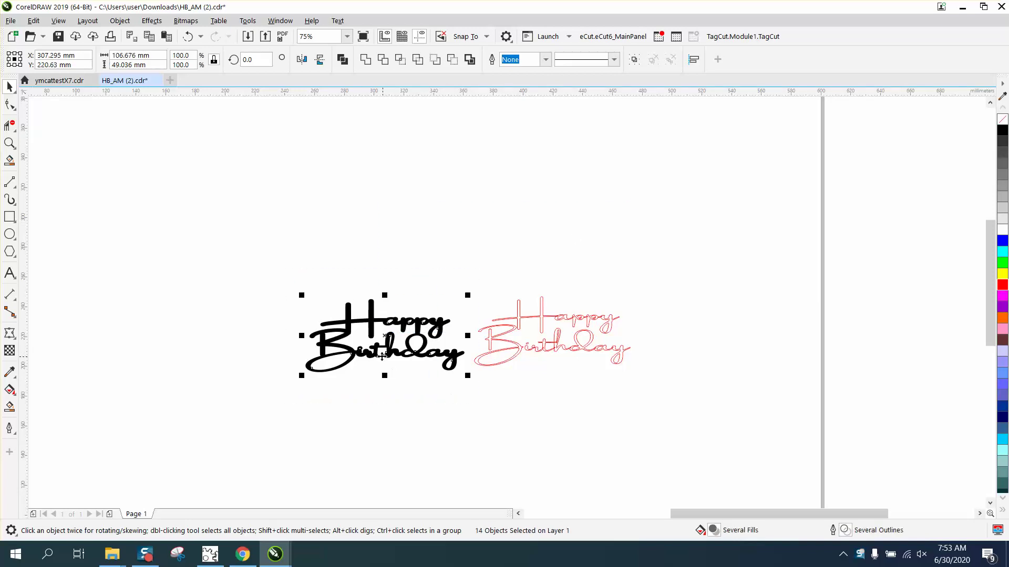
{"action": "left_click_drag", "start_coordinate": [386, 339], "coordinate": [615, 199]}
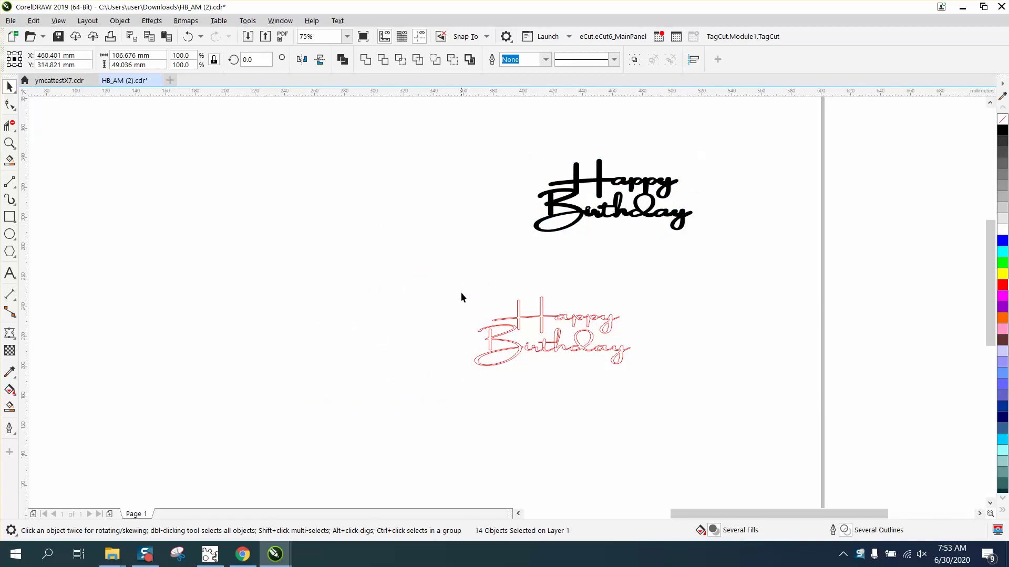
{"action": "left_click_drag", "start_coordinate": [674, 393], "coordinate": [674, 393]}
{"action": "left_click_drag", "start_coordinate": [559, 343], "coordinate": [407, 322]}
Break the red "Happy" text apart into separate letters and convert all five letters to curves
{"action": "left_click", "coordinate": [9, 143]}
{"action": "left_click_drag", "start_coordinate": [301, 277], "coordinate": [623, 405]}
{"action": "left_click", "coordinate": [10, 87]}
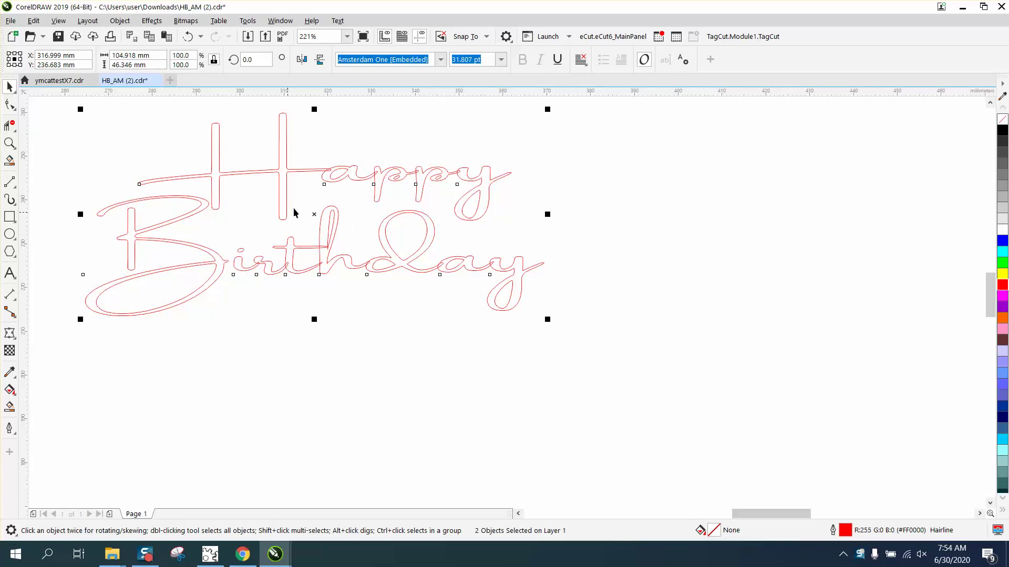
{"action": "left_click", "coordinate": [357, 176]}
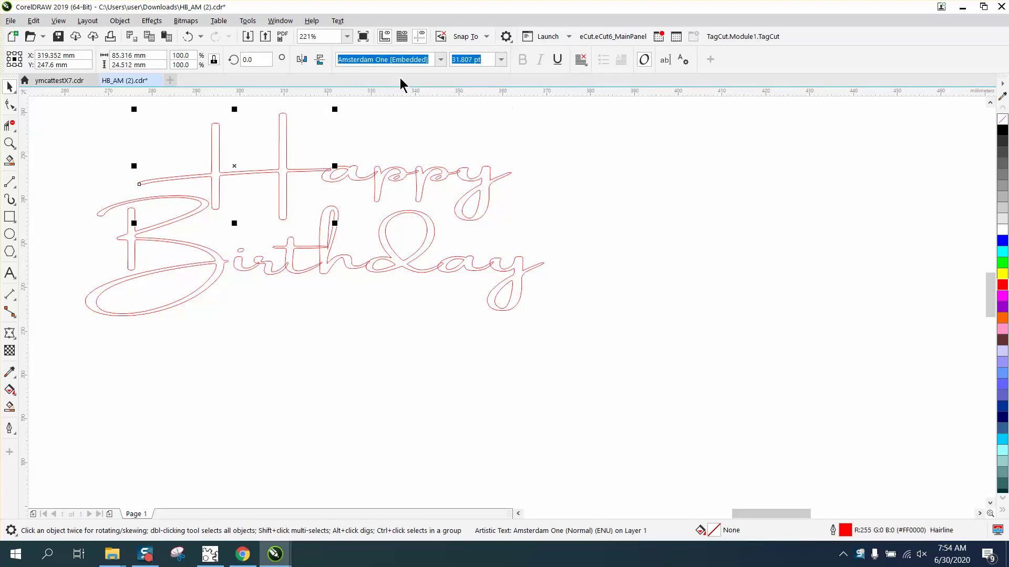
{"action": "left_click_drag", "start_coordinate": [115, 112], "coordinate": [237, 196]}
{"action": "left_click_drag", "start_coordinate": [527, 232], "coordinate": [528, 231]}
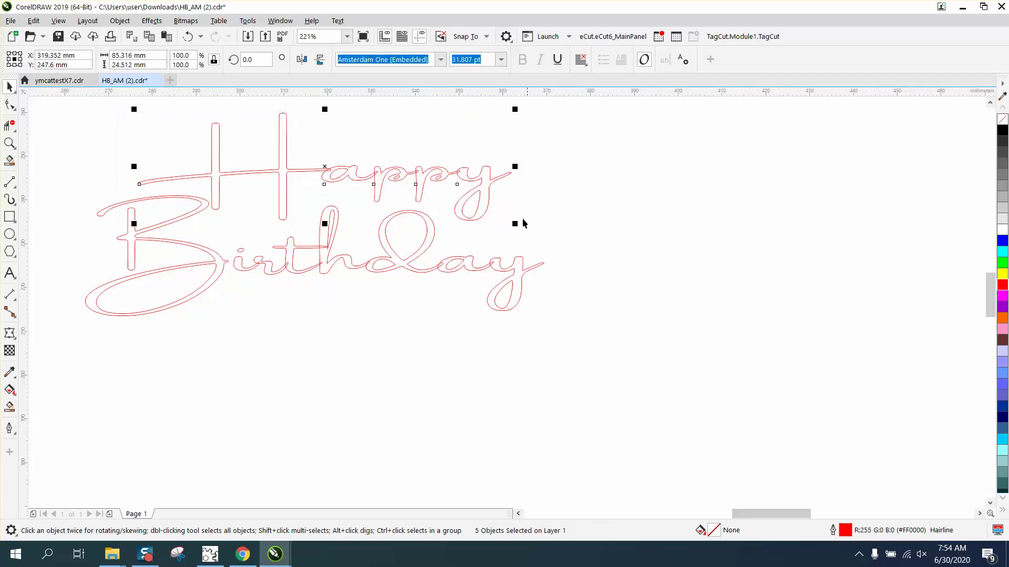
{"action": "left_click", "coordinate": [123, 23]}
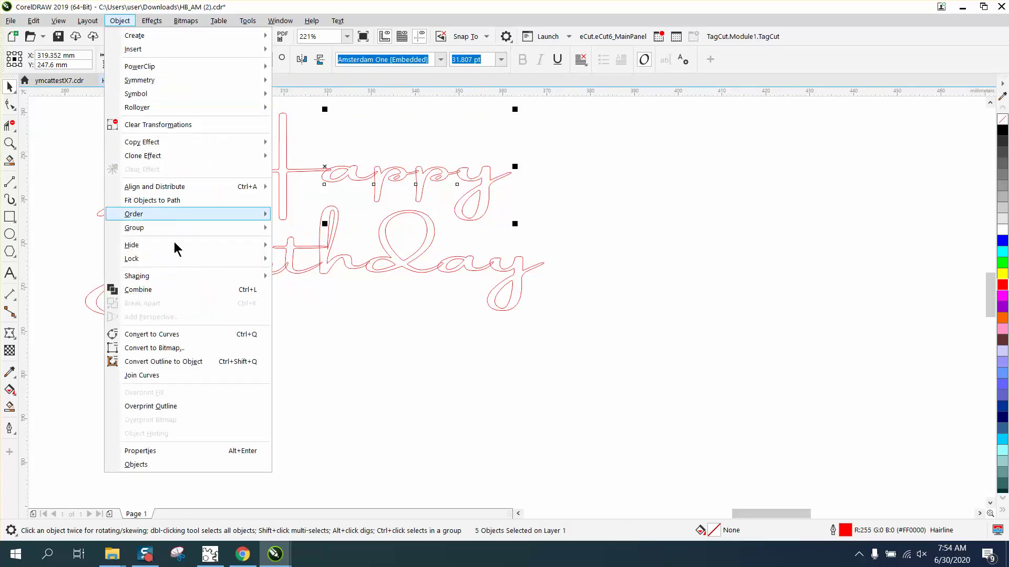
{"action": "left_click", "coordinate": [176, 335]}
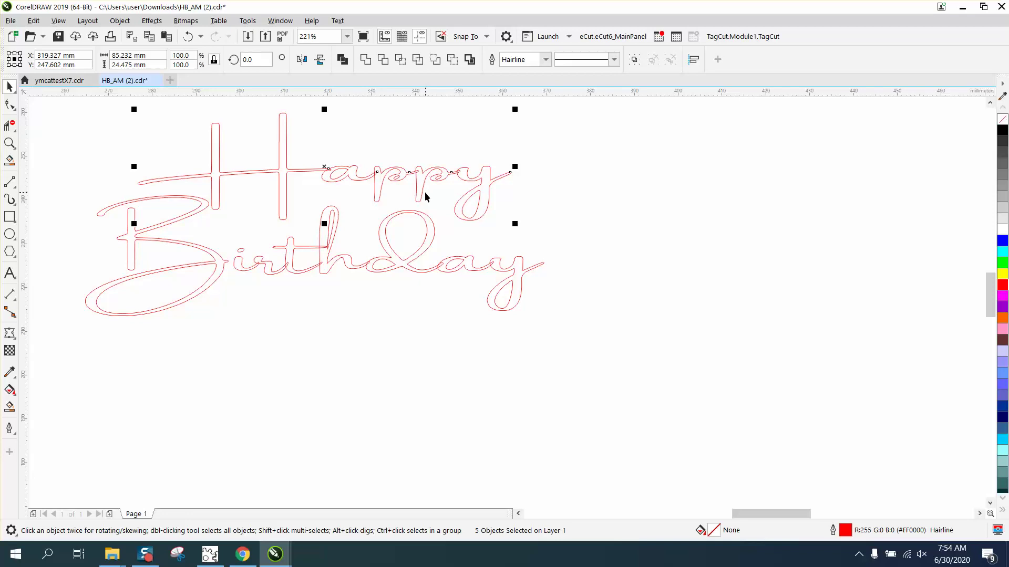
Weld the five "Happy" letter curves into one continuous outline
{"action": "left_click", "coordinate": [10, 143]}
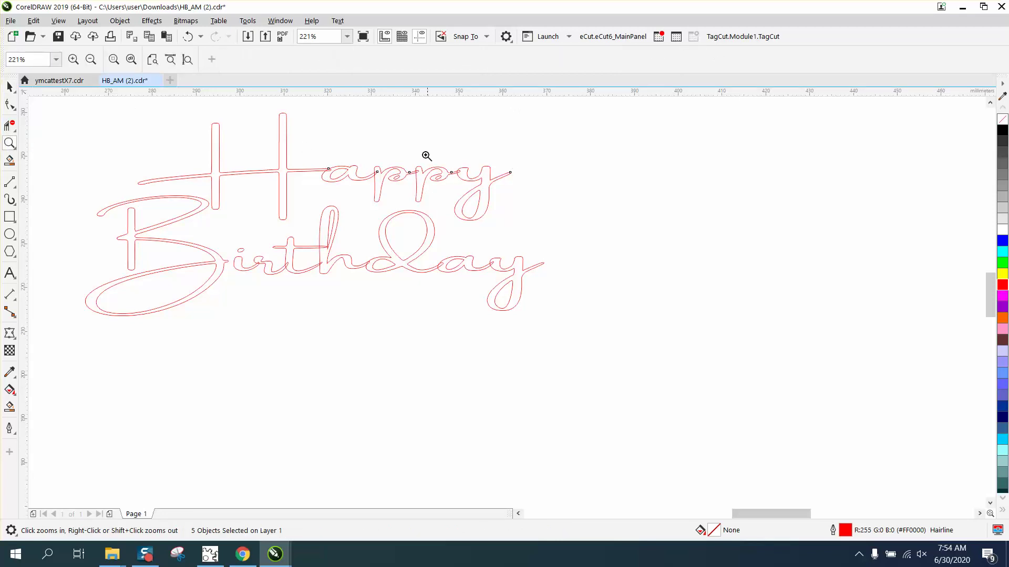
{"action": "left_click_drag", "start_coordinate": [417, 160], "coordinate": [532, 230]}
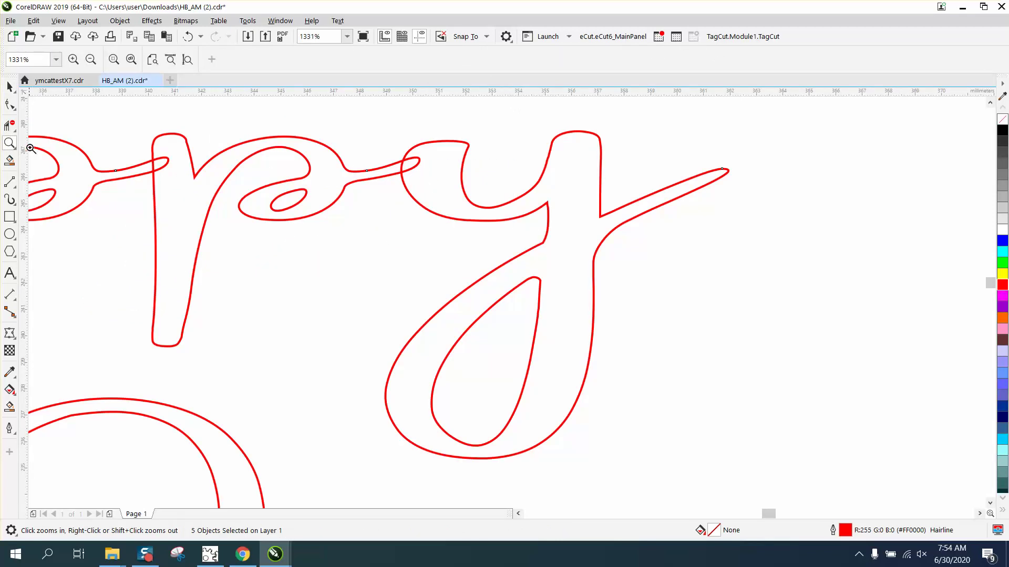
{"action": "left_click", "coordinate": [10, 88]}
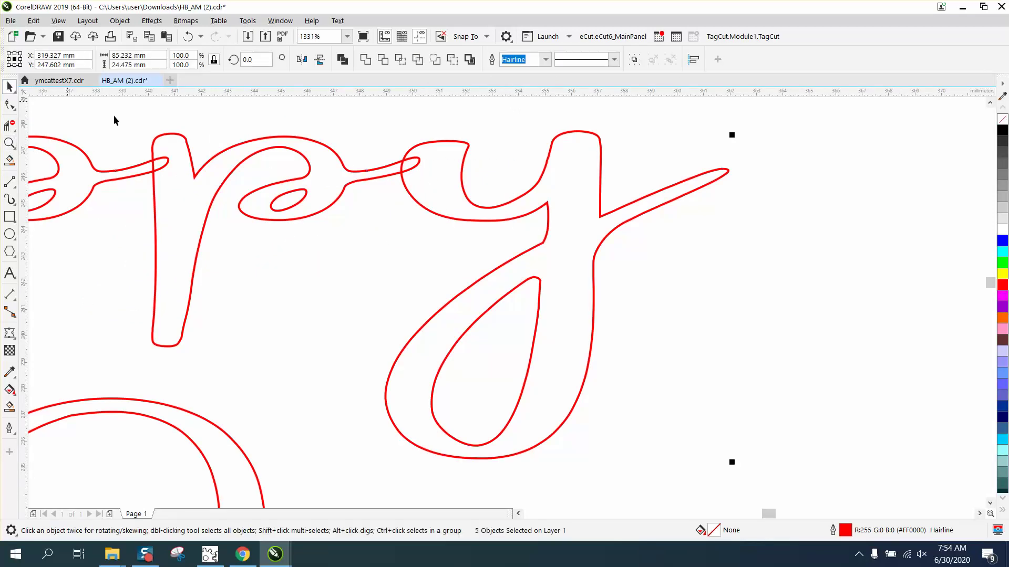
{"action": "left_click", "coordinate": [368, 55]}
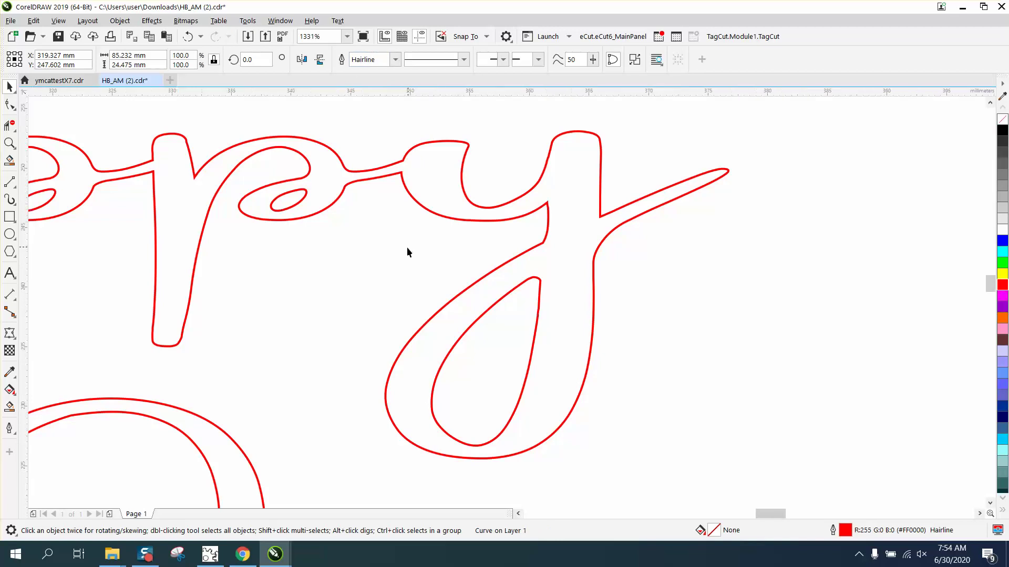
Try converting the whole "Birthday" text to curves, breaking it apart and combining the pieces
{"action": "scroll", "coordinate": [406, 247], "scroll_direction": "down", "scroll_amount": 2}
{"action": "scroll", "coordinate": [405, 243], "scroll_direction": "down", "scroll_amount": 3}
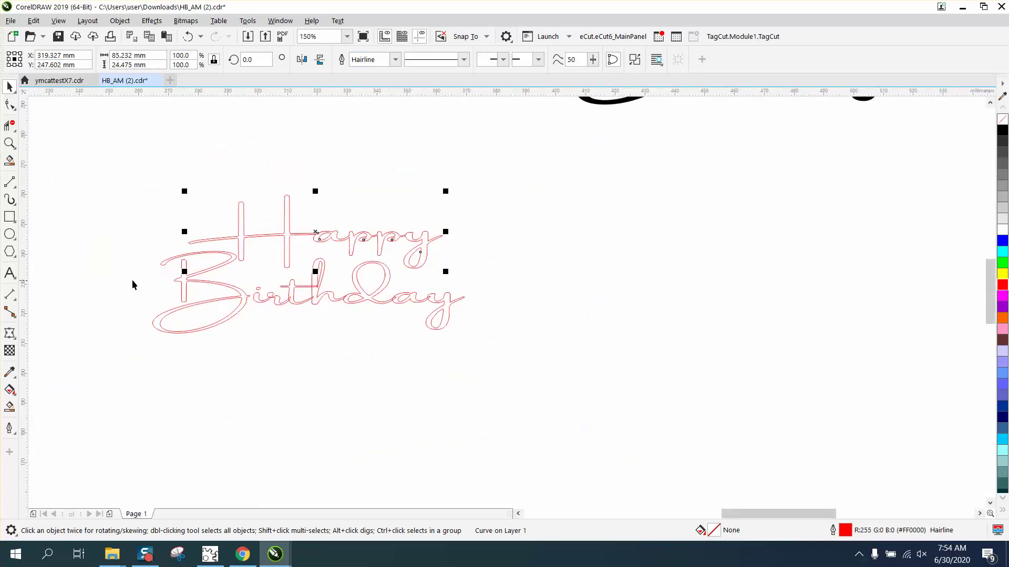
{"action": "left_click_drag", "start_coordinate": [133, 249], "coordinate": [497, 356]}
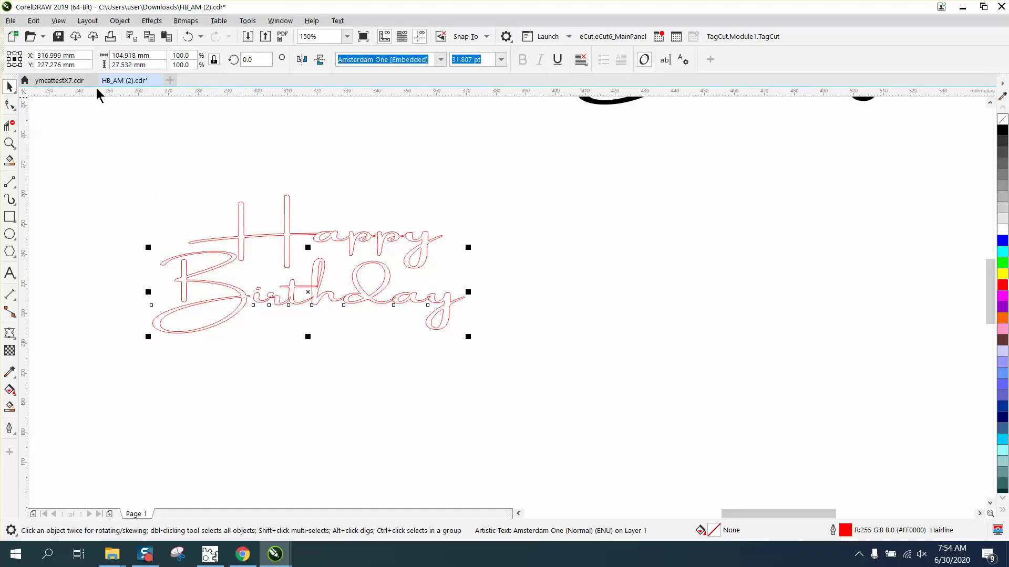
{"action": "left_click", "coordinate": [120, 20]}
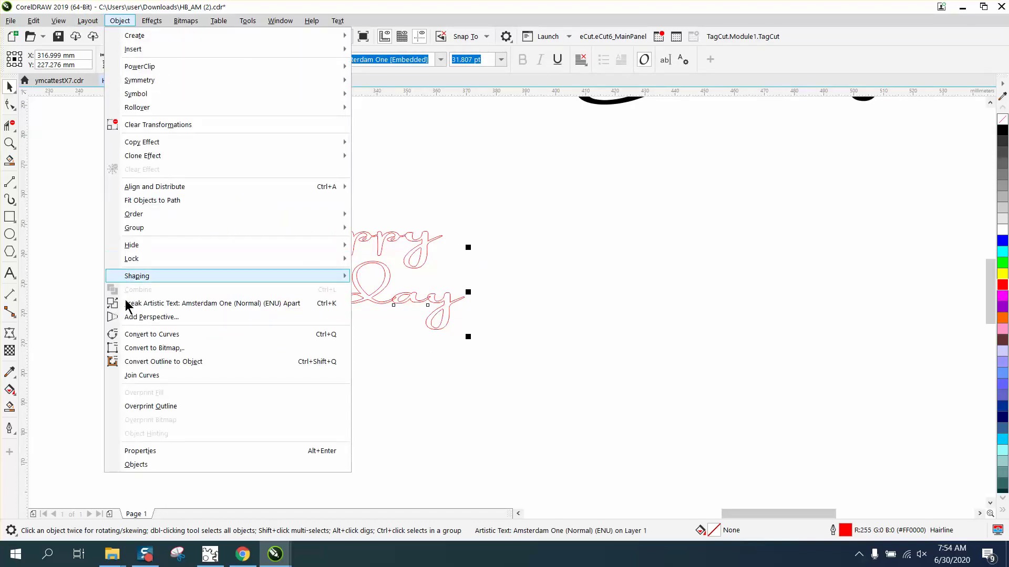
{"action": "left_click", "coordinate": [145, 336]}
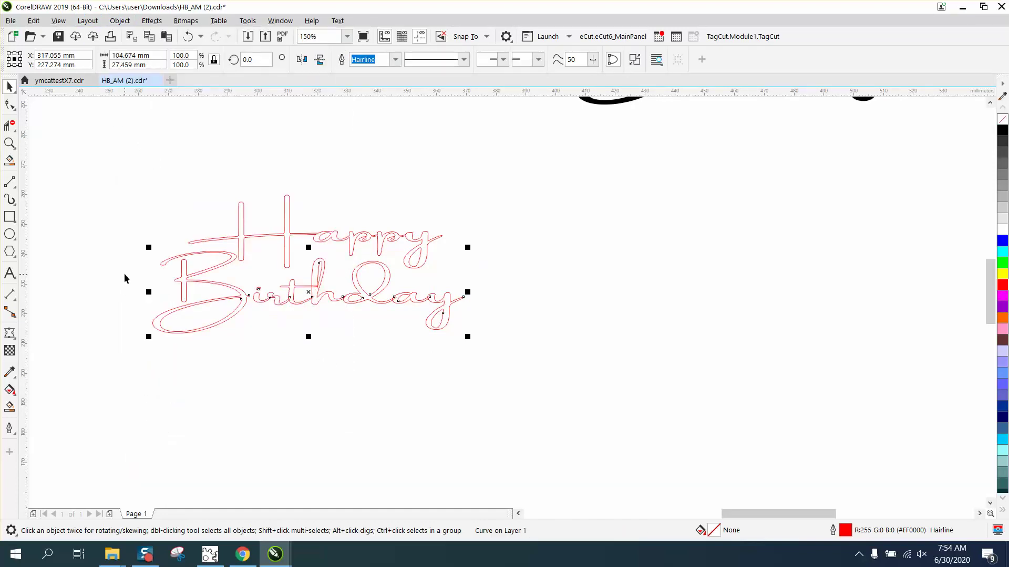
{"action": "key", "text": "ctrl+k"}
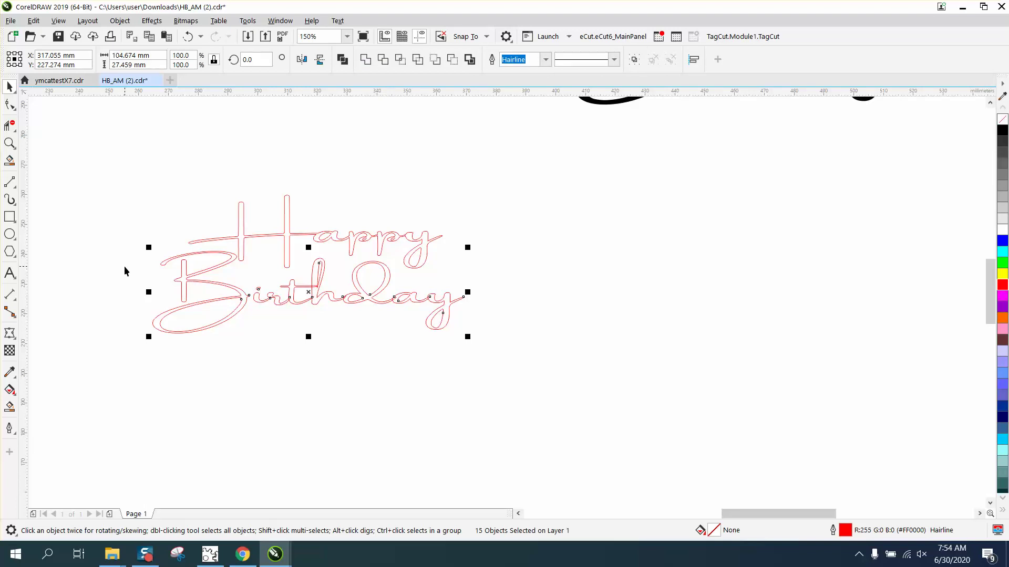
{"action": "key", "text": "ctrl+l"}
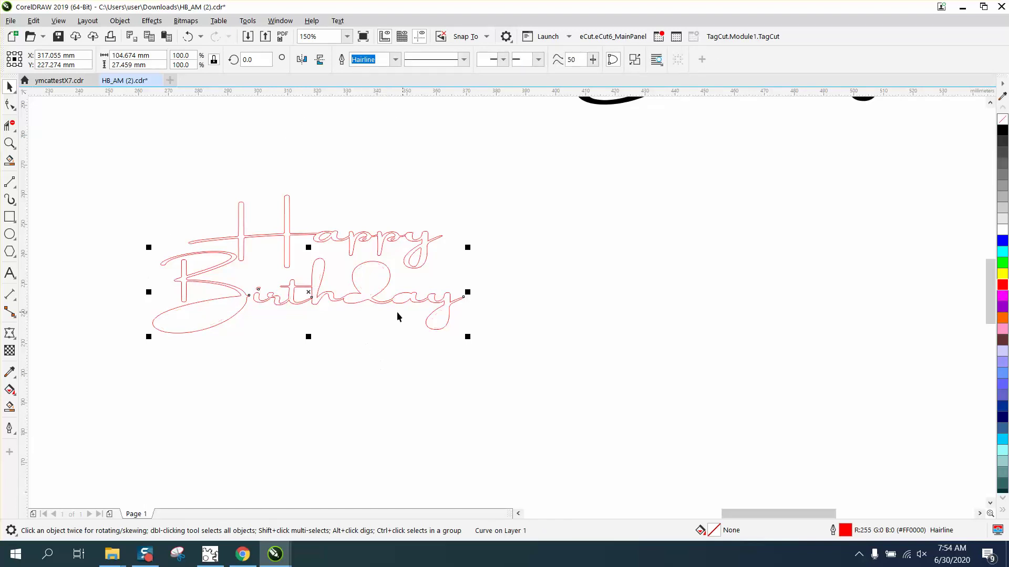
Undo the combining, breaking apart and curve conversion of "Birthday", going back to the editable text
{"action": "left_click", "coordinate": [188, 37]}
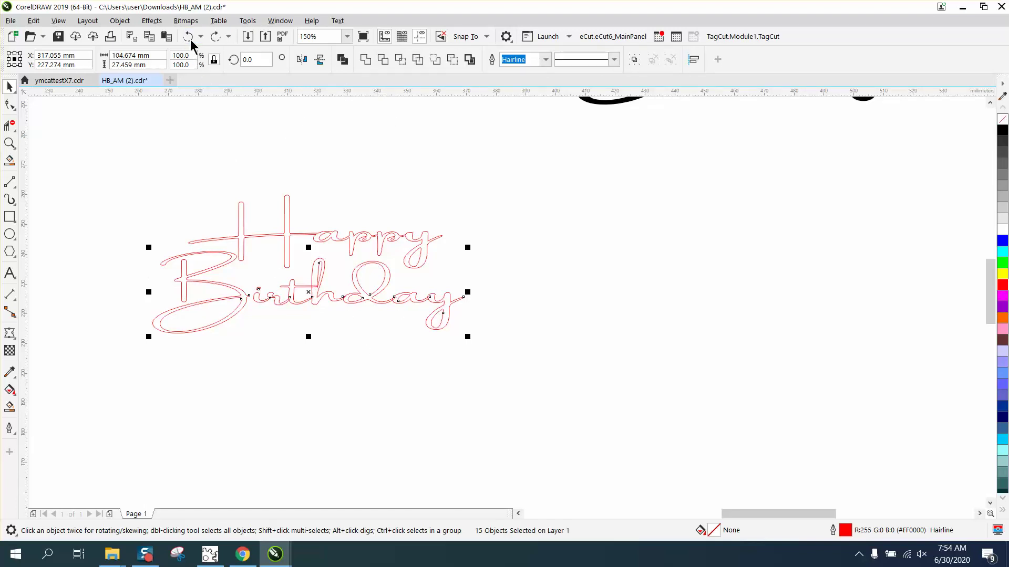
{"action": "left_click", "coordinate": [189, 36]}
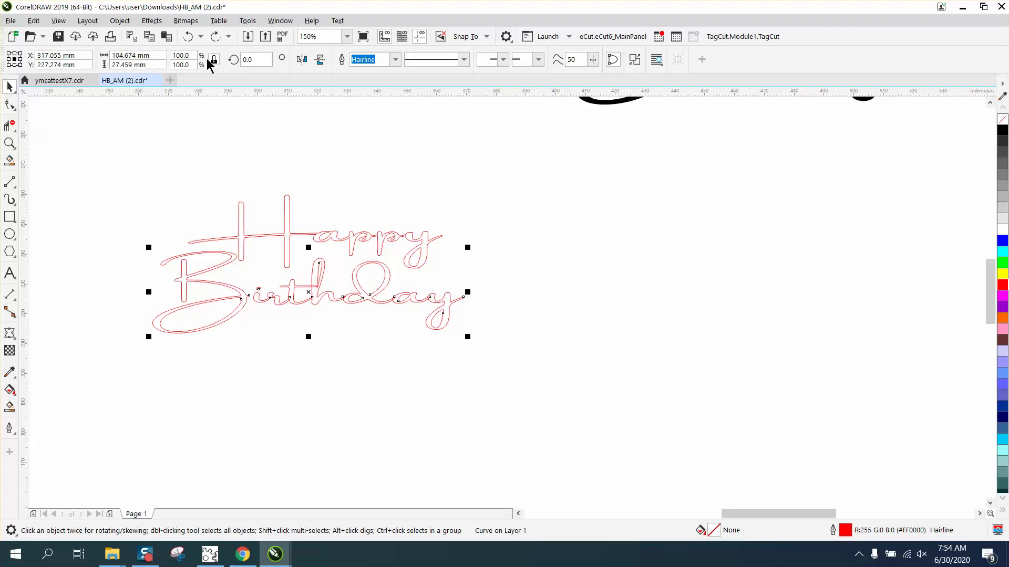
{"action": "key", "text": "ctrl+z"}
{"action": "left_click", "coordinate": [119, 21]}
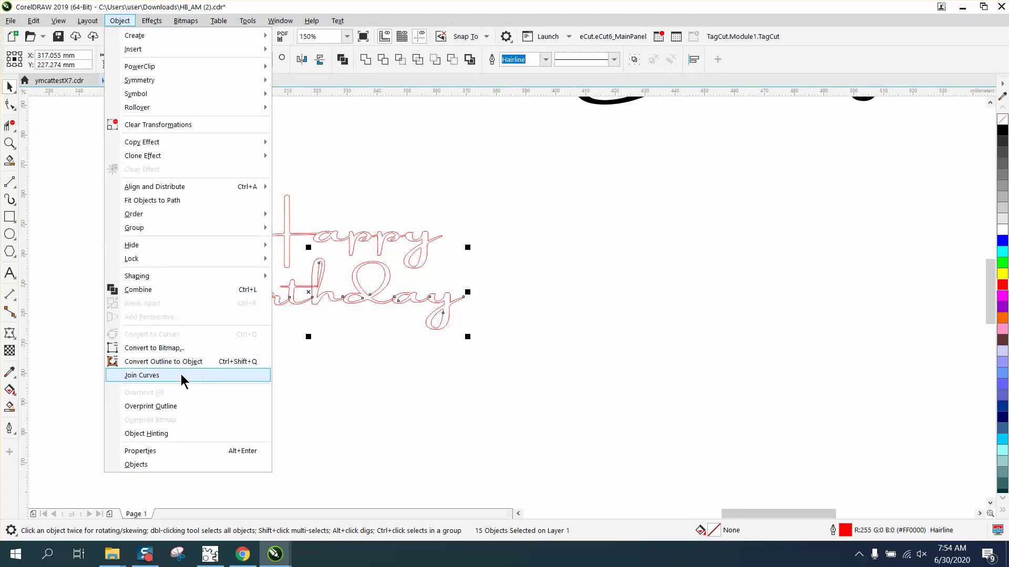
{"action": "left_click", "coordinate": [308, 389]}
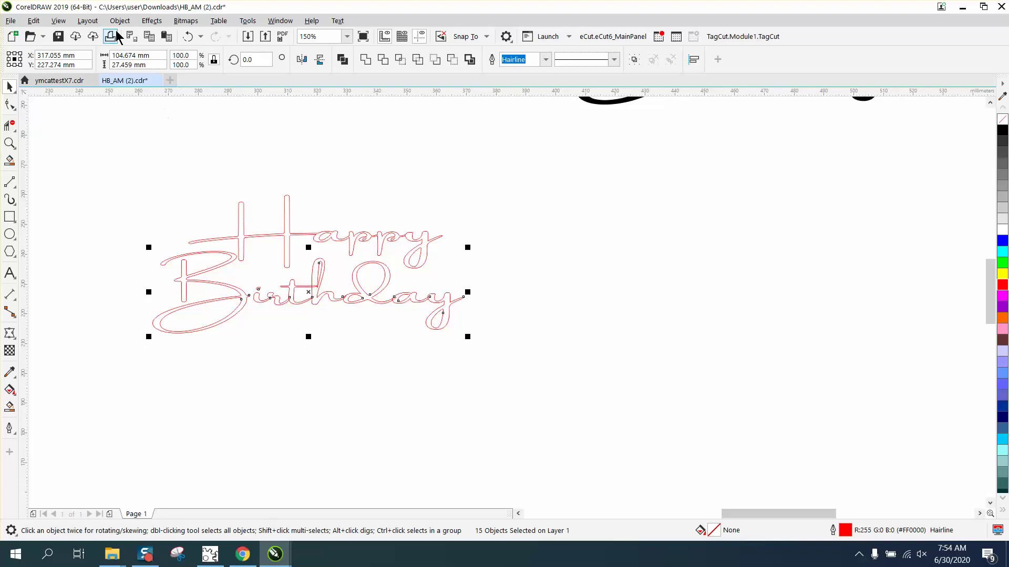
{"action": "left_click", "coordinate": [188, 37]}
{"action": "left_click", "coordinate": [188, 38]}
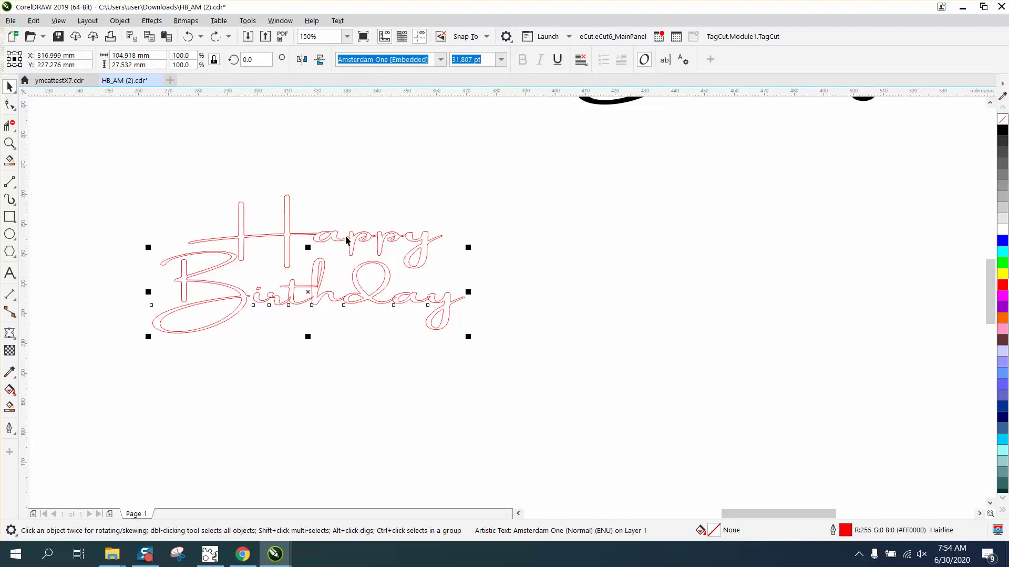
Turn the "Birthday" text into separate letter curves and weld them into one continuous outline
{"action": "key", "text": "ctrl+k"}
{"action": "left_click_drag", "start_coordinate": [108, 234], "coordinate": [474, 348]}
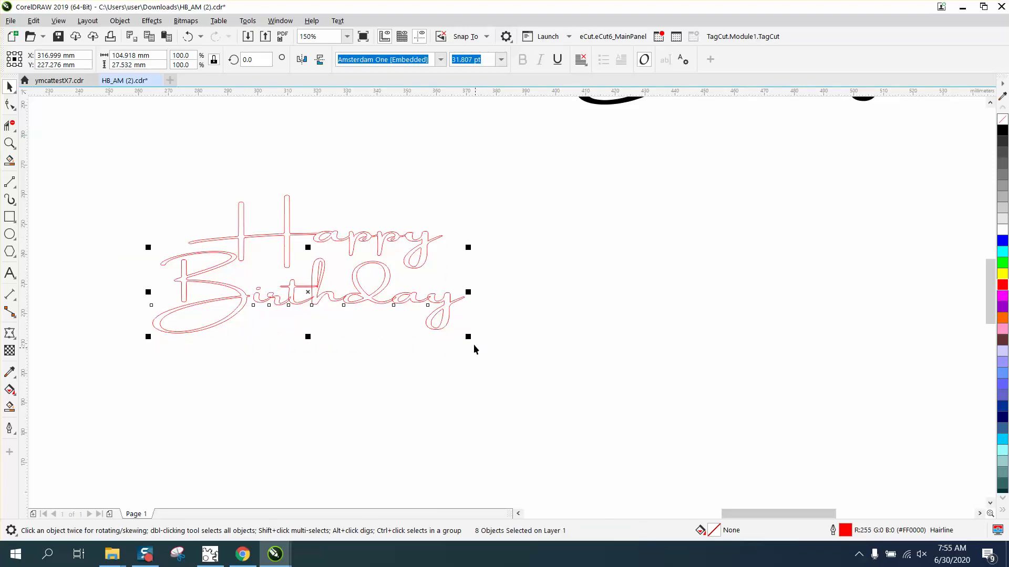
{"action": "left_click", "coordinate": [120, 20]}
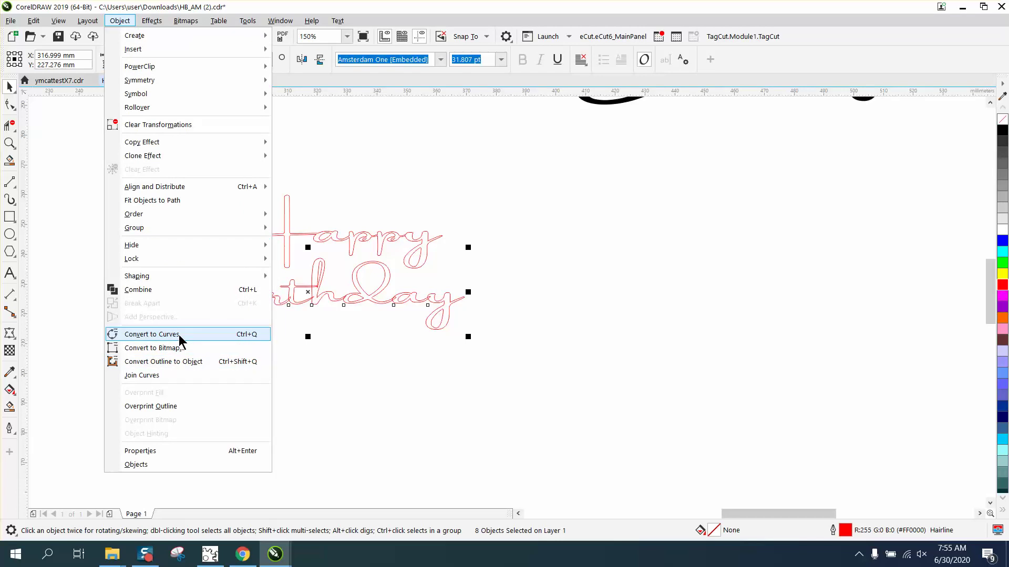
{"action": "left_click", "coordinate": [152, 334]}
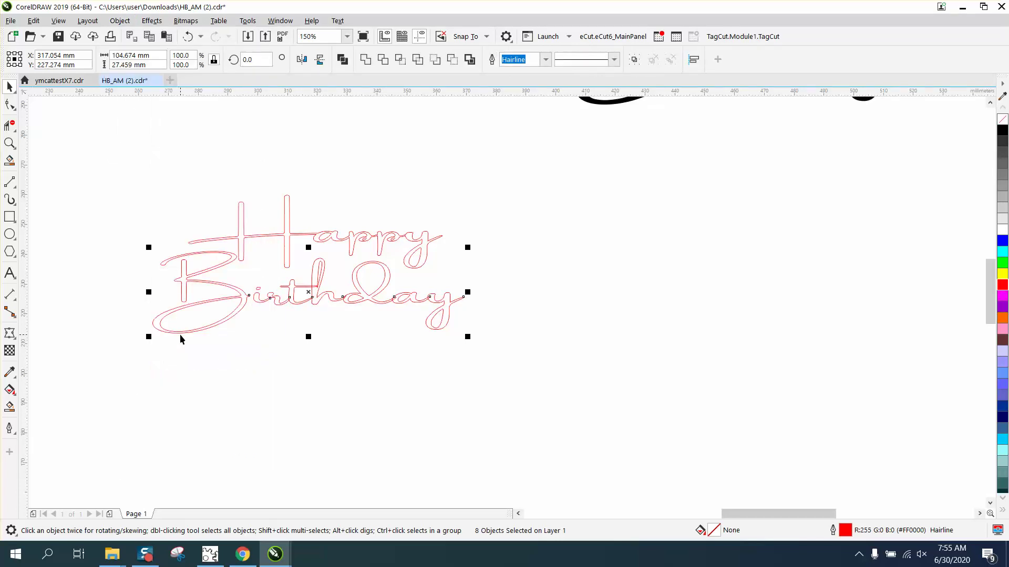
{"action": "left_click", "coordinate": [366, 59]}
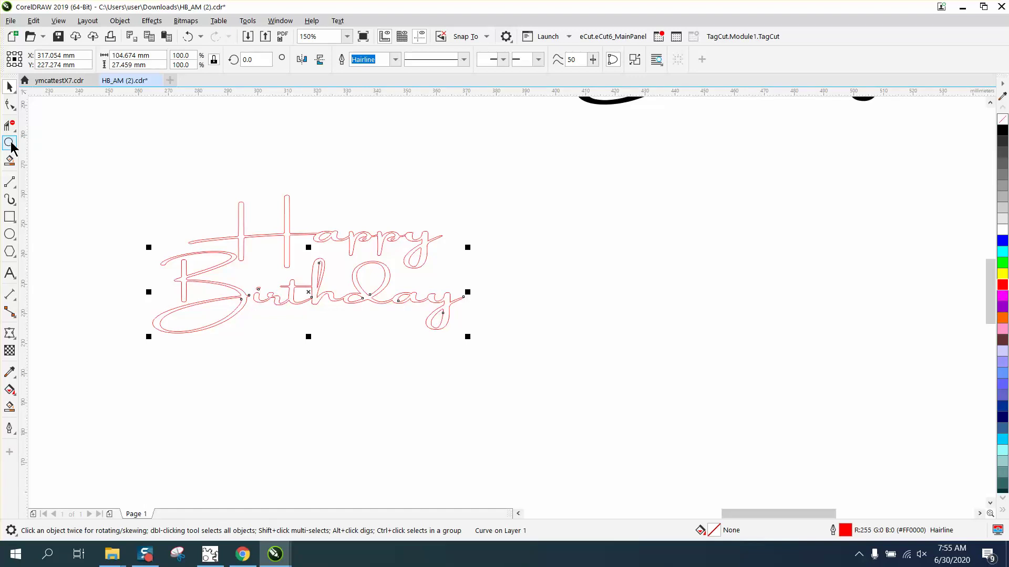
Move the "Happy" outline slightly left and up so the H's first stem overlaps the top stroke of the B
{"action": "left_click", "coordinate": [9, 143]}
{"action": "mouse_move", "coordinate": [125, 173]}
{"action": "left_mouse_down"}
{"action": "mouse_move", "coordinate": [315, 273]}
{"action": "mouse_move", "coordinate": [649, 380]}
{"action": "left_mouse_up"}
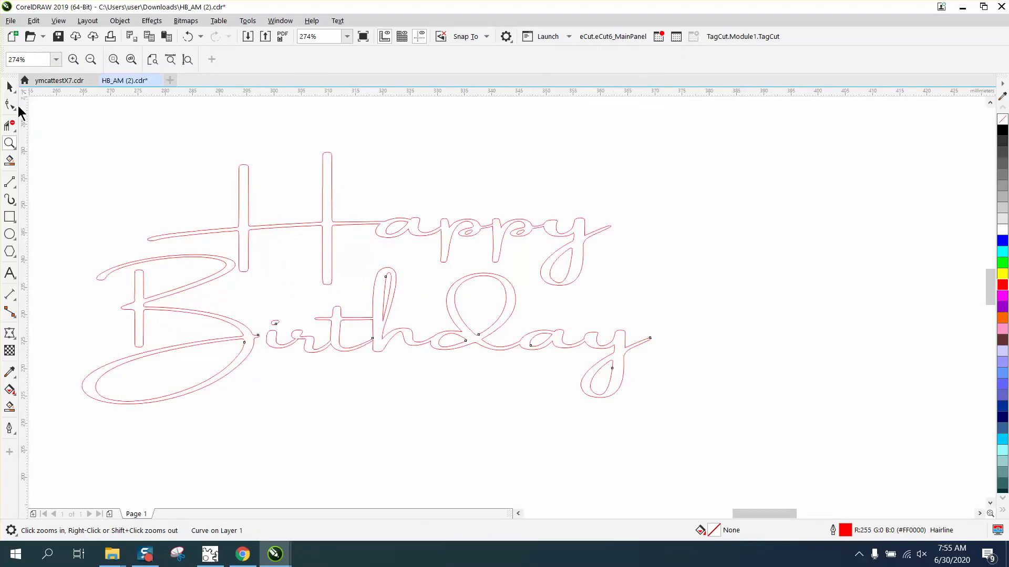
{"action": "left_click", "coordinate": [10, 87]}
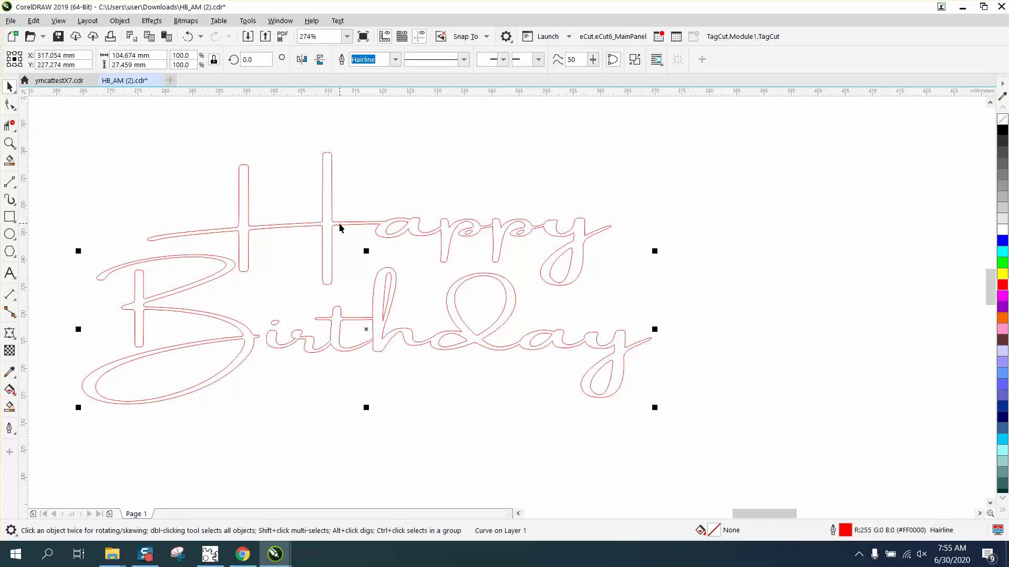
{"action": "left_click_drag", "start_coordinate": [339, 225], "coordinate": [329, 221]}
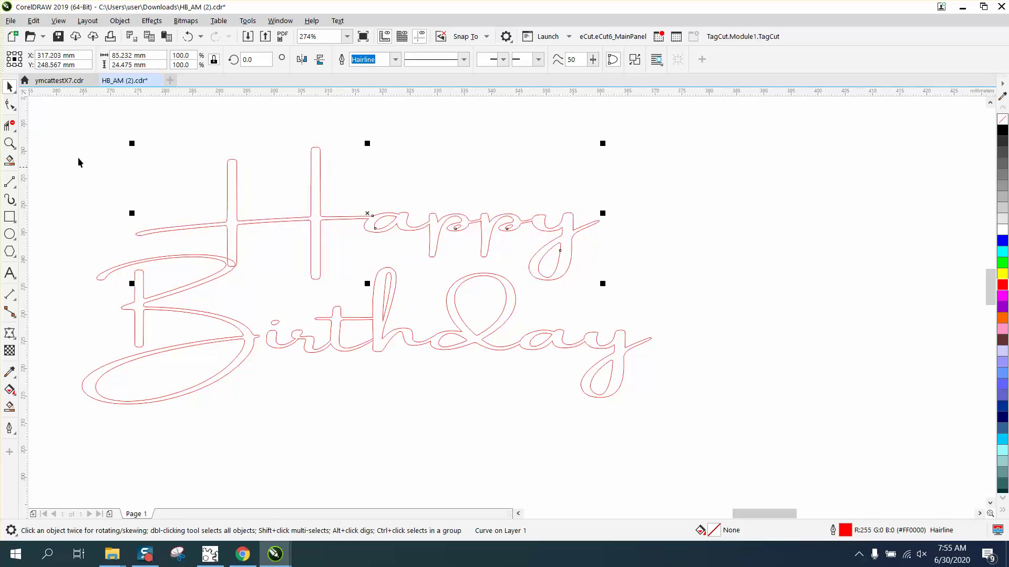
Extend the second p's stem in "Happy" down to the loop of the d by moving its bottom nodes
{"action": "left_click", "coordinate": [9, 104]}
{"action": "mouse_move", "coordinate": [472, 242]}
{"action": "left_mouse_down"}
{"action": "mouse_move", "coordinate": [500, 259]}
{"action": "mouse_move", "coordinate": [484, 278]}
{"action": "left_mouse_up"}
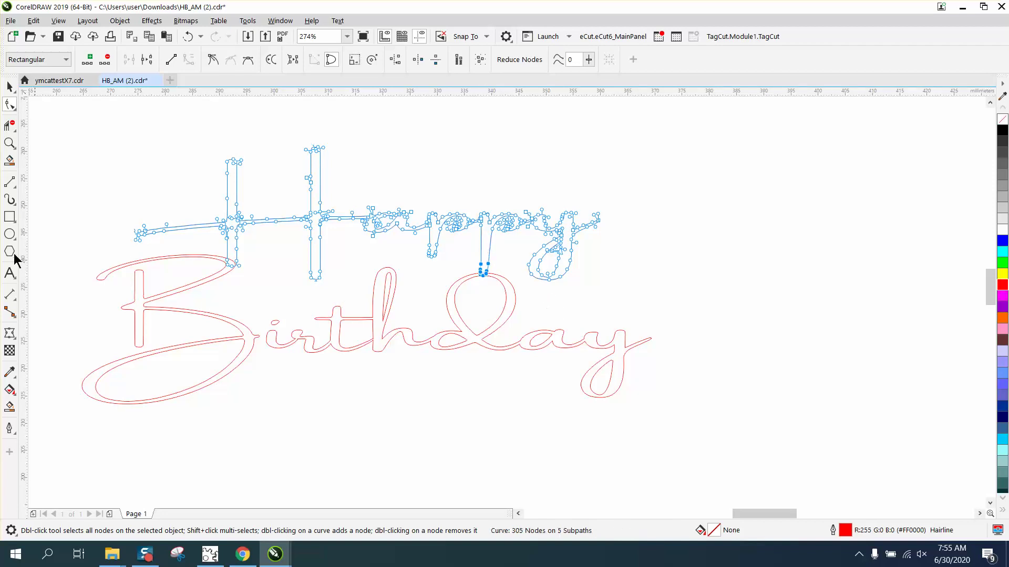
{"action": "left_click", "coordinate": [10, 86]}
{"action": "left_click", "coordinate": [56, 122]}
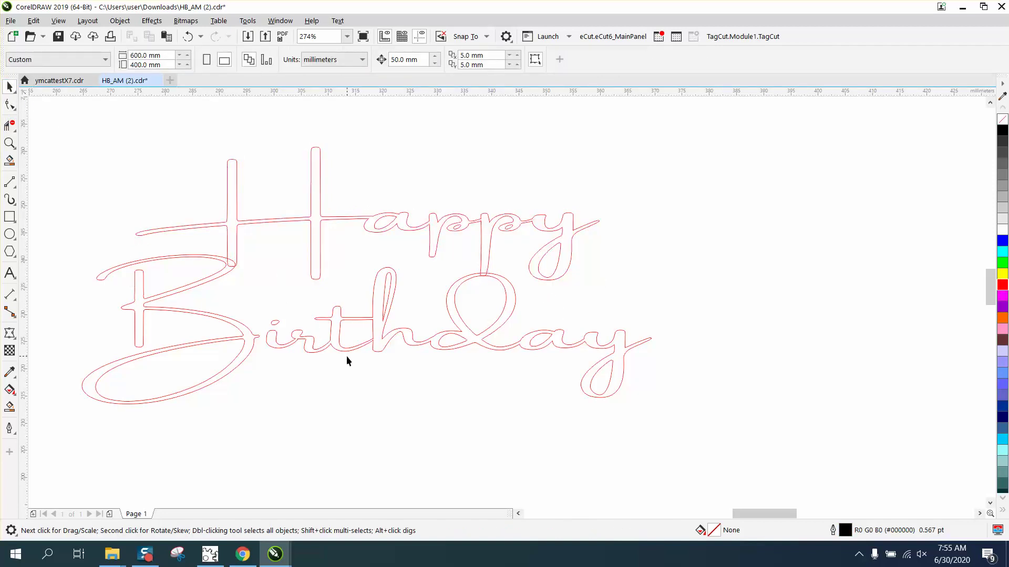
Weld the "Happy" and "Birthday" outlines into one single curve
{"action": "scroll", "coordinate": [334, 348], "scroll_direction": "down", "scroll_amount": 3}
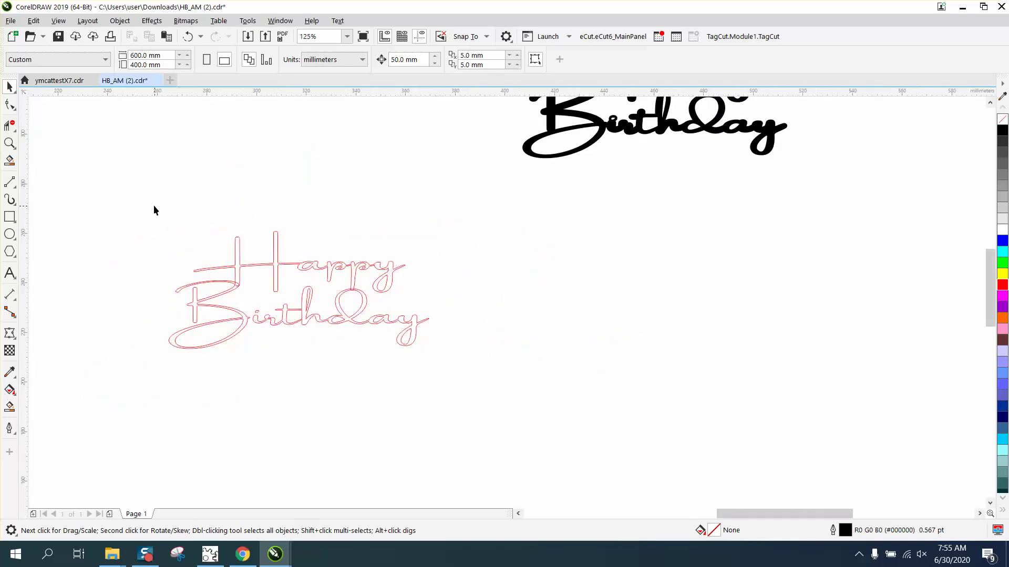
{"action": "left_click_drag", "start_coordinate": [515, 388], "coordinate": [514, 385]}
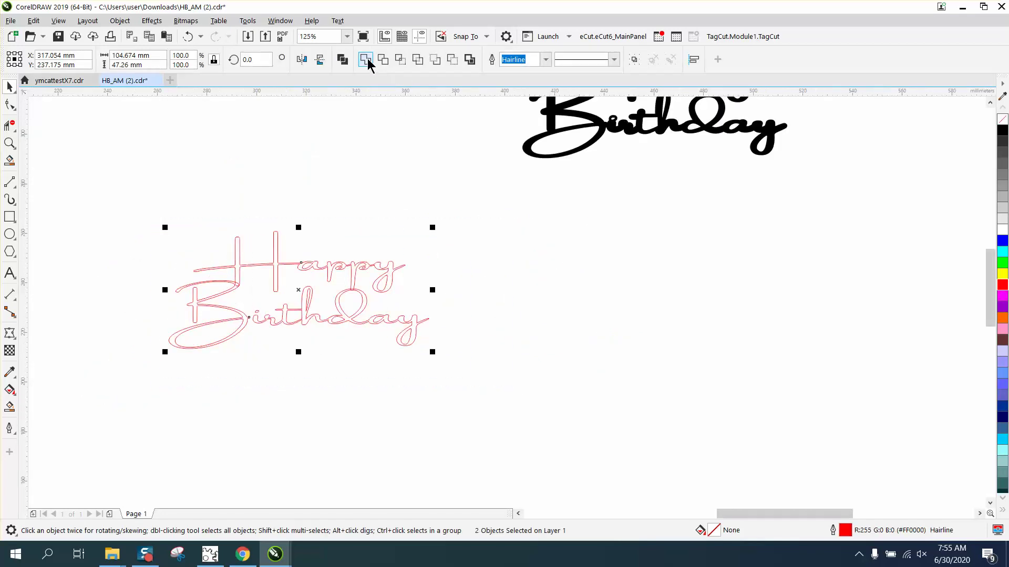
{"action": "left_click", "coordinate": [9, 143]}
{"action": "left_click_drag", "start_coordinate": [358, 286], "coordinate": [409, 319]}
{"action": "scroll", "coordinate": [423, 351], "scroll_direction": "down", "scroll_amount": 5}
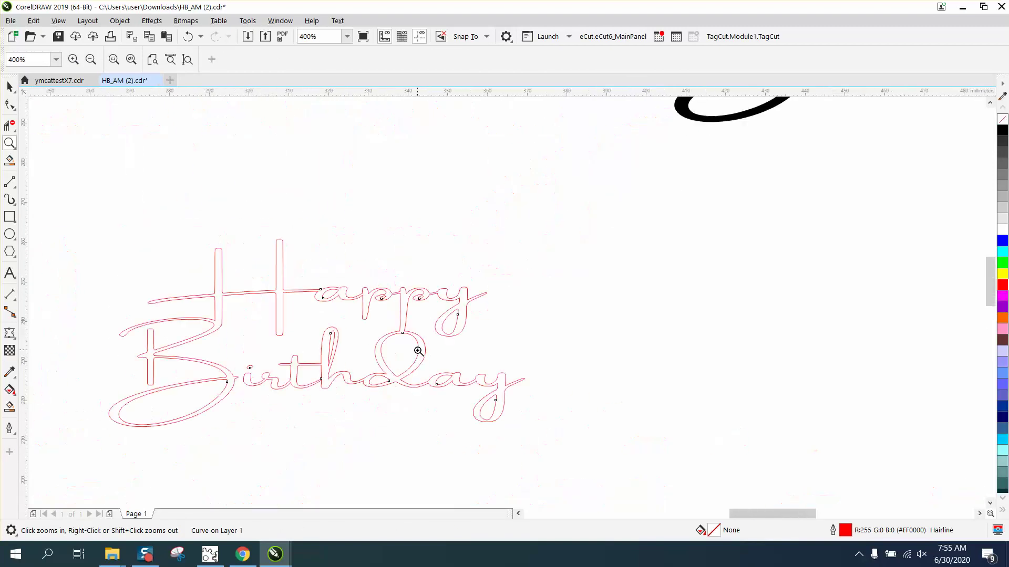
Smart-fill the welded text with solid black and no outline
{"action": "left_click", "coordinate": [10, 407]}
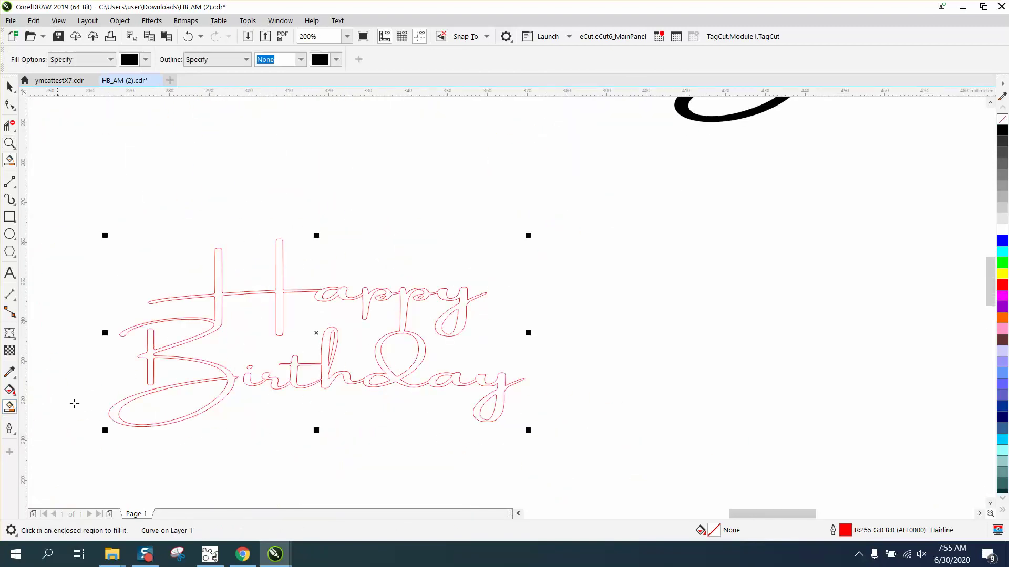
{"action": "left_click", "coordinate": [216, 318]}
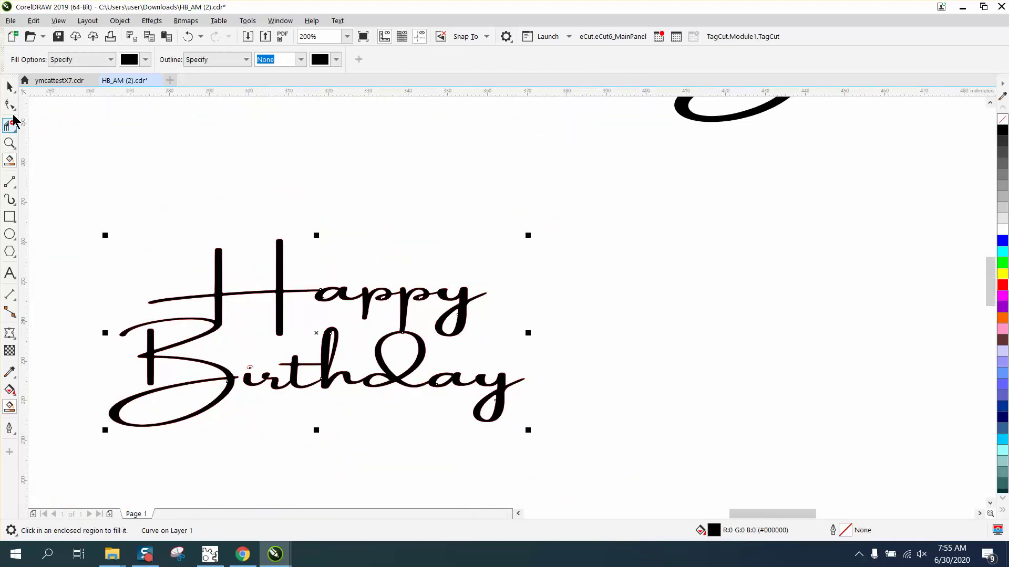
{"action": "left_click", "coordinate": [9, 87]}
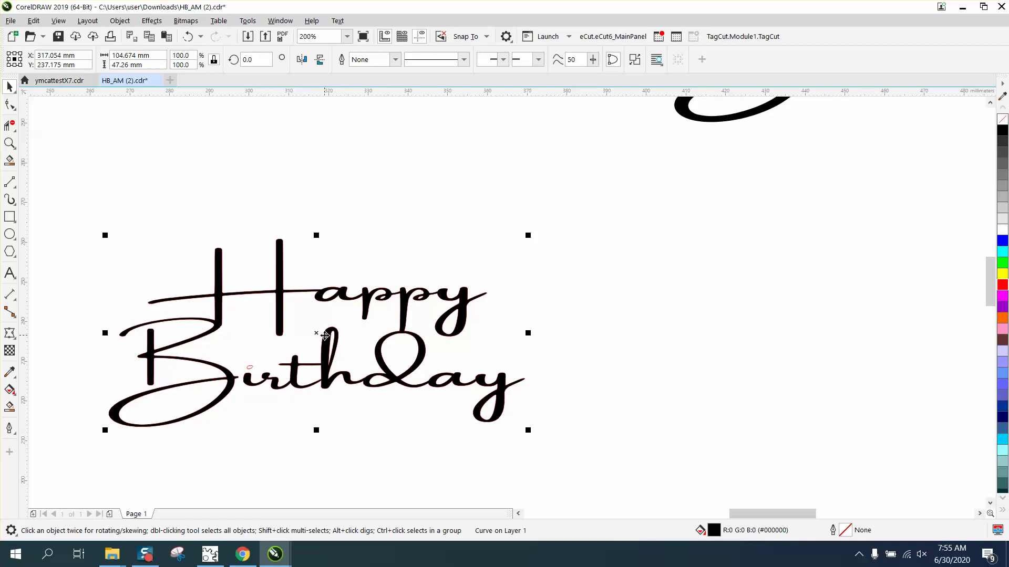
Duplicate the black-filled text and place the copy up and to the right of the original
{"action": "key", "text": "ctrl+d"}
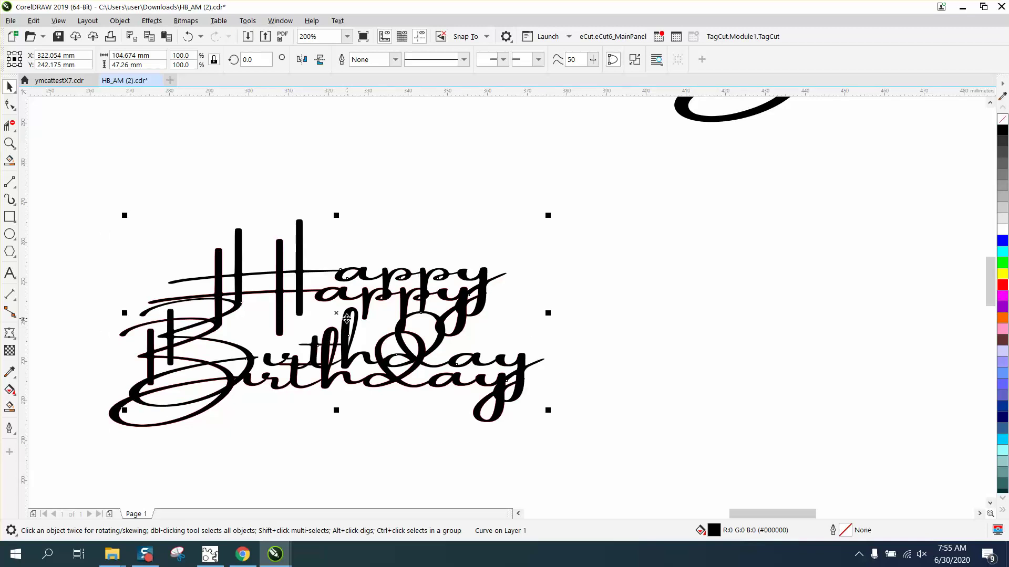
{"action": "left_click_drag", "start_coordinate": [346, 318], "coordinate": [764, 239]}
{"action": "left_click", "coordinate": [524, 183]}
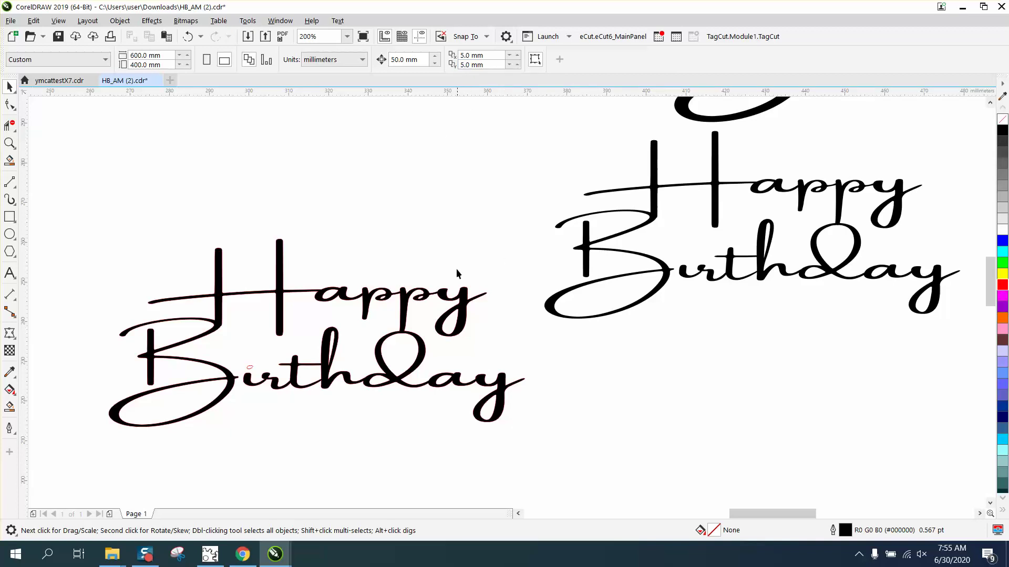
Set both the horizontal and vertical duplicate distances to 0 mm
{"action": "double_click", "coordinate": [466, 55]}
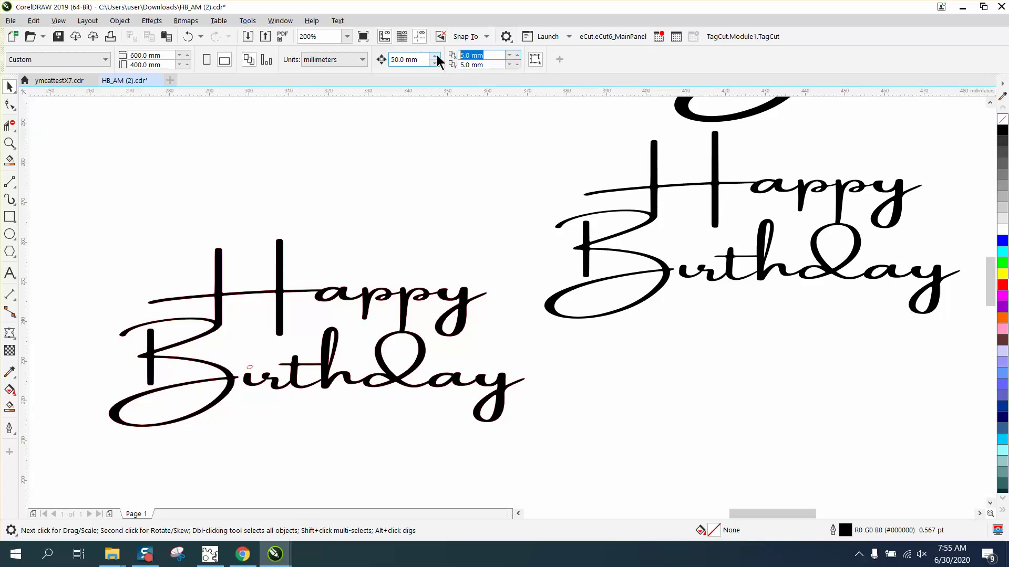
{"action": "type", "text": "0"}
{"action": "key", "text": "Tab"}
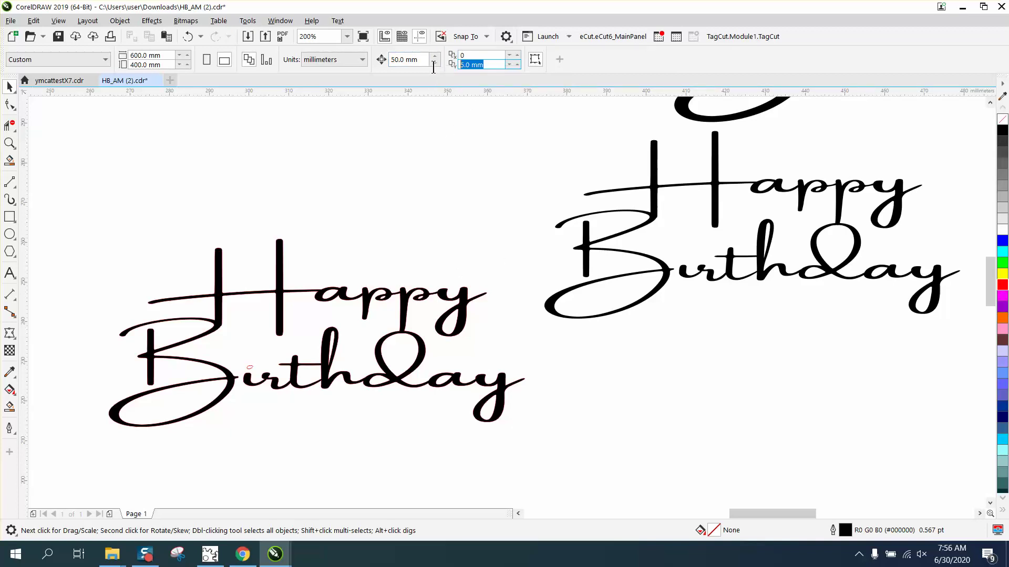
{"action": "type", "text": "0"}
{"action": "key", "text": "Return"}
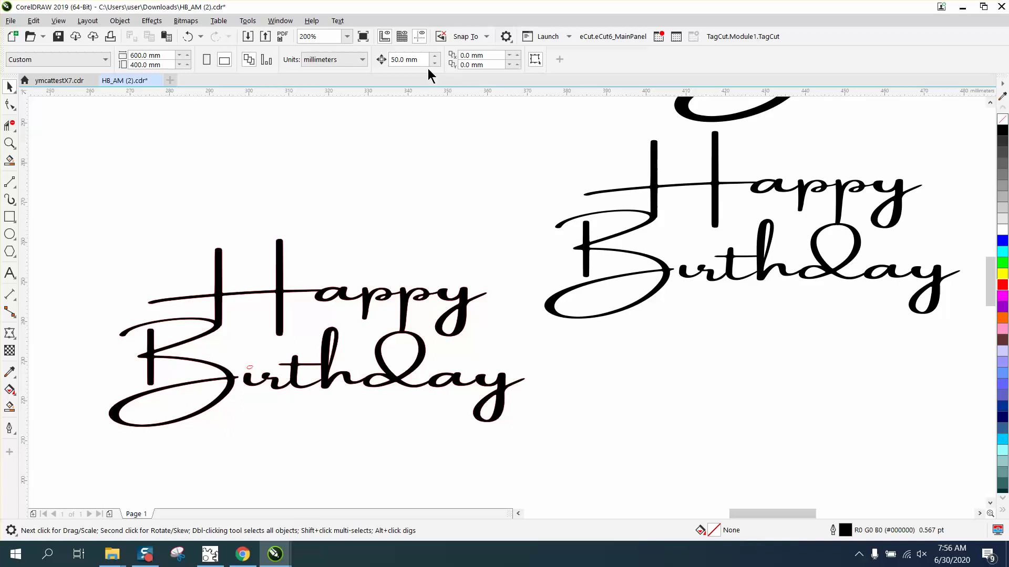
Duplicate the black-filled text in place, move it 50 mm up to reveal the other copy, and delete the moved one
{"action": "left_click", "coordinate": [465, 295]}
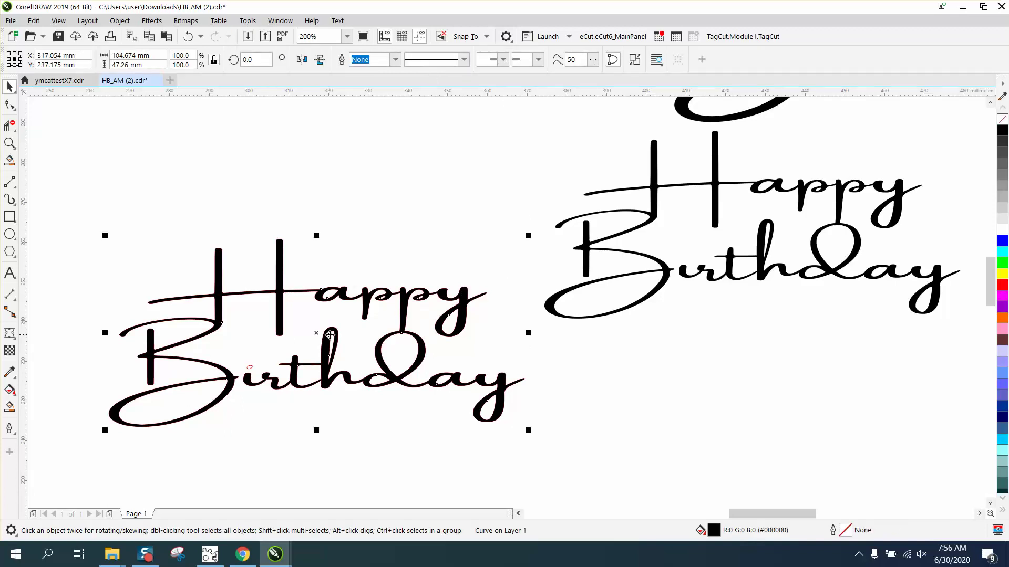
{"action": "key", "text": "ctrl+d"}
{"action": "key", "text": "ctrl+z"}
{"action": "key", "text": "ctrl+shift+z"}
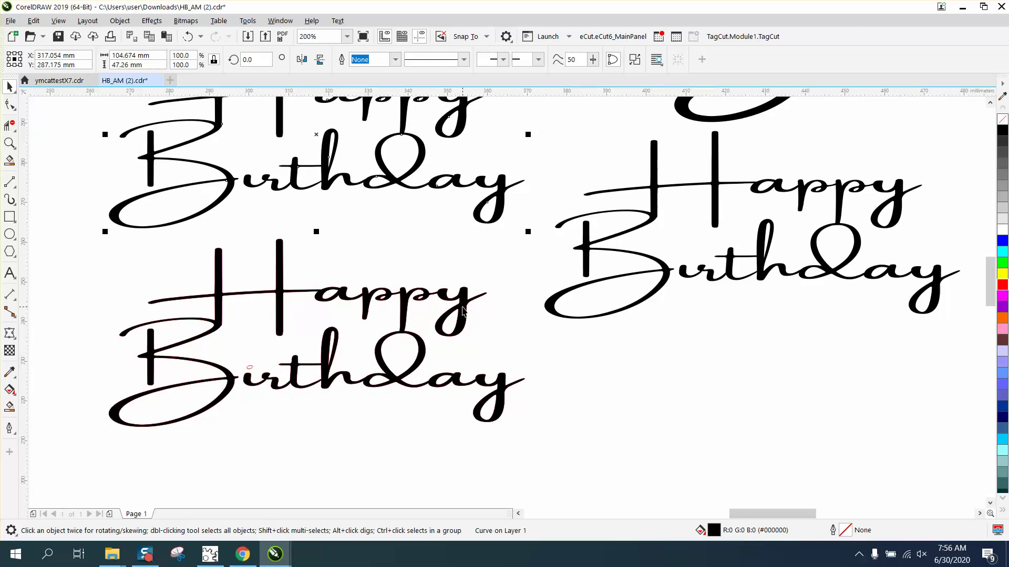
{"action": "key", "text": "Delete"}
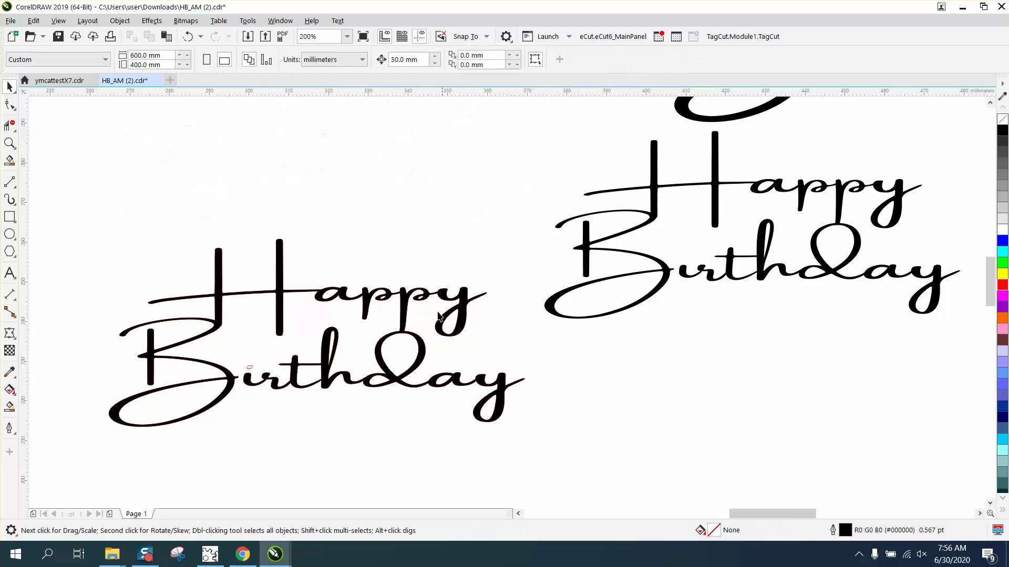
Remove the fill from the remaining black text over the red outline and give it a black outline
{"action": "left_click", "coordinate": [407, 313]}
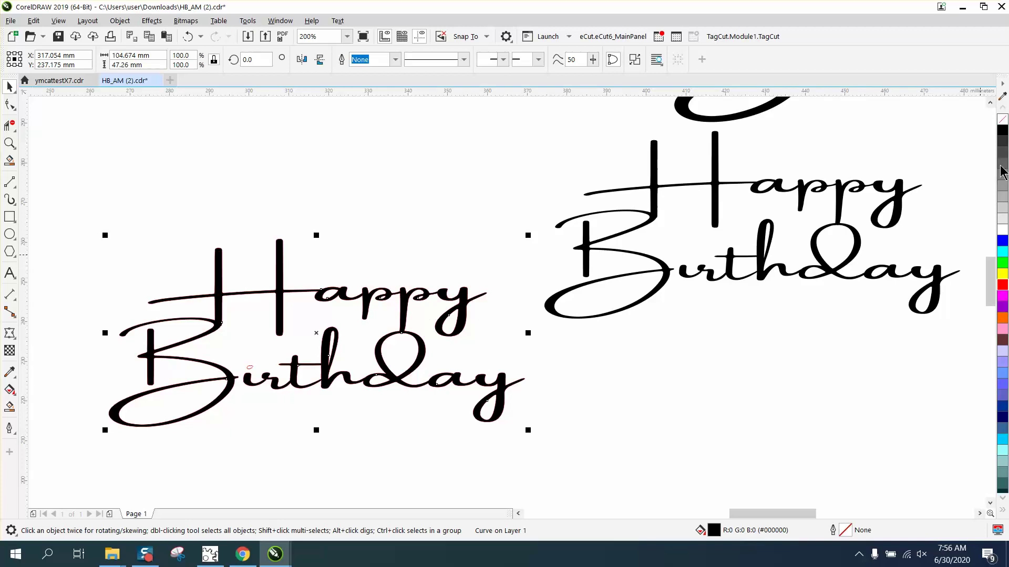
{"action": "left_click", "coordinate": [1003, 121]}
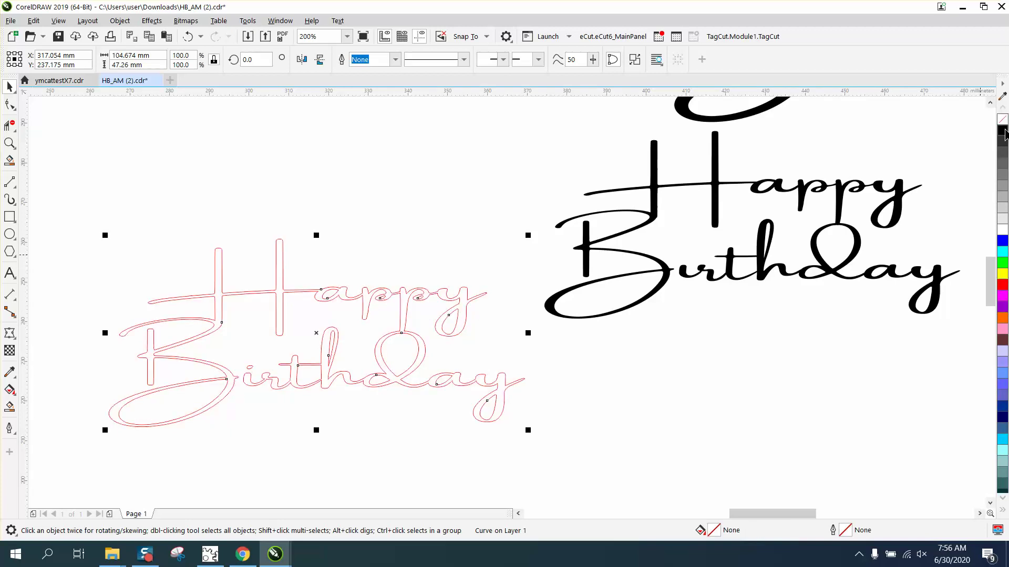
{"action": "right_click", "coordinate": [1003, 130]}
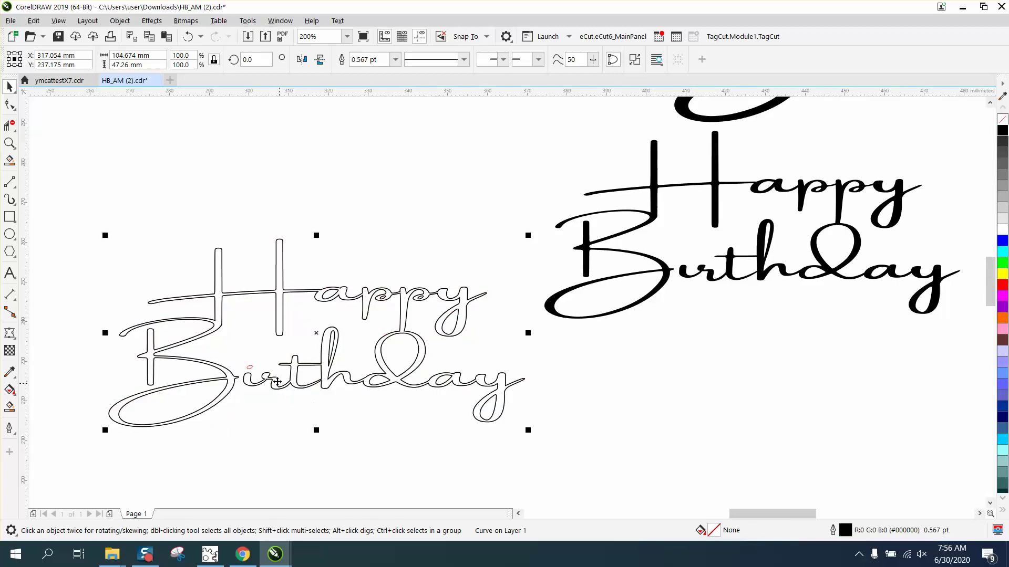
Set the black text outline's width to Hairline
{"action": "left_click", "coordinate": [9, 143]}
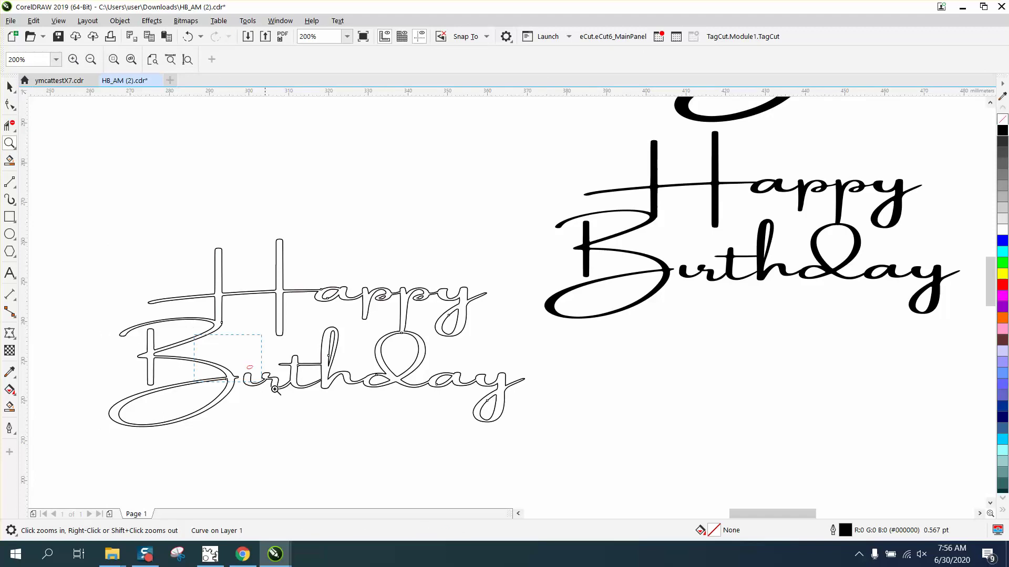
{"action": "left_click_drag", "start_coordinate": [194, 337], "coordinate": [321, 415]}
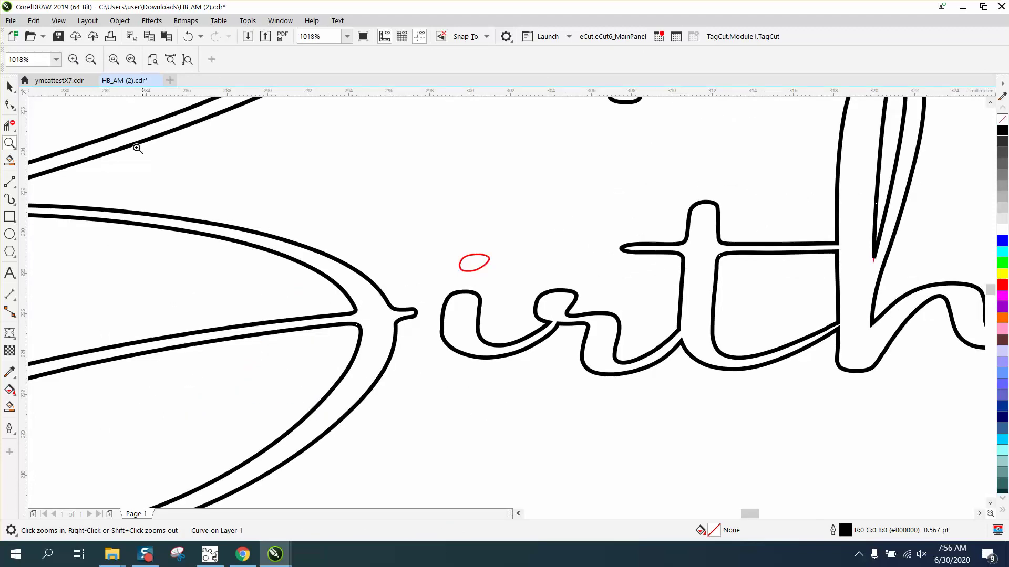
{"action": "left_click", "coordinate": [10, 86]}
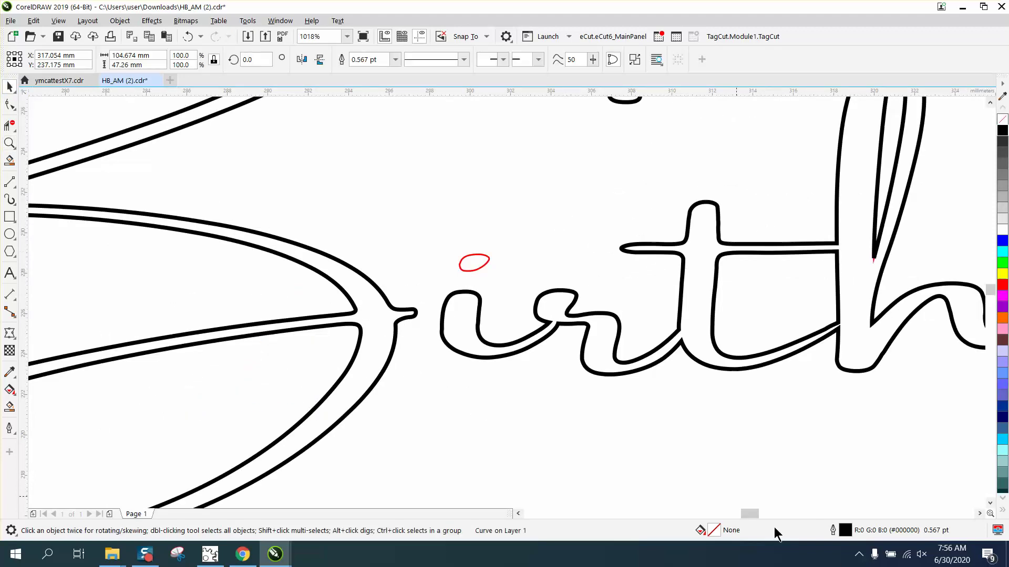
{"action": "double_click", "coordinate": [845, 532]}
{"action": "left_click", "coordinate": [424, 231]}
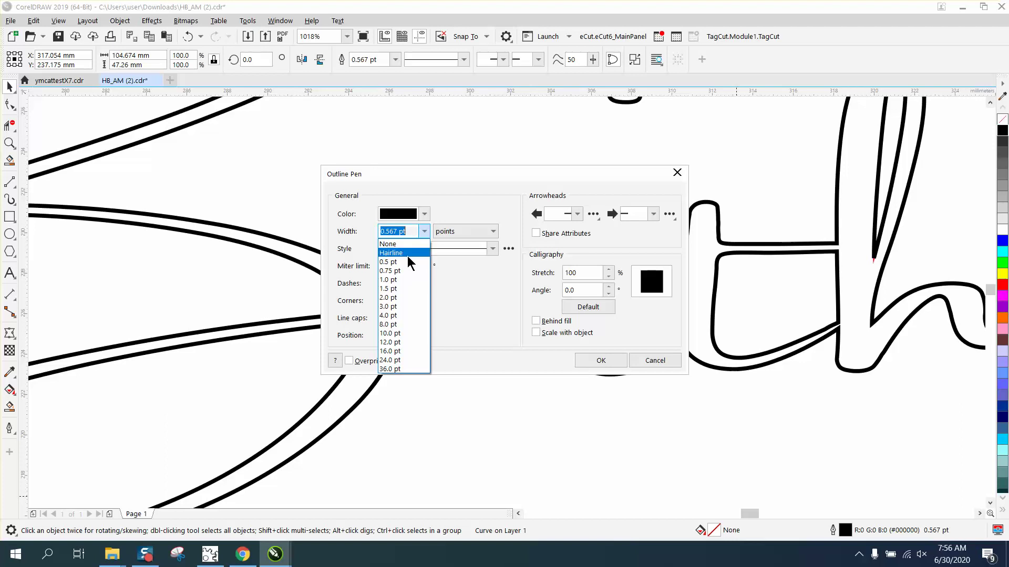
{"action": "left_click", "coordinate": [407, 255]}
{"action": "left_click", "coordinate": [595, 364]}
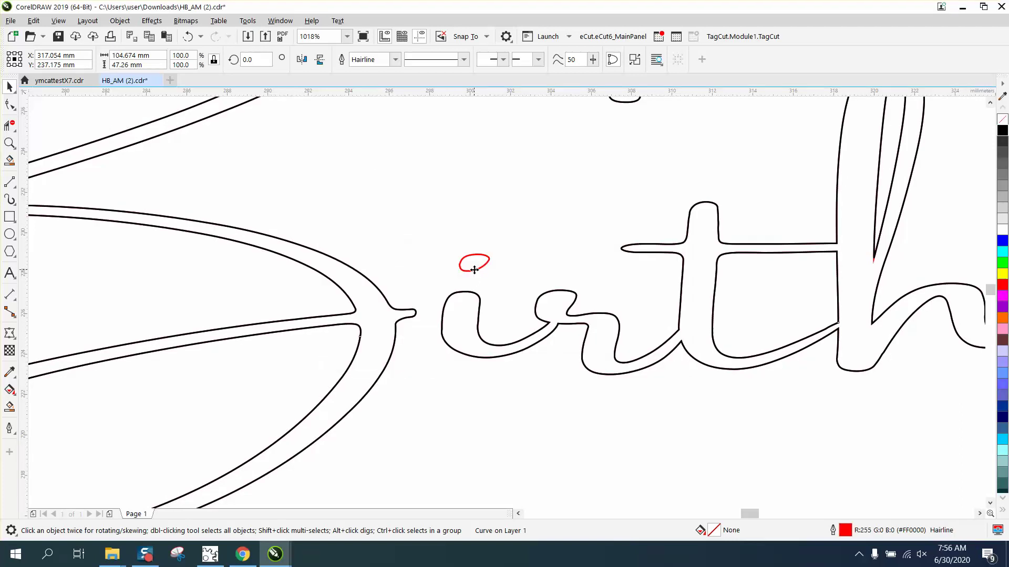
Create a boundary outline around the stacked text curves and move it 50 mm straight down
{"action": "scroll", "coordinate": [460, 275], "scroll_direction": "down", "scroll_amount": 6}
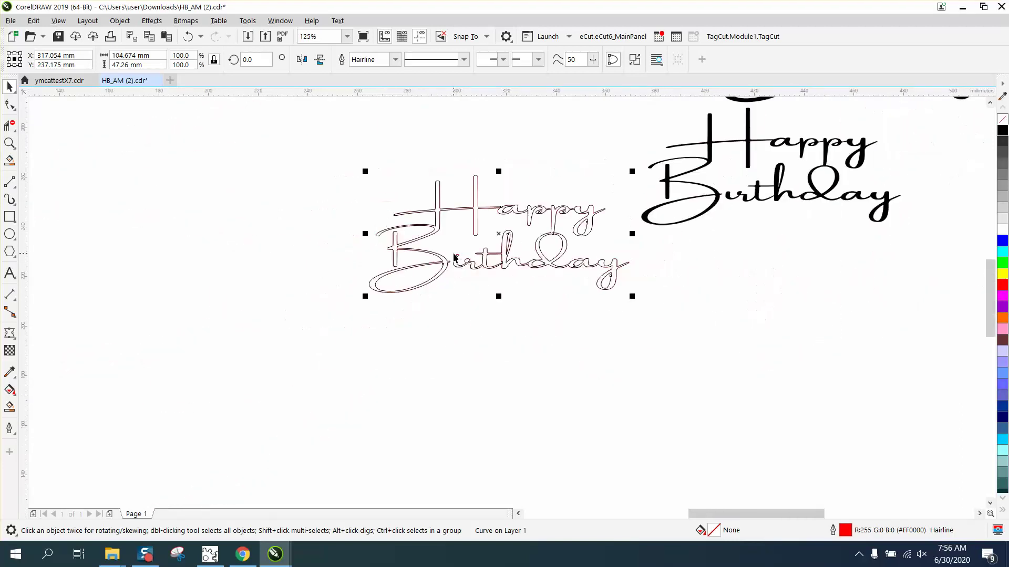
{"action": "left_click_drag", "start_coordinate": [349, 172], "coordinate": [629, 312]}
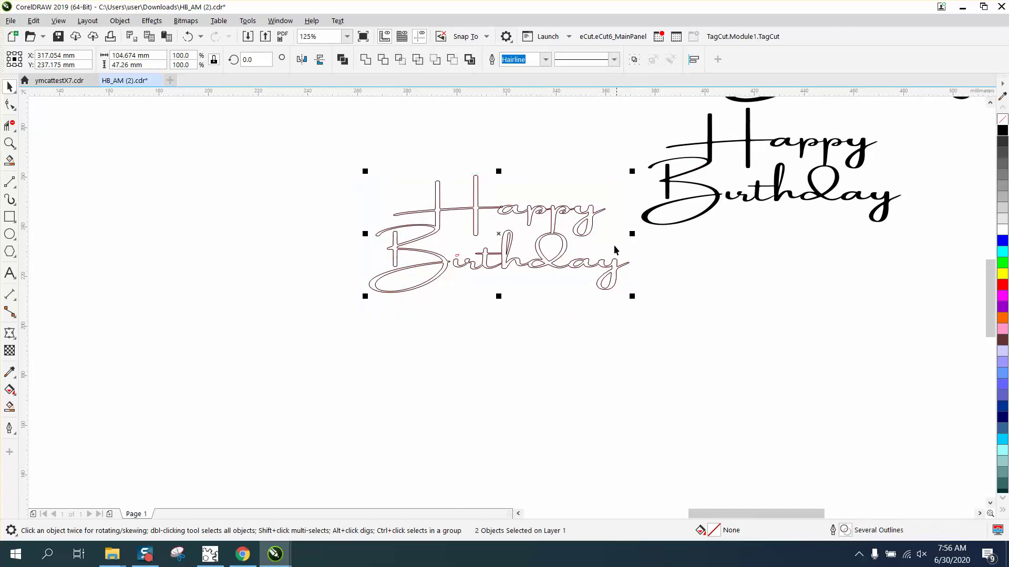
{"action": "left_click", "coordinate": [470, 60]}
{"action": "key", "text": "ctrl+d"}
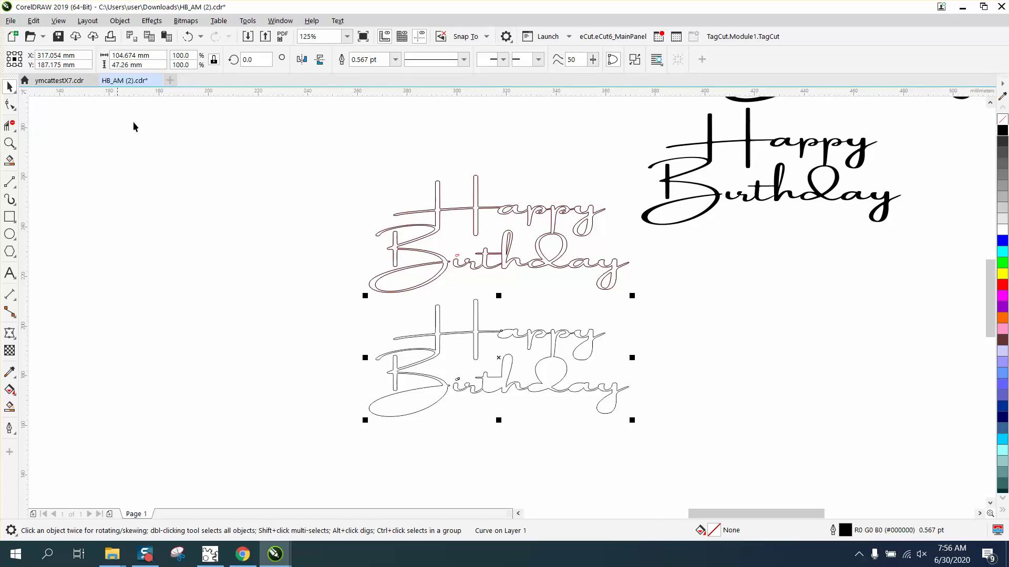
Apply a one-step outside contour with a 1.0 mm offset to the boundary outline of the text
{"action": "left_click", "coordinate": [120, 21]}
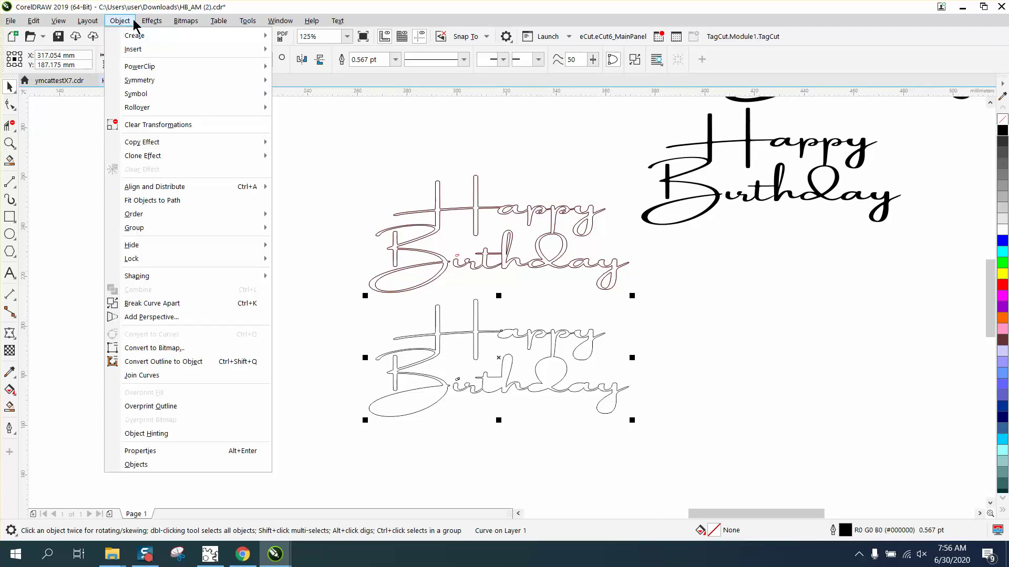
{"action": "mouse_move", "coordinate": [145, 24]}
{"action": "left_click", "coordinate": [165, 301]}
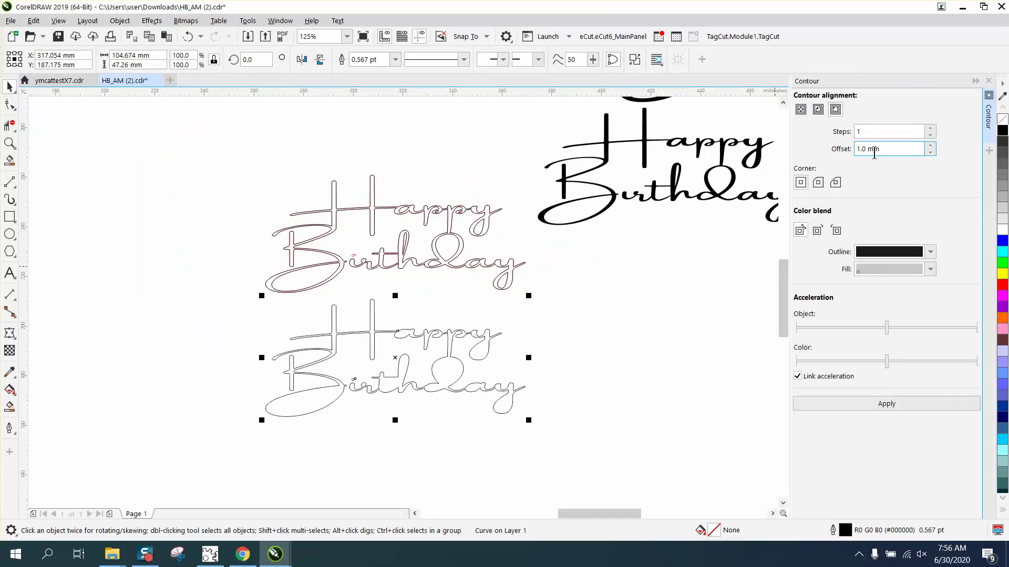
{"action": "left_click", "coordinate": [886, 405]}
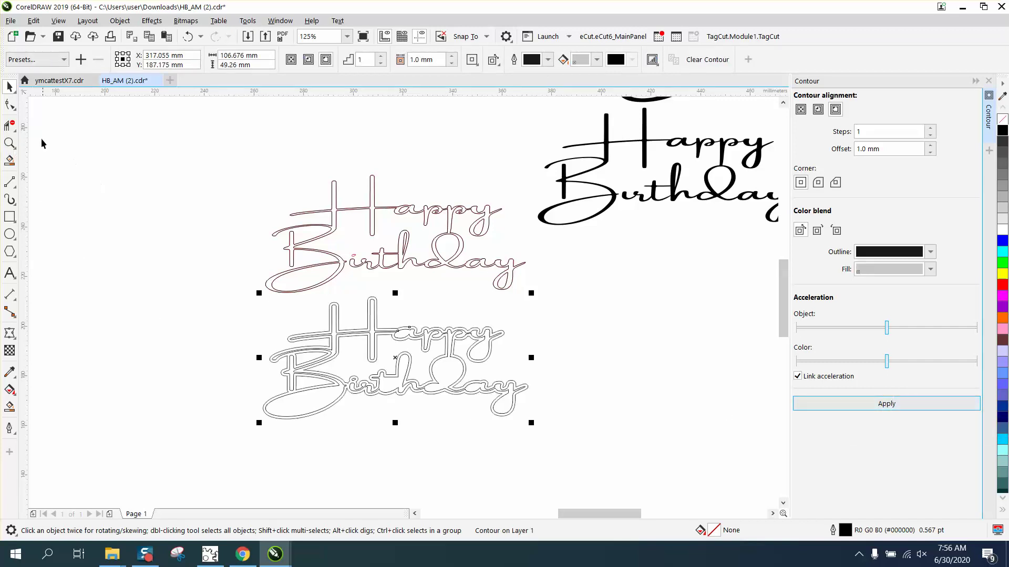
{"action": "left_click", "coordinate": [9, 143]}
{"action": "left_click_drag", "start_coordinate": [419, 413], "coordinate": [321, 362]}
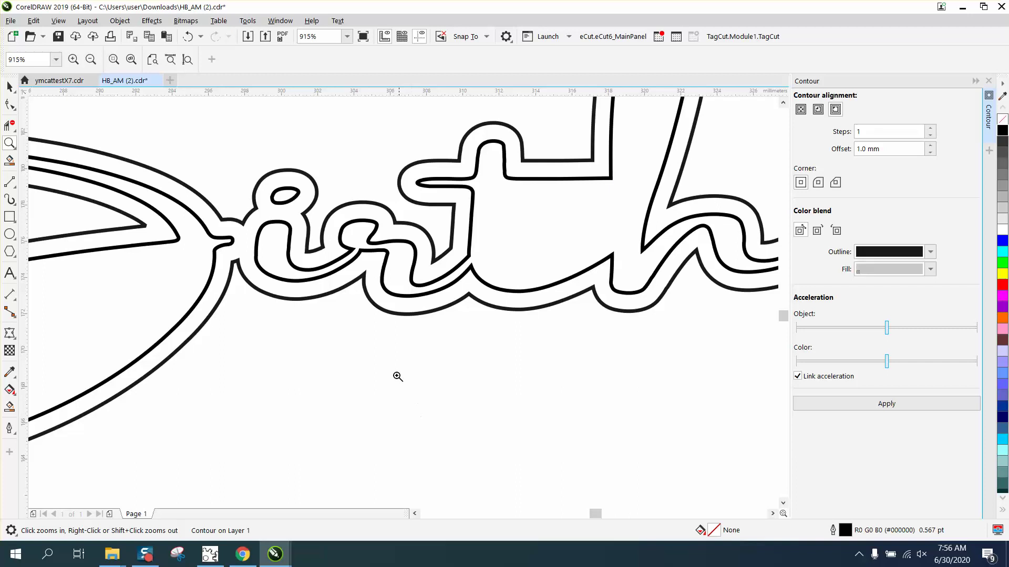
{"action": "right_click", "coordinate": [349, 259]}
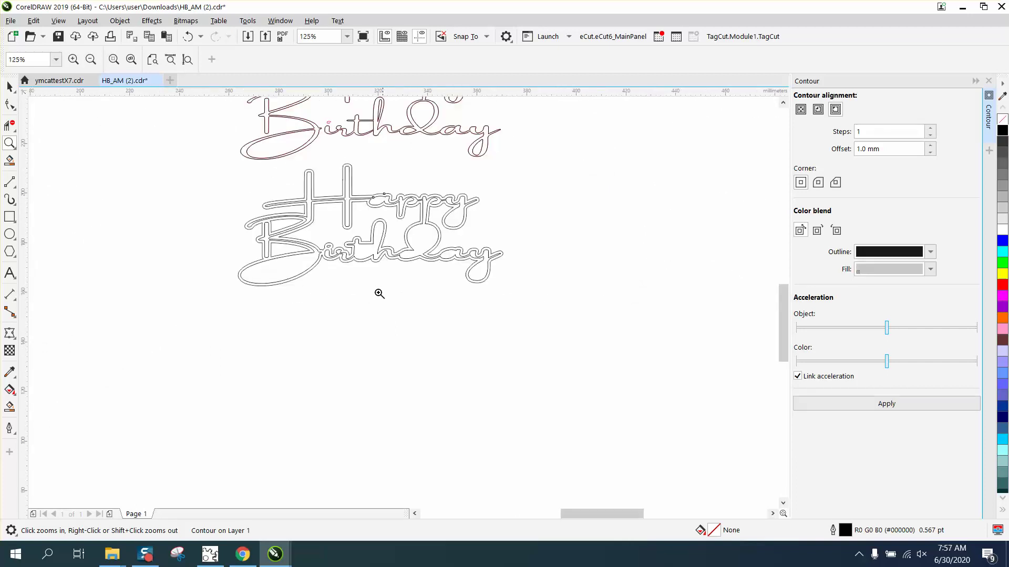
Break the contour apart from the boundary outline it was made from
{"action": "left_click", "coordinate": [9, 86]}
{"action": "scroll", "coordinate": [507, 372], "scroll_direction": "down", "scroll_amount": 1}
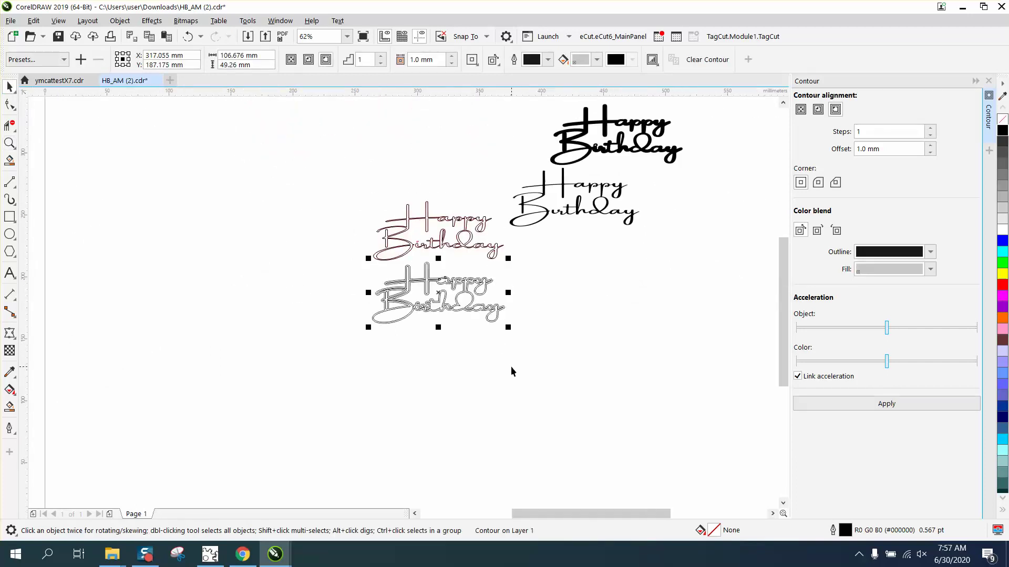
{"action": "left_click", "coordinate": [120, 21]}
{"action": "left_click", "coordinate": [149, 299]}
{"action": "left_click", "coordinate": [152, 295]}
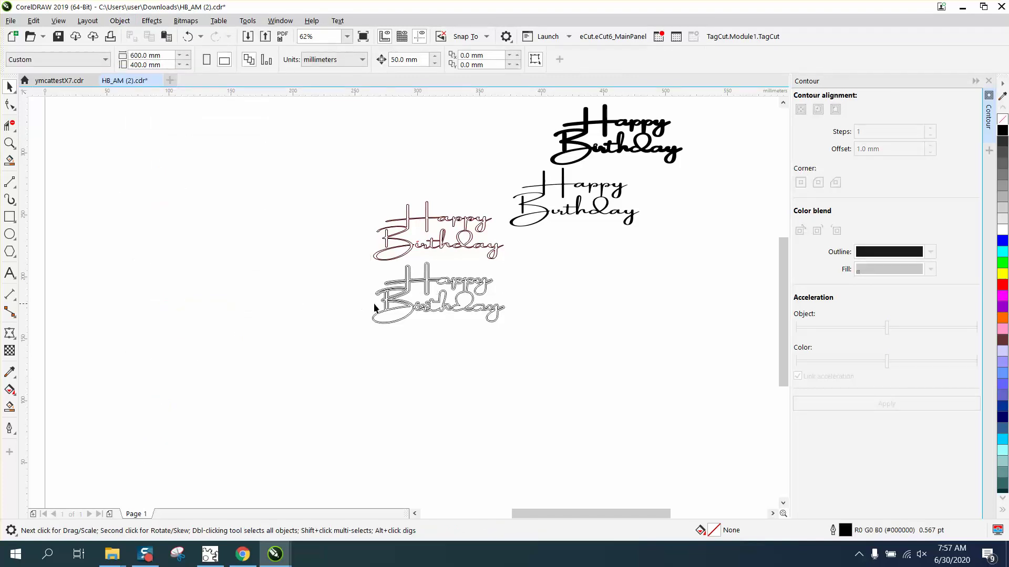
Move the inner text outline 50 mm down and 100 mm right, away from its contour
{"action": "left_click", "coordinate": [377, 297]}
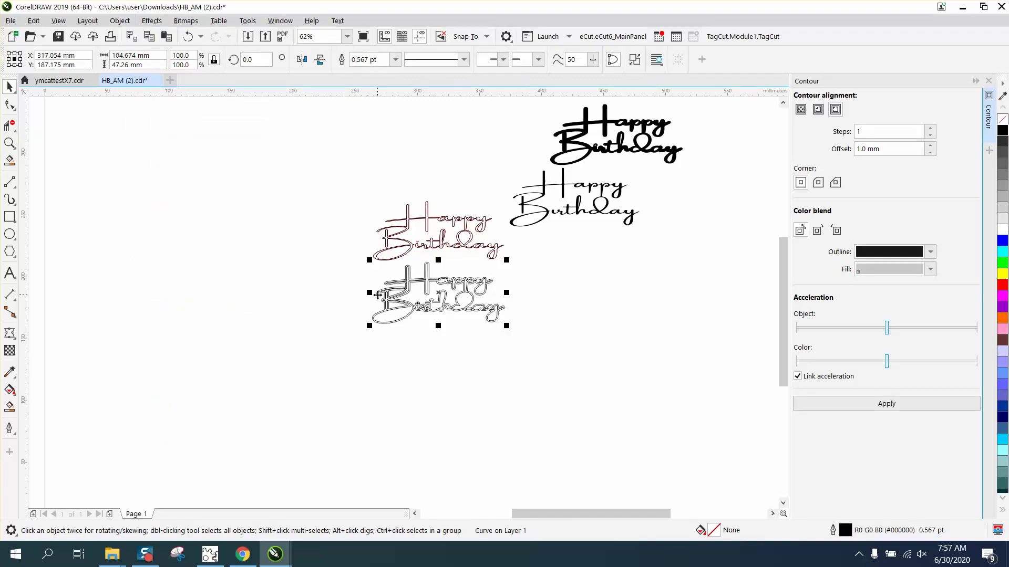
{"action": "key", "text": "Down"}
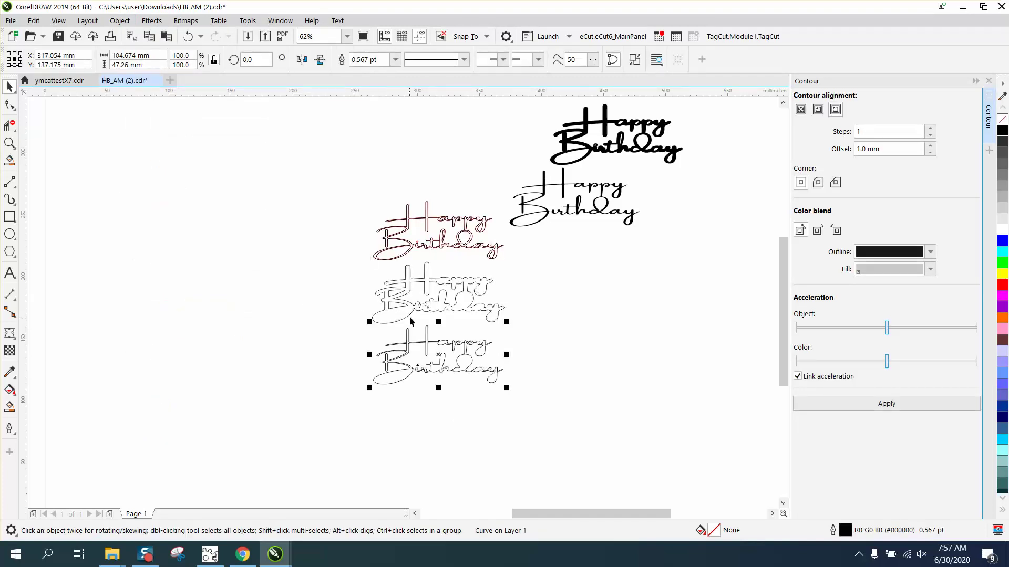
{"action": "key", "text": "Right"}
{"action": "key", "text": "Right"}
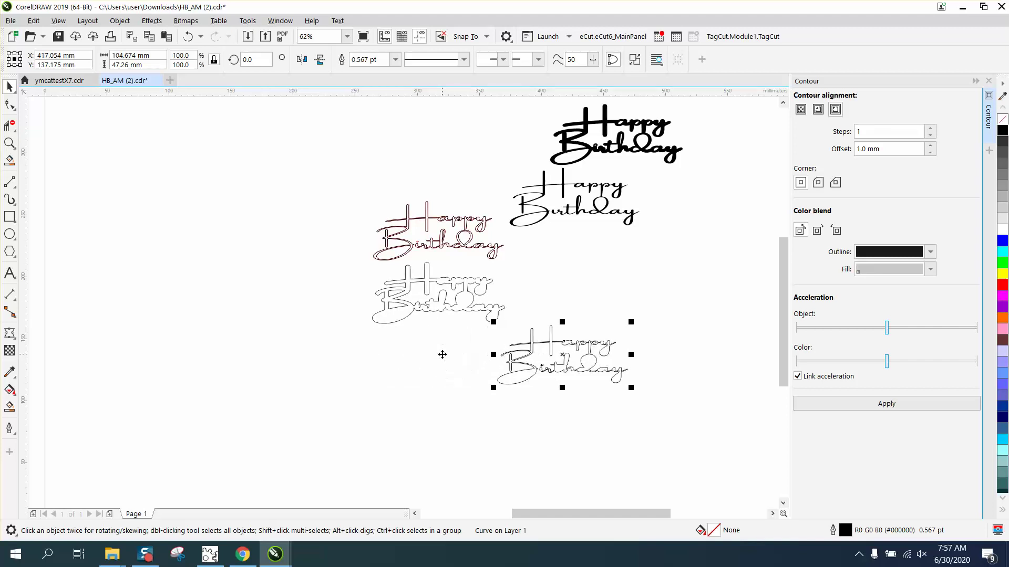
Move the black boundary outline that overlaps the red text curve 50 mm straight up
{"action": "left_click", "coordinate": [10, 143]}
{"action": "left_click_drag", "start_coordinate": [367, 191], "coordinate": [593, 321]}
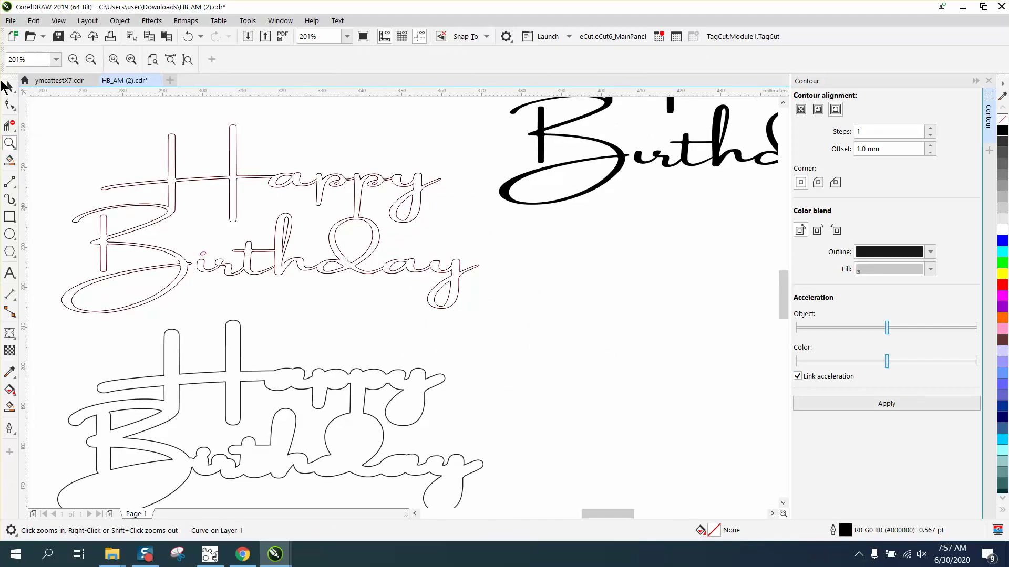
{"action": "left_click", "coordinate": [9, 87]}
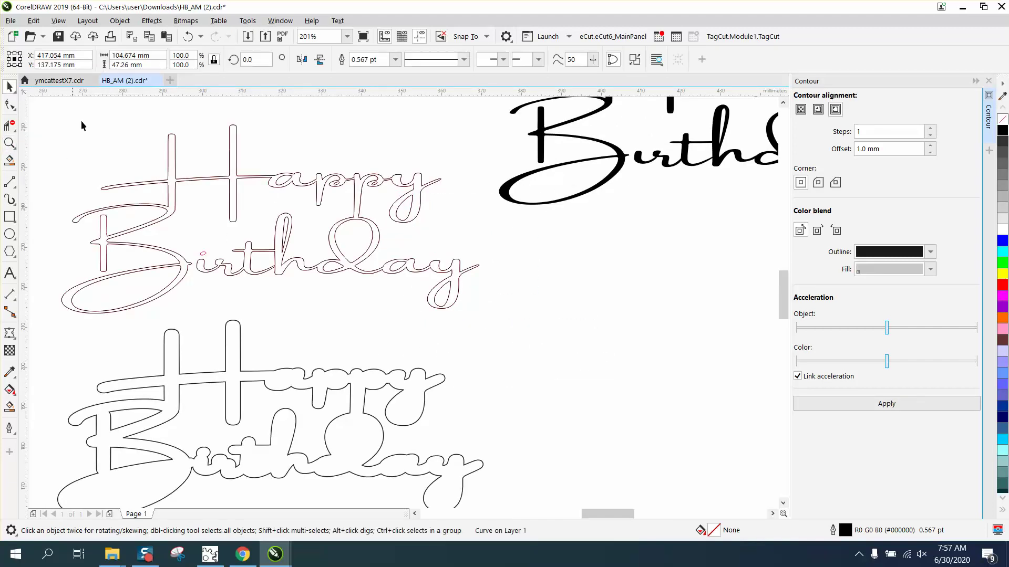
{"action": "left_click", "coordinate": [207, 178]}
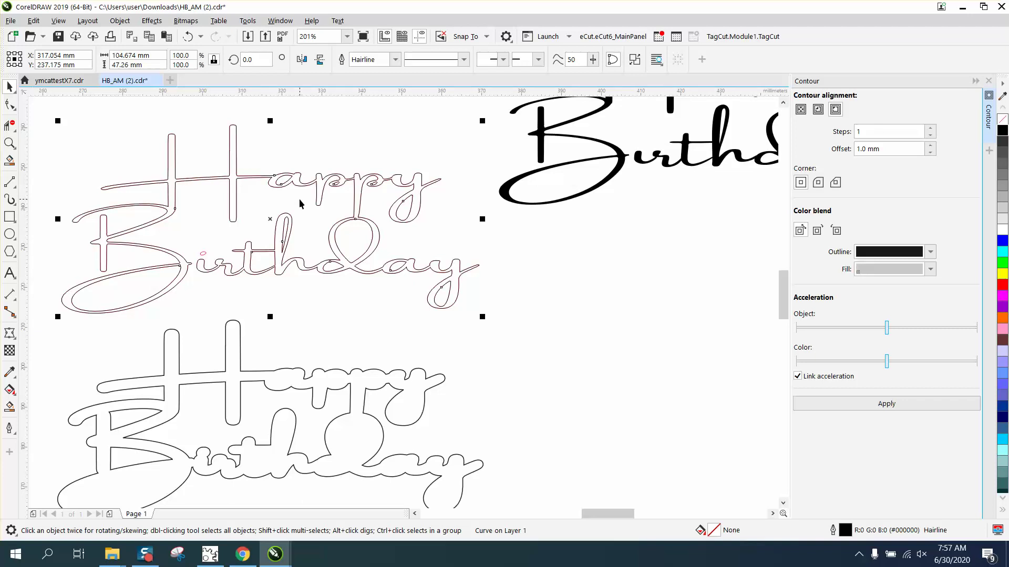
{"action": "key", "text": "Up"}
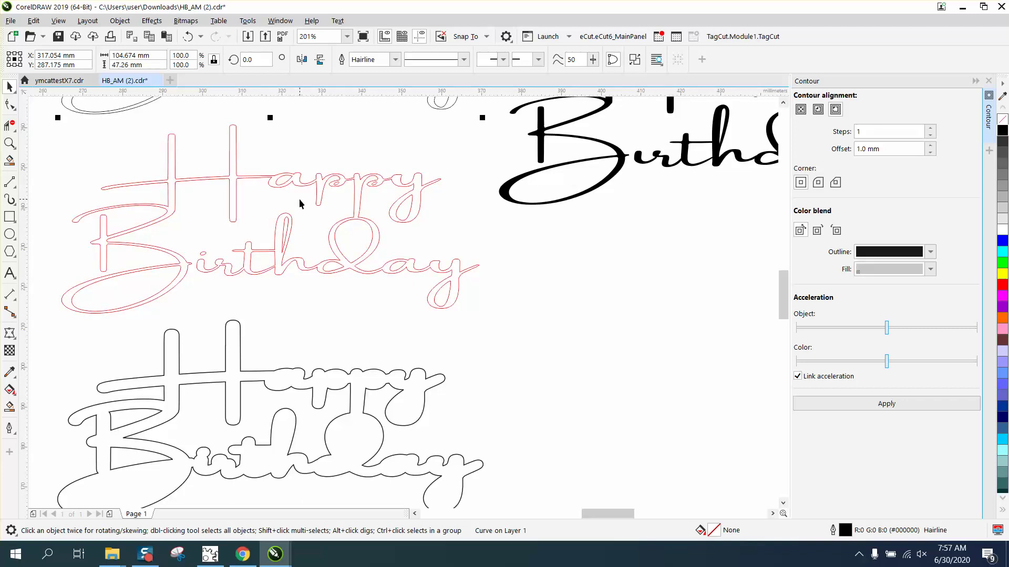
Try the red text curve 50 mm lower inside the contour, and return it to its place
{"action": "left_click", "coordinate": [367, 257]}
{"action": "key", "text": "Down"}
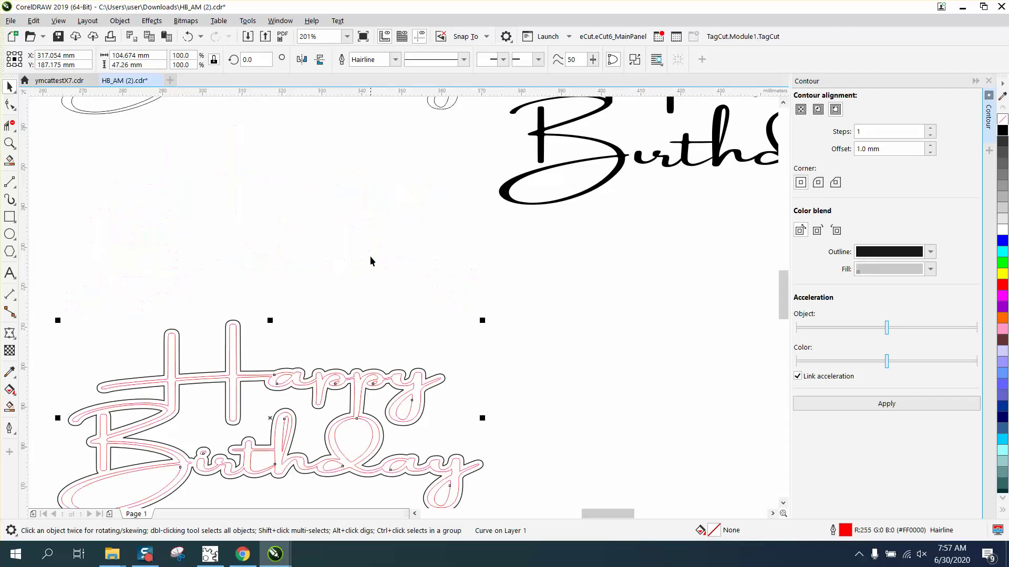
{"action": "key", "text": "Up"}
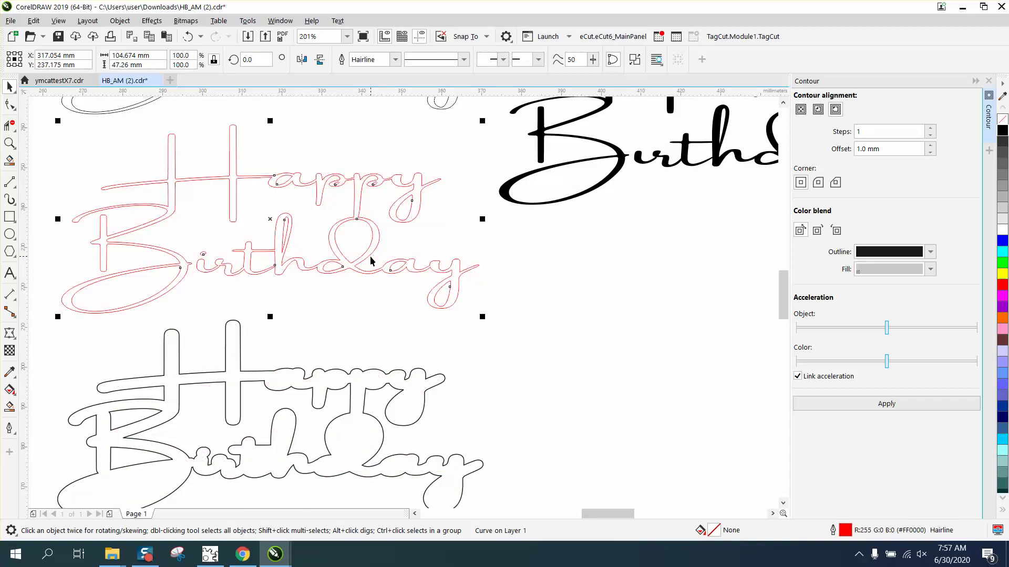
Break the red text curve apart into separate curves and clear the selection
{"action": "left_click", "coordinate": [120, 21]}
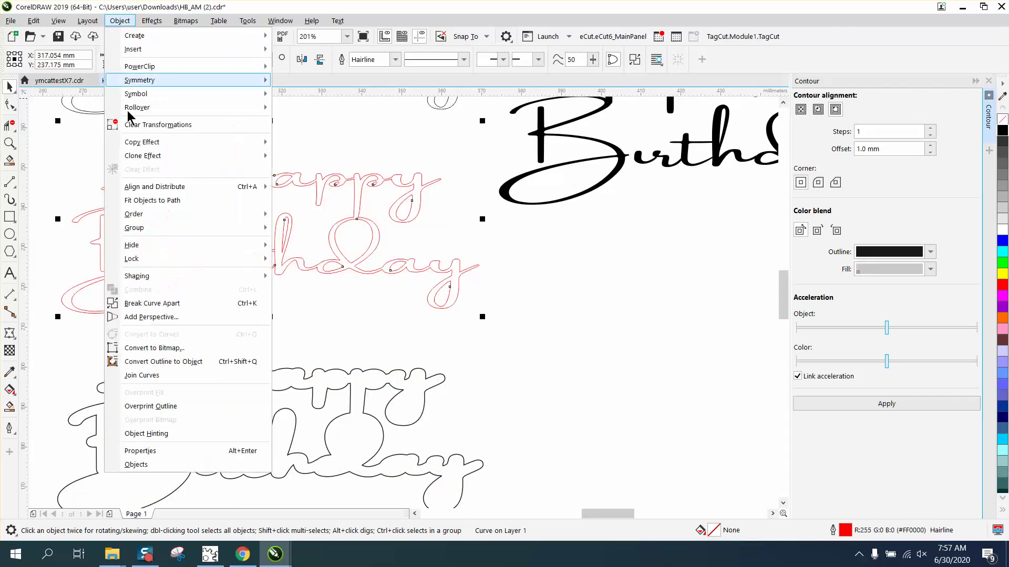
{"action": "left_click", "coordinate": [157, 304]}
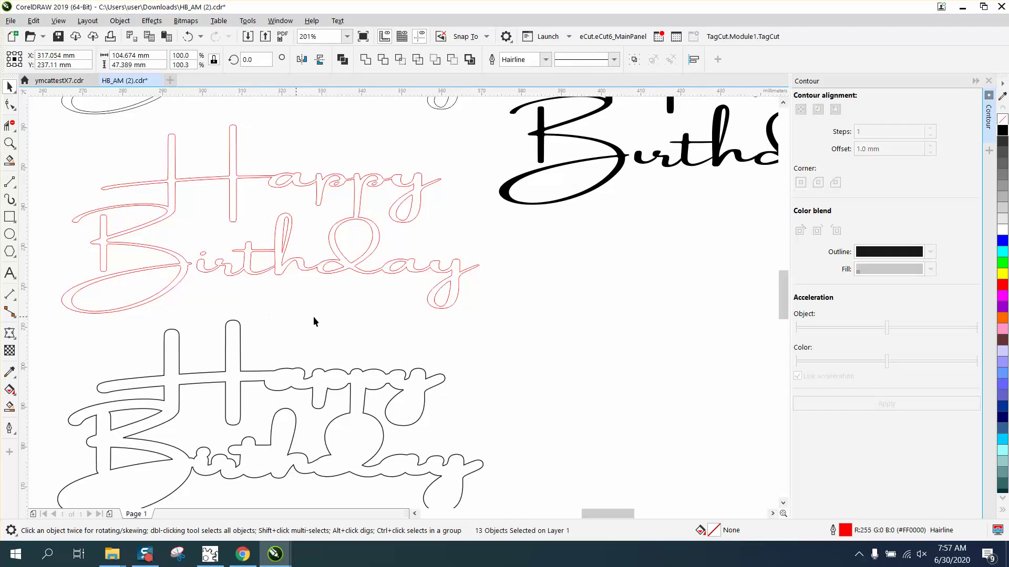
{"action": "left_click", "coordinate": [361, 279]}
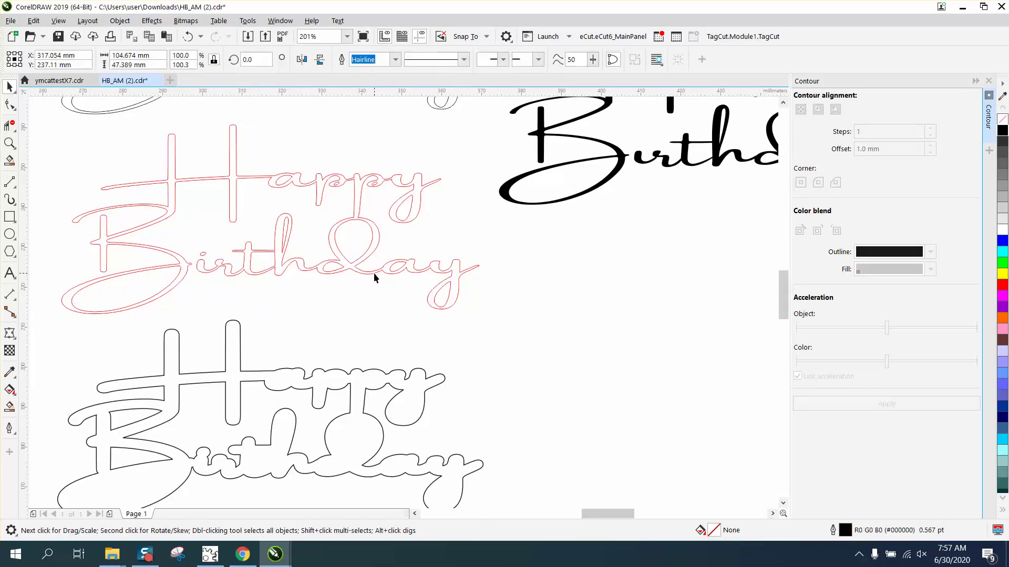
Move the outer outline of the broken-apart red text 150 mm right, leaving the inner letter openings in place
{"action": "left_click", "coordinate": [374, 273]}
{"action": "key", "text": "Right"}
{"action": "key", "text": "Right"}
{"action": "key", "text": "Right"}
{"action": "key", "text": "Right"}
{"action": "key", "text": "Right"}
{"action": "key", "text": "Right"}
{"action": "key", "text": "Right"}
{"action": "key", "text": "Right"}
{"action": "key", "text": "Right"}
{"action": "key", "text": "Right"}
{"action": "key", "text": "Right"}
{"action": "key", "text": "Right"}
{"action": "key", "text": "Right"}
{"action": "key", "text": "Right"}
{"action": "key", "text": "Right"}
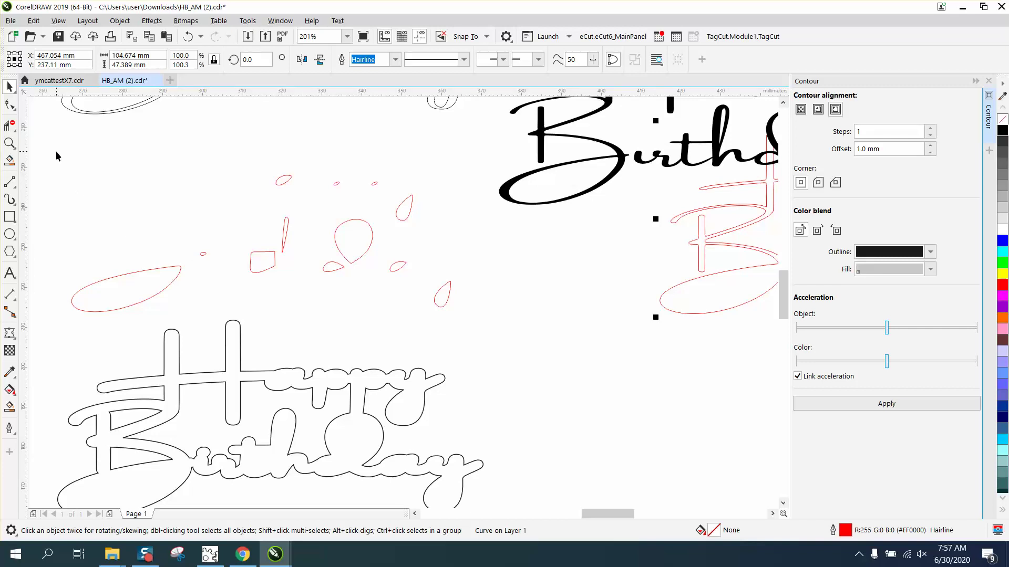
Move all the remaining red letter openings together 50 mm down into the contour outline
{"action": "left_click_drag", "start_coordinate": [464, 332], "coordinate": [468, 333]}
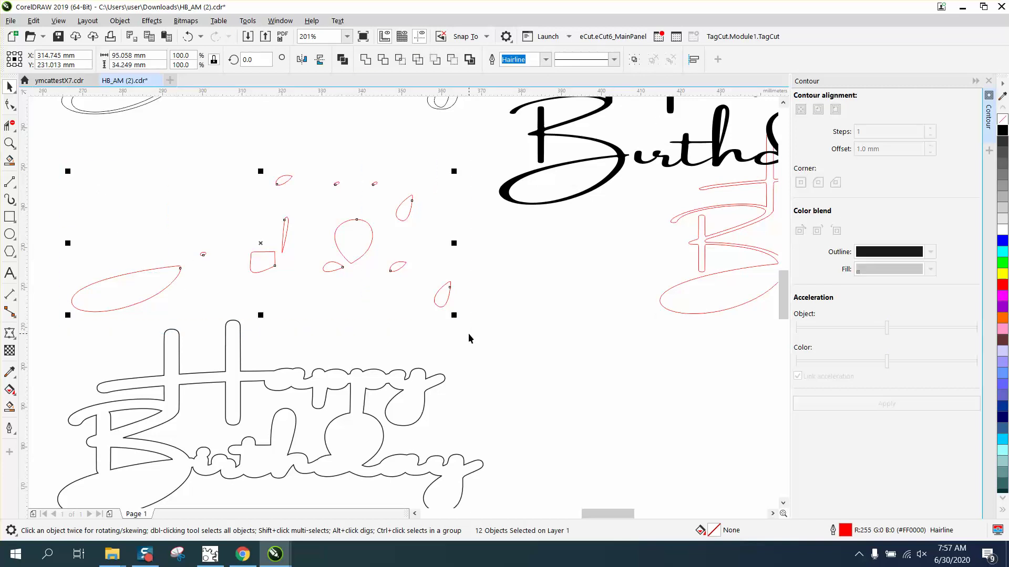
{"action": "key", "text": "Down"}
{"action": "key", "text": "Down"}
{"action": "key", "text": "Down"}
{"action": "key", "text": "Down"}
{"action": "key", "text": "Down"}
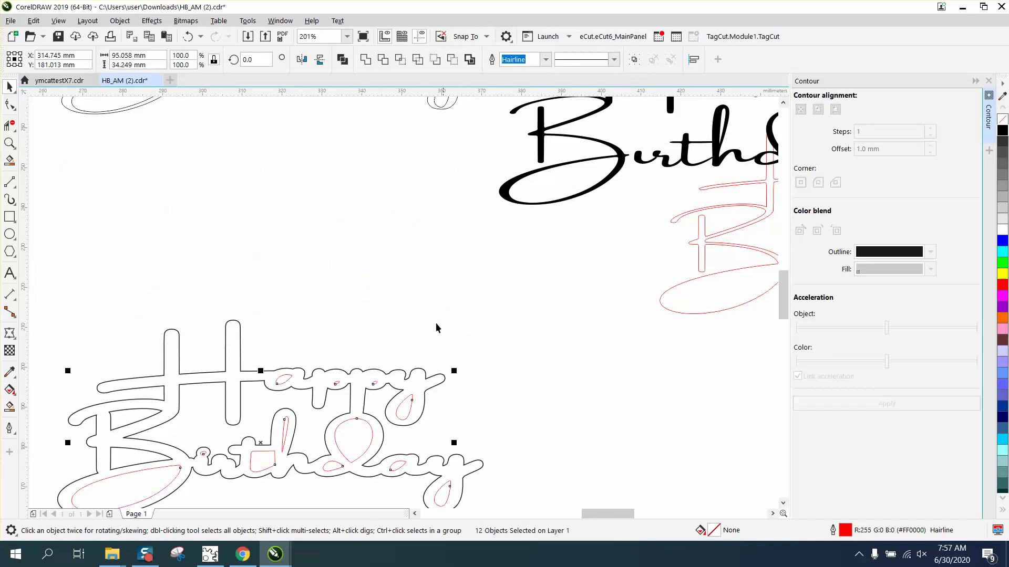
{"action": "left_click", "coordinate": [389, 286]}
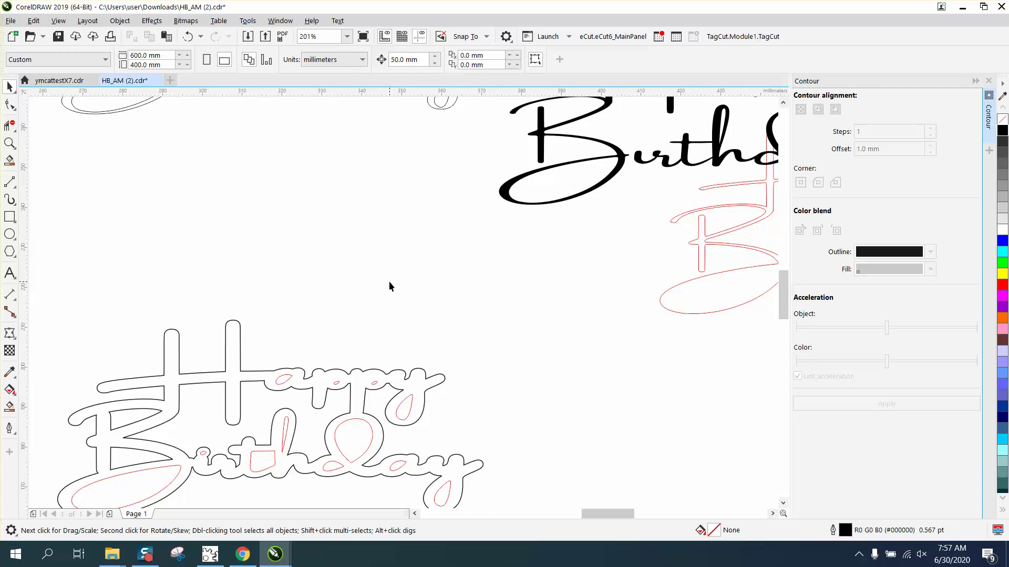
Set the outline width of the outer contour shape to Hairline
{"action": "left_click", "coordinate": [436, 380]}
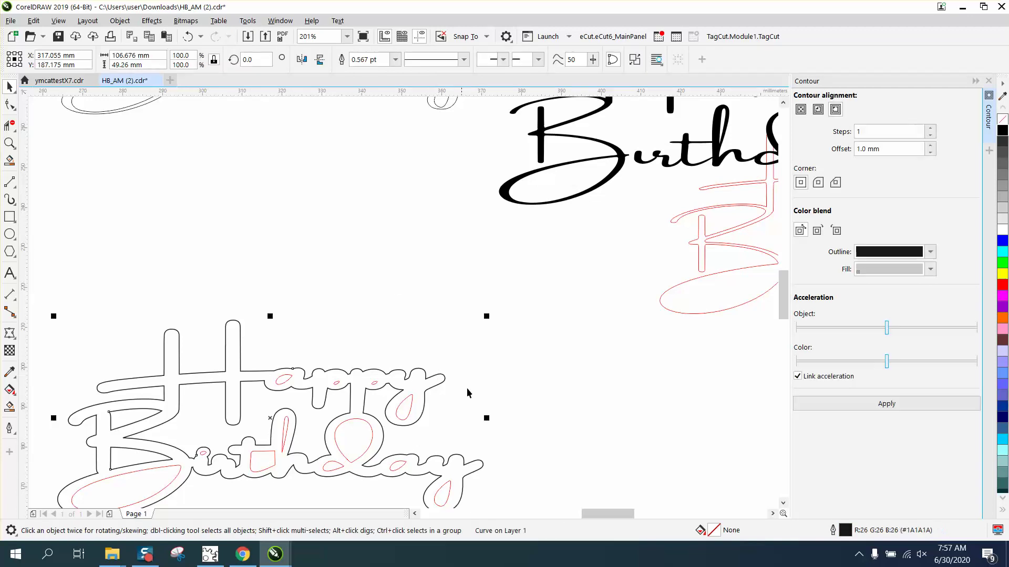
{"action": "double_click", "coordinate": [843, 531]}
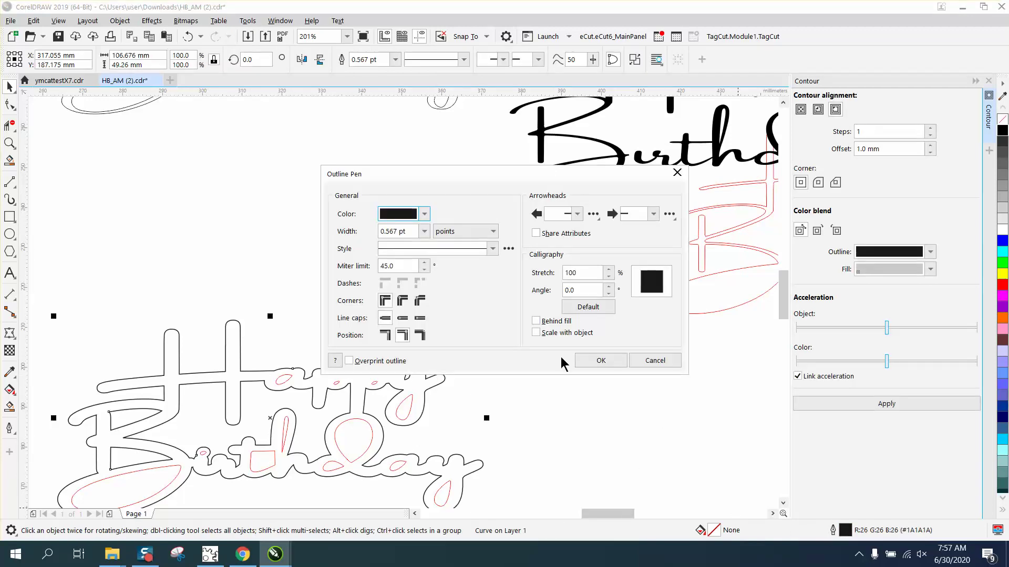
{"action": "left_click", "coordinate": [424, 231]}
{"action": "left_click", "coordinate": [402, 253]}
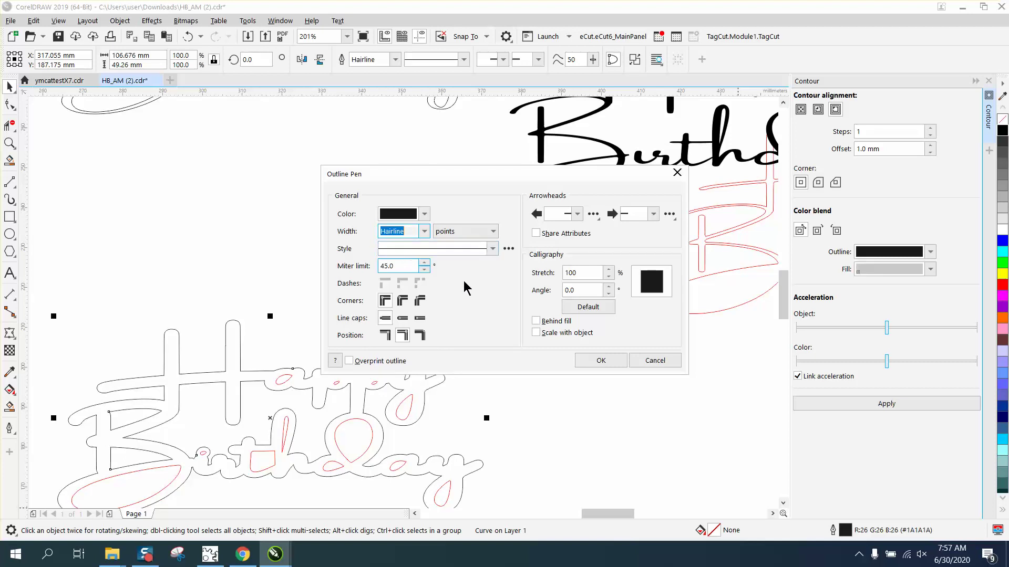
{"action": "left_click", "coordinate": [600, 361]}
Enlarge the small red opening in the second p of "Happy" to about 3.1 × 2.6 mm, keeping it inside the letter
{"action": "left_click", "coordinate": [10, 143]}
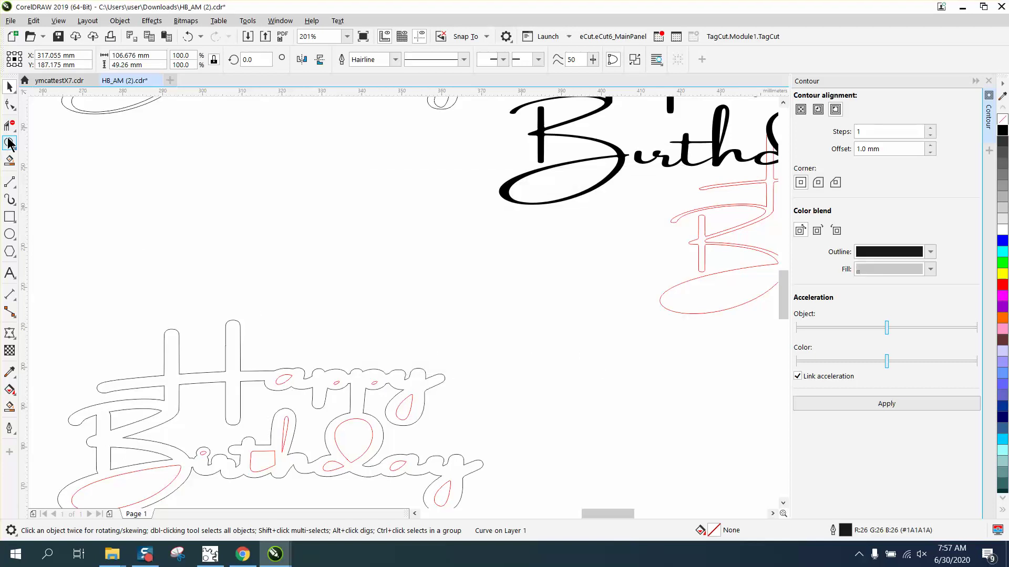
{"action": "right_click", "coordinate": [290, 272]}
{"action": "left_click_drag", "start_coordinate": [257, 292], "coordinate": [475, 415]}
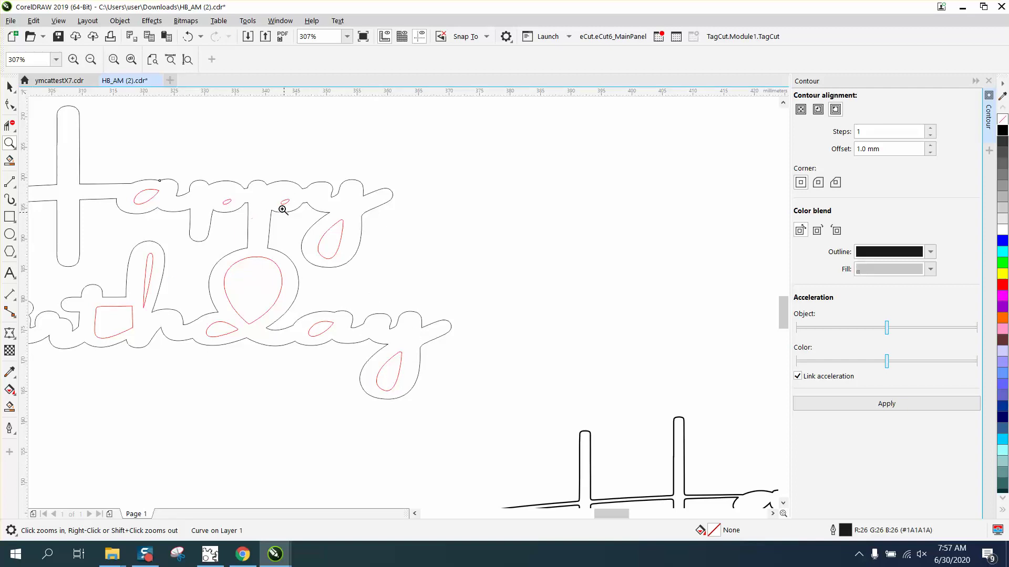
{"action": "left_click_drag", "start_coordinate": [129, 154], "coordinate": [410, 273]}
{"action": "left_click", "coordinate": [9, 87]}
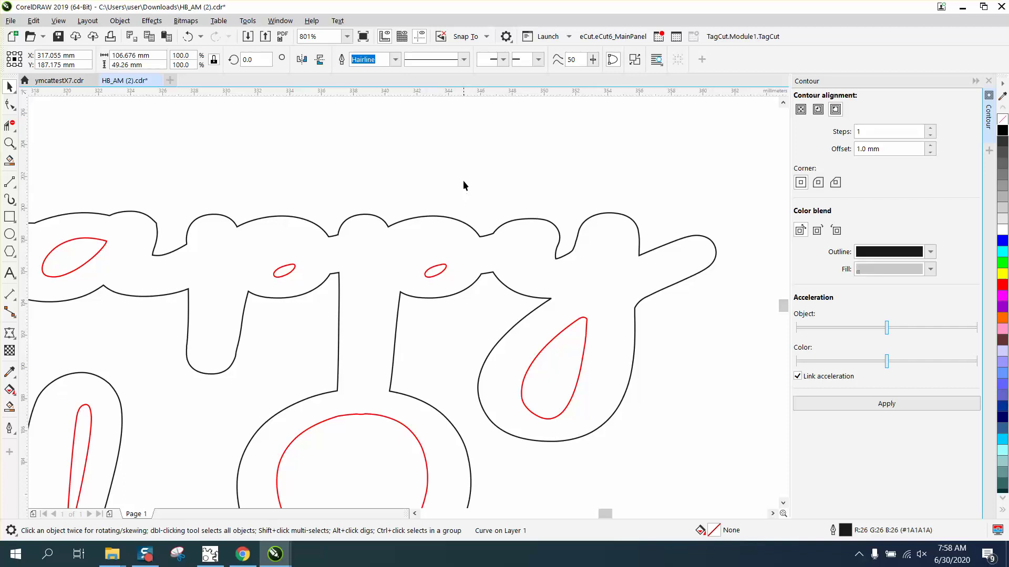
{"action": "left_click", "coordinate": [446, 270]}
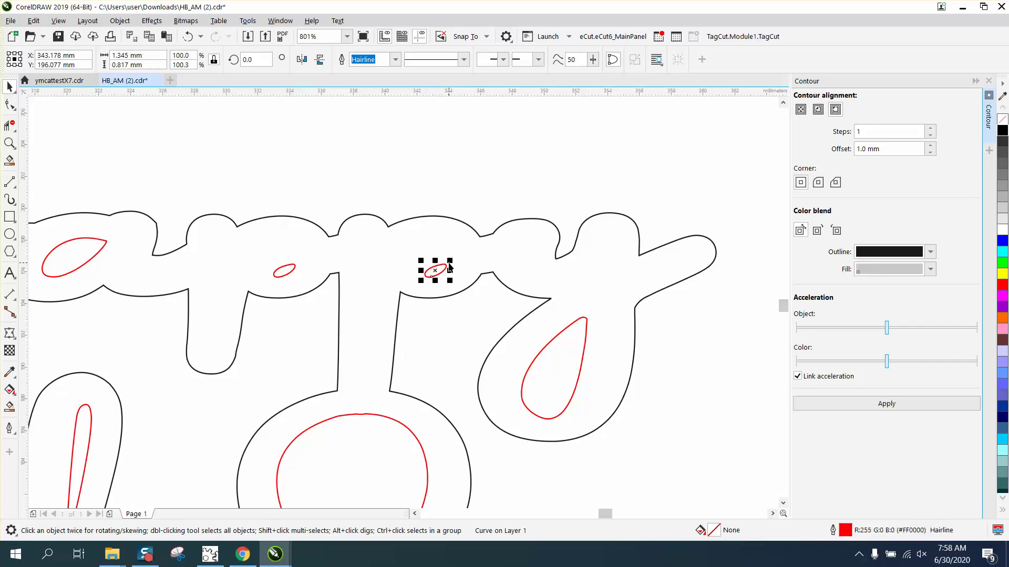
{"action": "mouse_move", "coordinate": [448, 263]}
{"action": "left_mouse_down"}
{"action": "mouse_move", "coordinate": [476, 245]}
{"action": "mouse_move", "coordinate": [447, 238]}
{"action": "mouse_move", "coordinate": [430, 263]}
{"action": "left_mouse_up"}
Replace the small red opening in the first p with a duplicate of the enlarged opening from the second p
{"action": "left_click", "coordinate": [290, 273]}
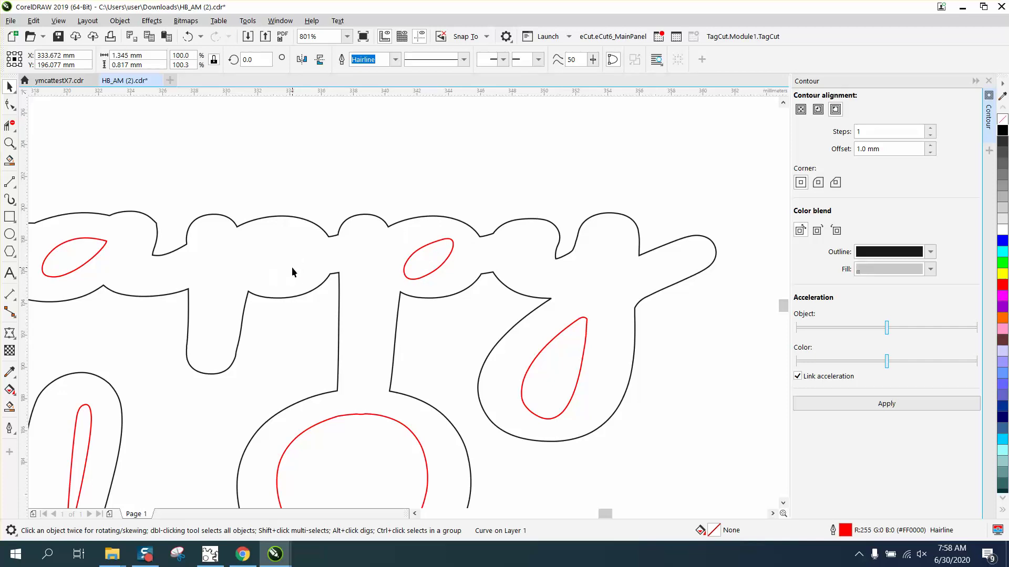
{"action": "left_click", "coordinate": [291, 267]}
{"action": "left_click", "coordinate": [433, 272]}
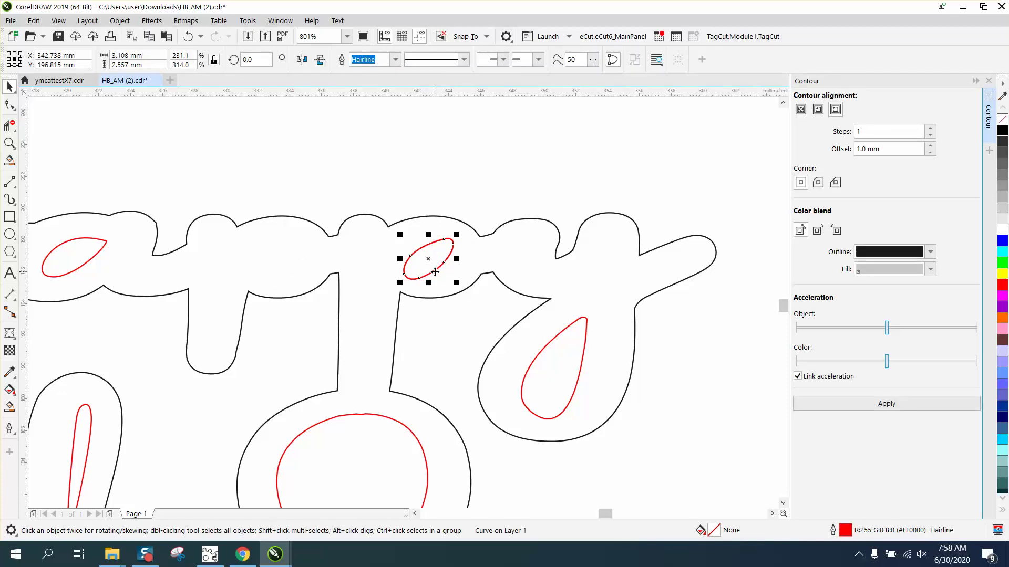
{"action": "key", "text": "ctrl+d"}
{"action": "left_click", "coordinate": [434, 271]}
{"action": "left_click_drag", "start_coordinate": [430, 259], "coordinate": [284, 264]}
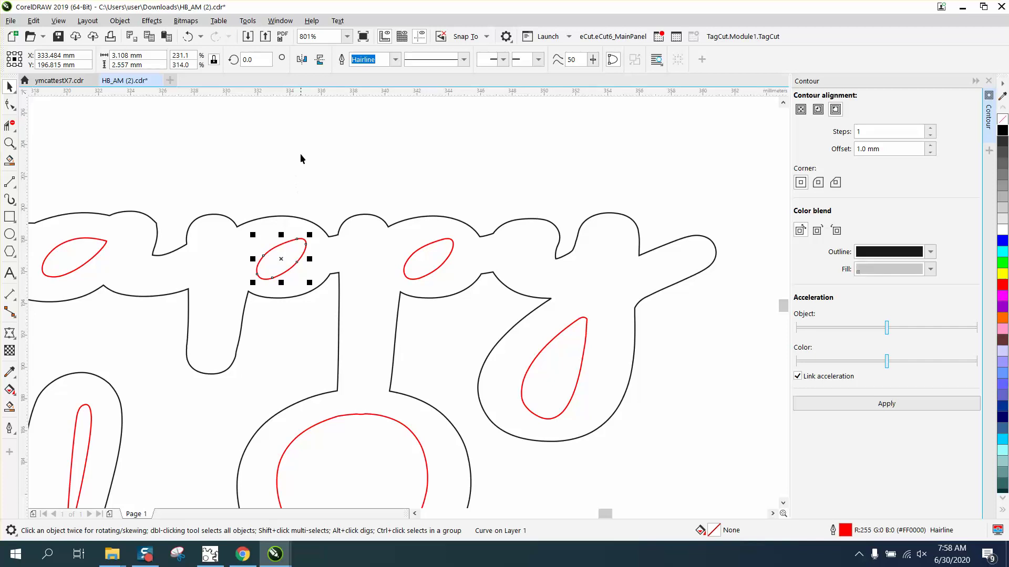
Smart Fill the thickened lettering between contour and openings in black, and move the resulting shape 150 mm left
{"action": "scroll", "coordinate": [299, 155], "scroll_direction": "down", "scroll_amount": 2}
{"action": "scroll", "coordinate": [474, 285], "scroll_direction": "down", "scroll_amount": 2}
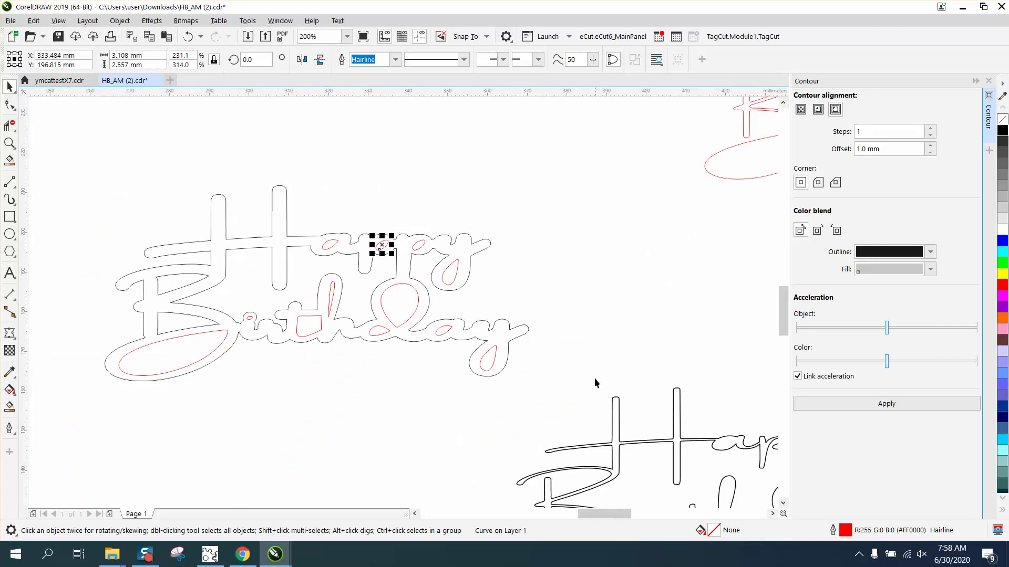
{"action": "scroll", "coordinate": [552, 444], "scroll_direction": "down", "scroll_amount": 2}
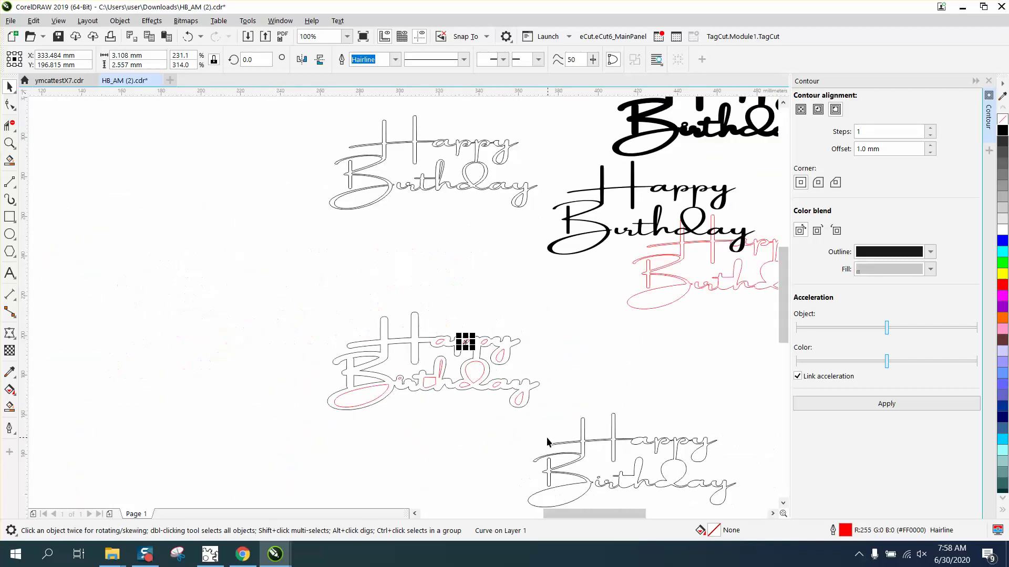
{"action": "left_click", "coordinate": [9, 406]}
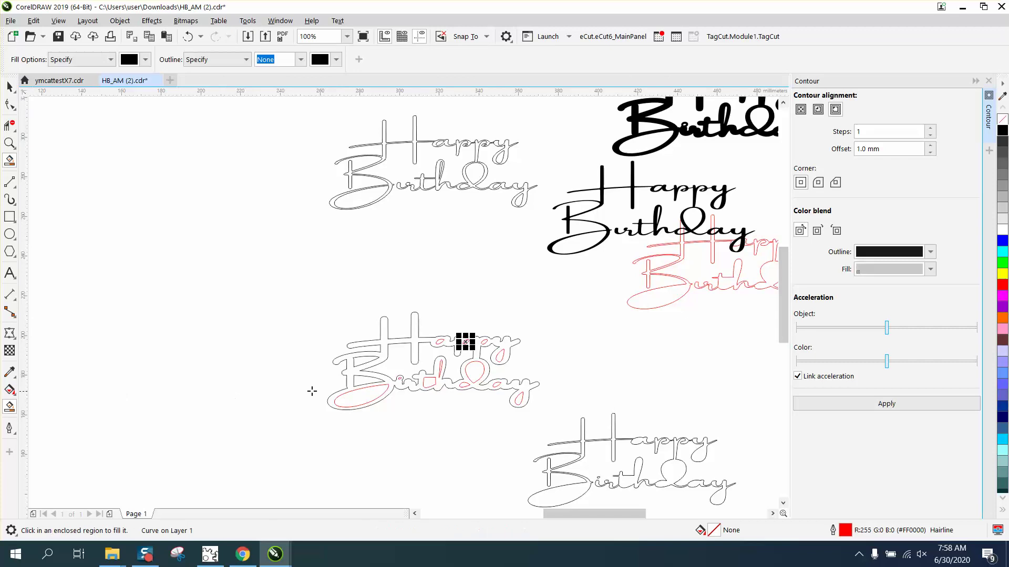
{"action": "left_click", "coordinate": [384, 340]}
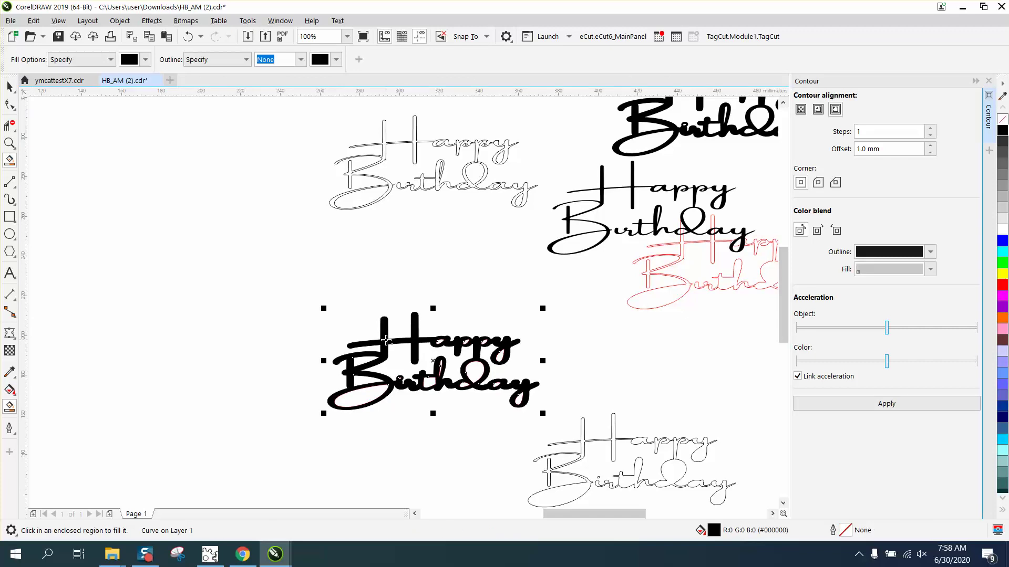
{"action": "key", "text": "Left"}
{"action": "key", "text": "Left"}
{"action": "key", "text": "Left"}
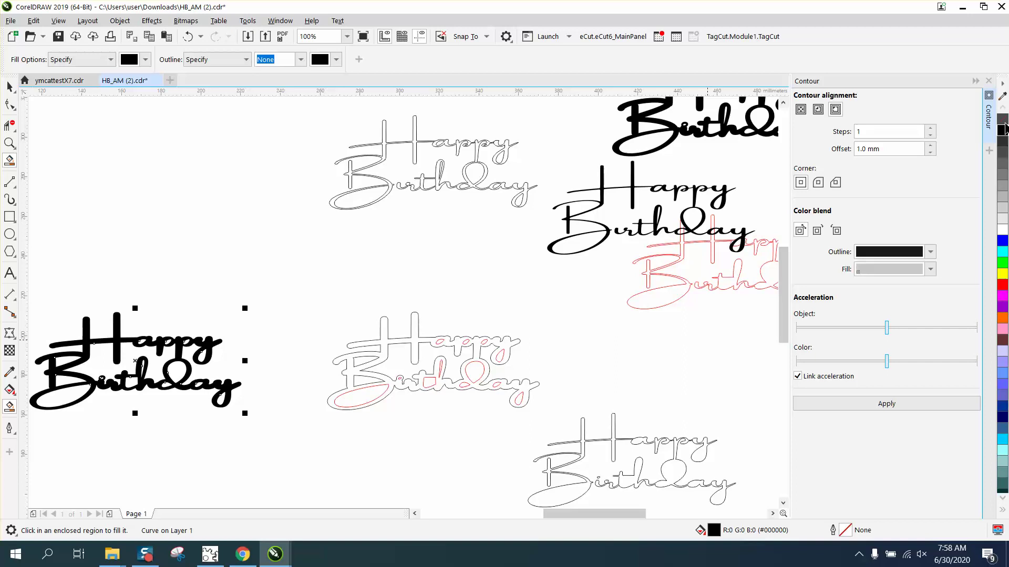
Remove the fill from the new lettering shape and give it a red Hairline outline
{"action": "left_click", "coordinate": [1003, 120]}
{"action": "right_click", "coordinate": [1004, 286]}
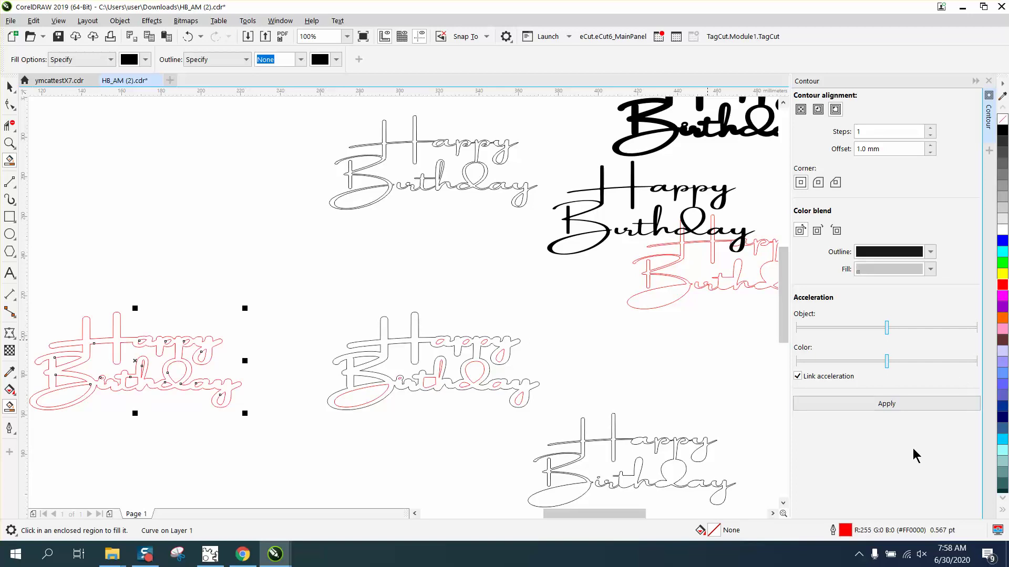
{"action": "double_click", "coordinate": [845, 533]}
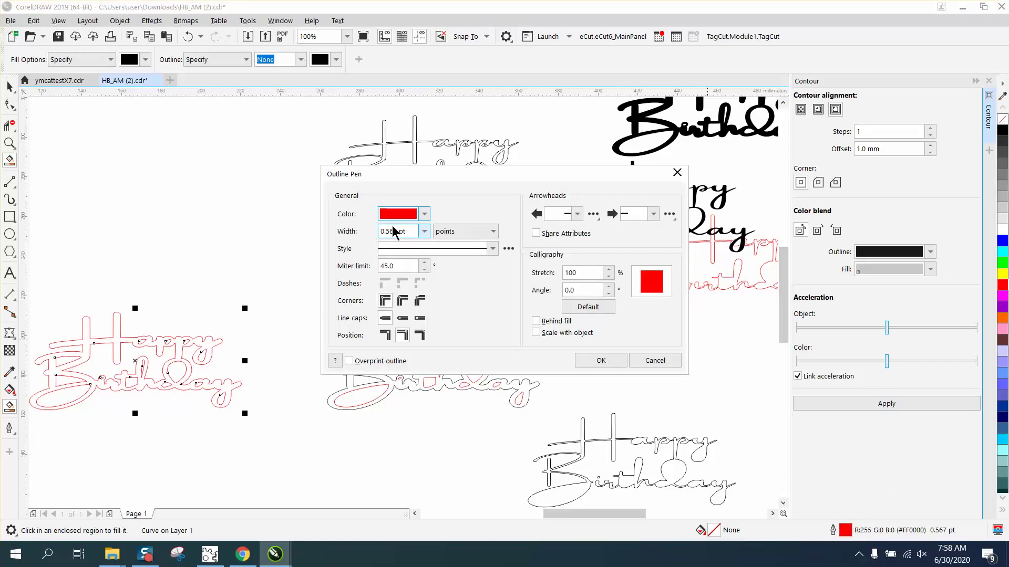
{"action": "left_click", "coordinate": [424, 232]}
{"action": "left_click", "coordinate": [404, 253]}
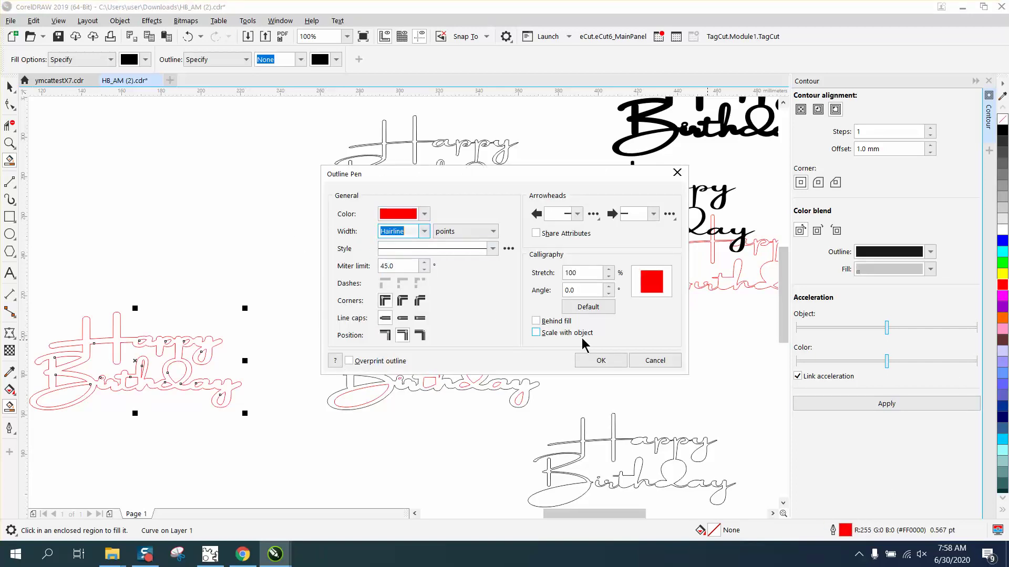
{"action": "left_click", "coordinate": [598, 361]}
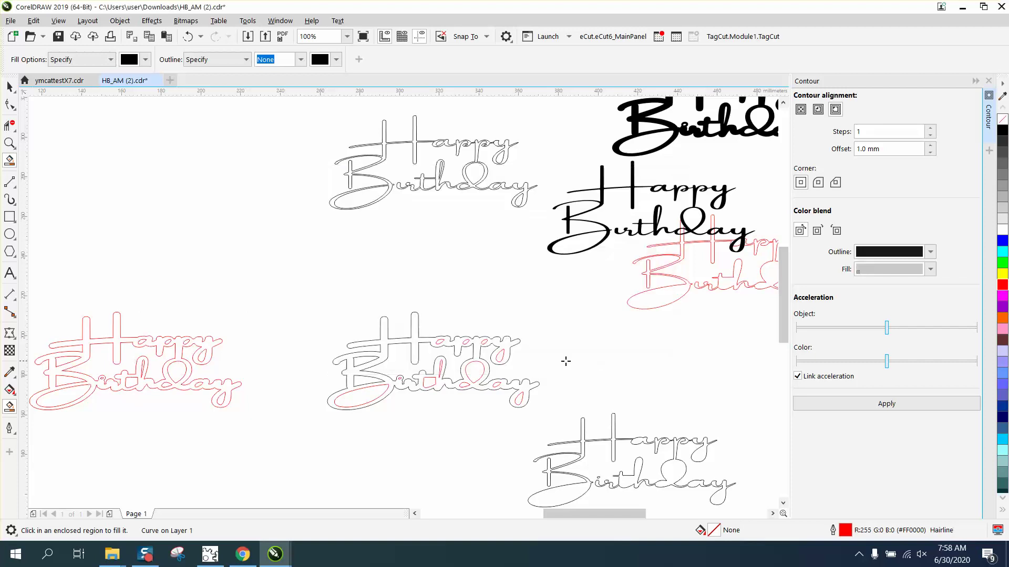
{"action": "left_click", "coordinate": [10, 143]}
{"action": "right_click", "coordinate": [258, 256]}
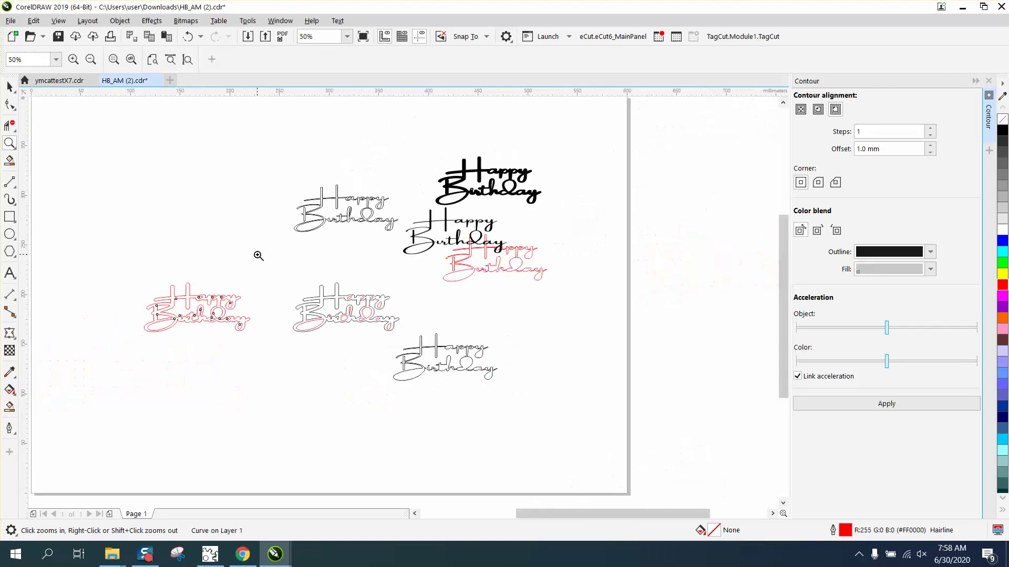
{"action": "left_click_drag", "start_coordinate": [139, 270], "coordinate": [318, 367]}
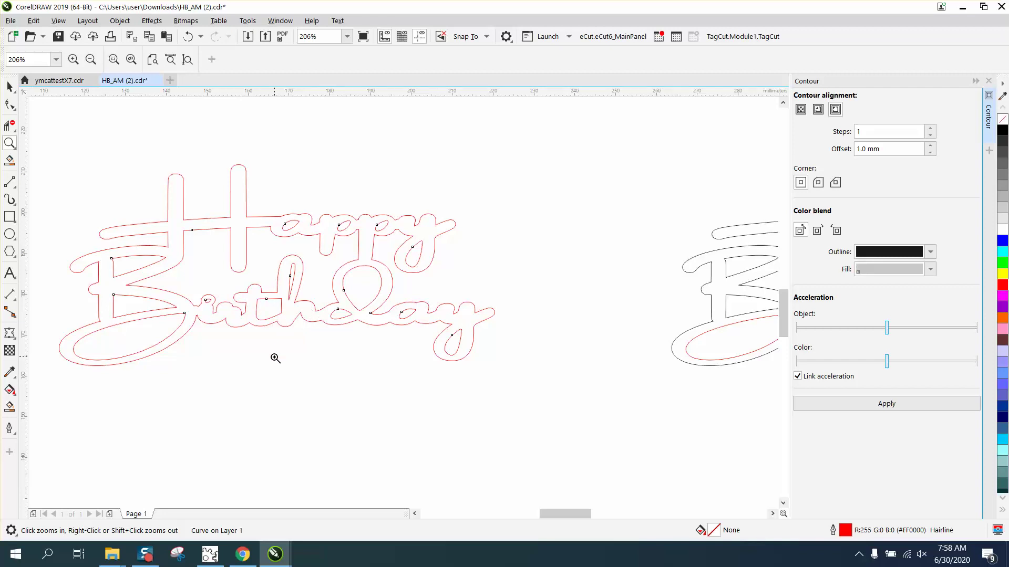
{"action": "right_click", "coordinate": [454, 273]}
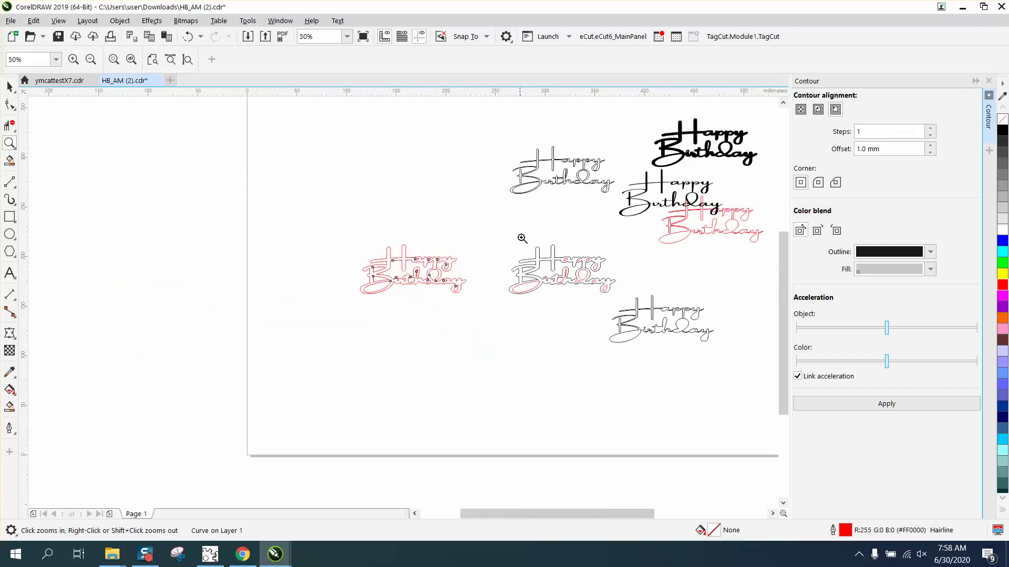
Narrow the red opening between the t and h of "Birthday" by moving its h-side edge nodes about 1 mm inward
{"action": "left_click_drag", "start_coordinate": [545, 171], "coordinate": [600, 194]}
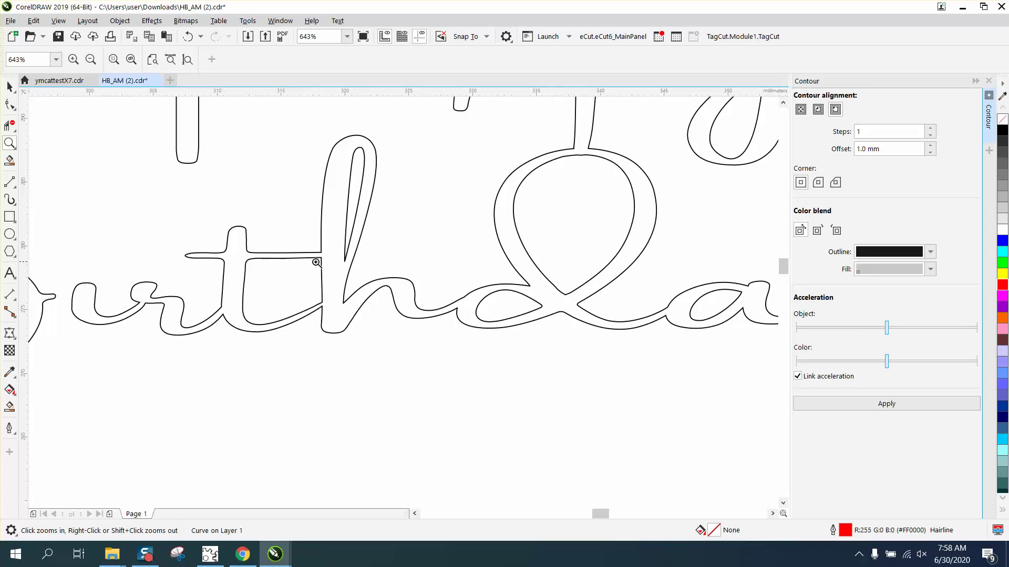
{"action": "scroll", "coordinate": [357, 281], "scroll_direction": "down", "scroll_amount": 8}
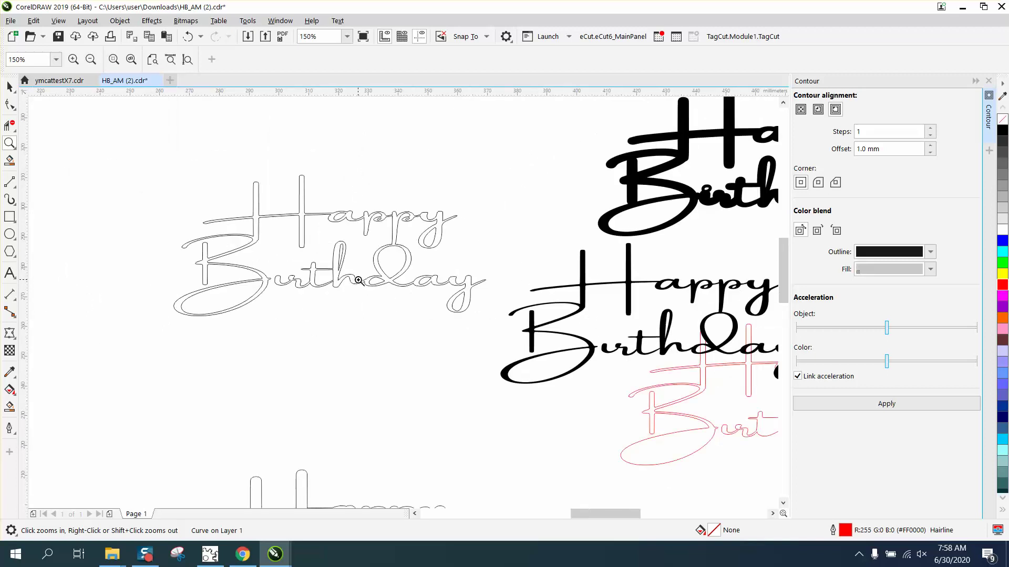
{"action": "scroll", "coordinate": [236, 381], "scroll_direction": "down", "scroll_amount": 3}
{"action": "left_click_drag", "start_coordinate": [221, 354], "coordinate": [285, 370]}
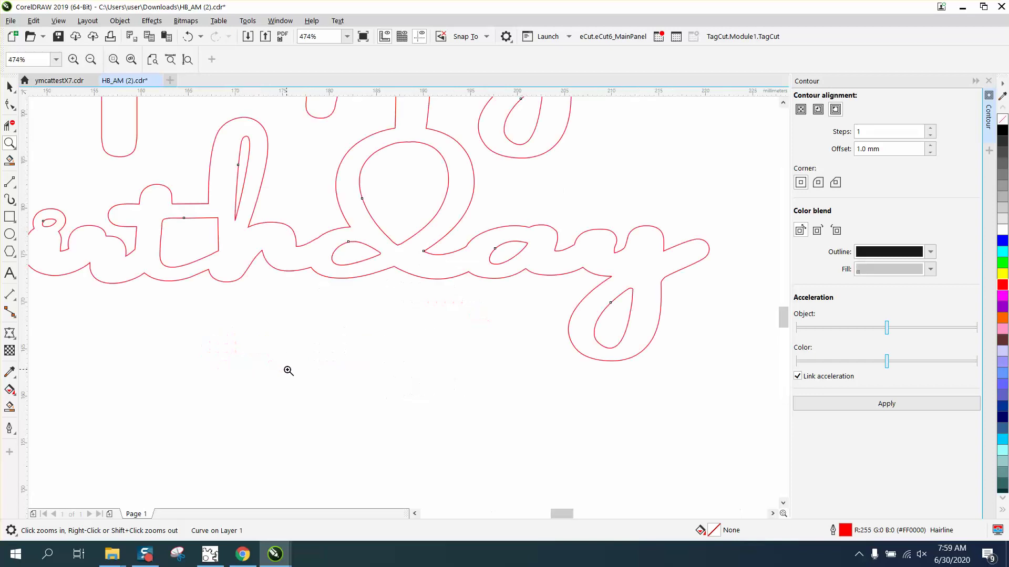
{"action": "left_click", "coordinate": [252, 255]}
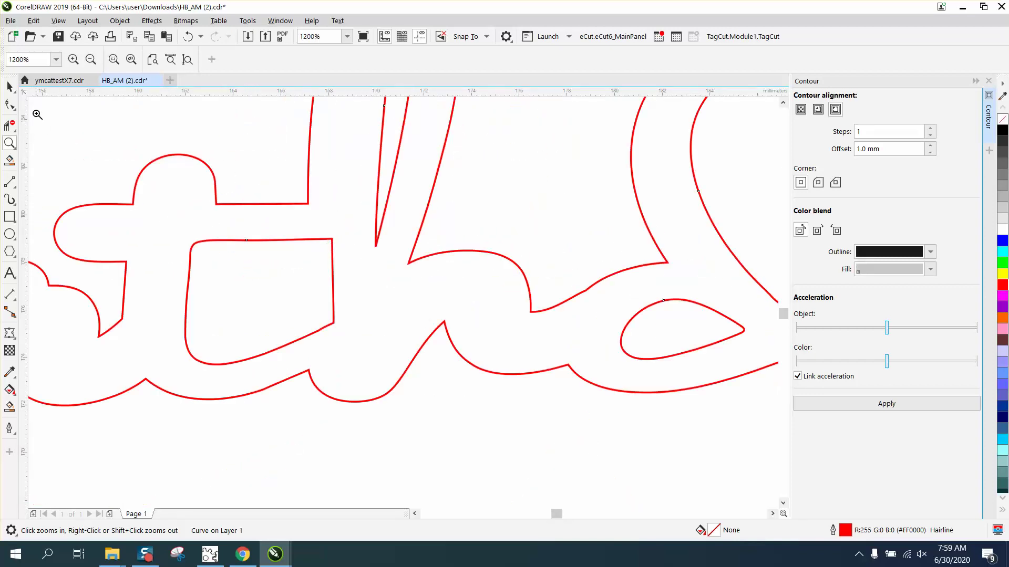
{"action": "left_click", "coordinate": [10, 104]}
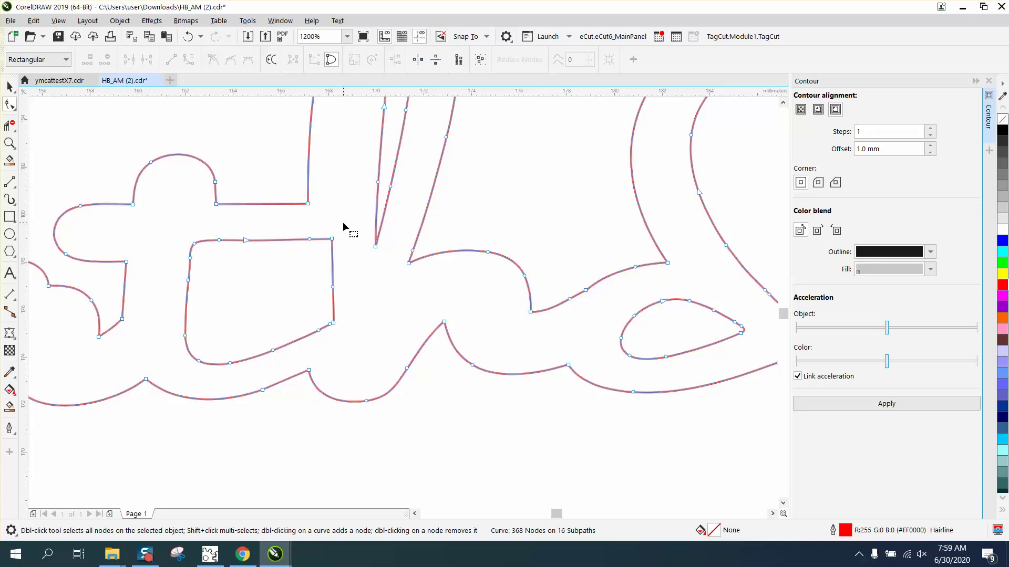
{"action": "left_click_drag", "start_coordinate": [342, 225], "coordinate": [346, 304]}
{"action": "left_click_drag", "start_coordinate": [299, 226], "coordinate": [326, 344]}
{"action": "key", "text": "Delete"}
{"action": "left_click_drag", "start_coordinate": [310, 292], "coordinate": [311, 289]}
{"action": "key", "text": "Delete"}
{"action": "left_click_drag", "start_coordinate": [345, 226], "coordinate": [307, 324]}
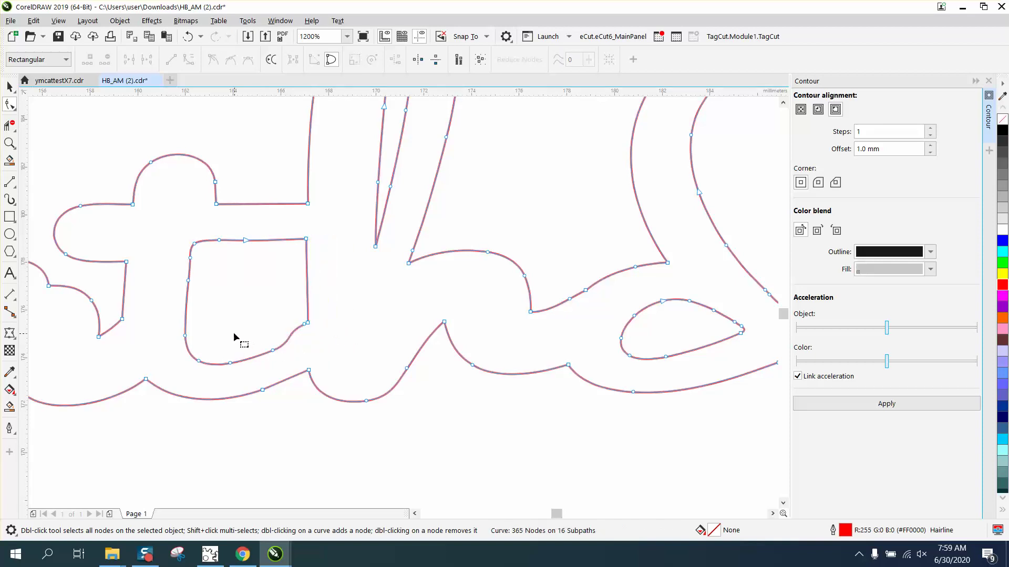
Smooth the lower edge of the opening between the t and h by deleting its surplus nodes
{"action": "left_click_drag", "start_coordinate": [217, 338], "coordinate": [292, 370]}
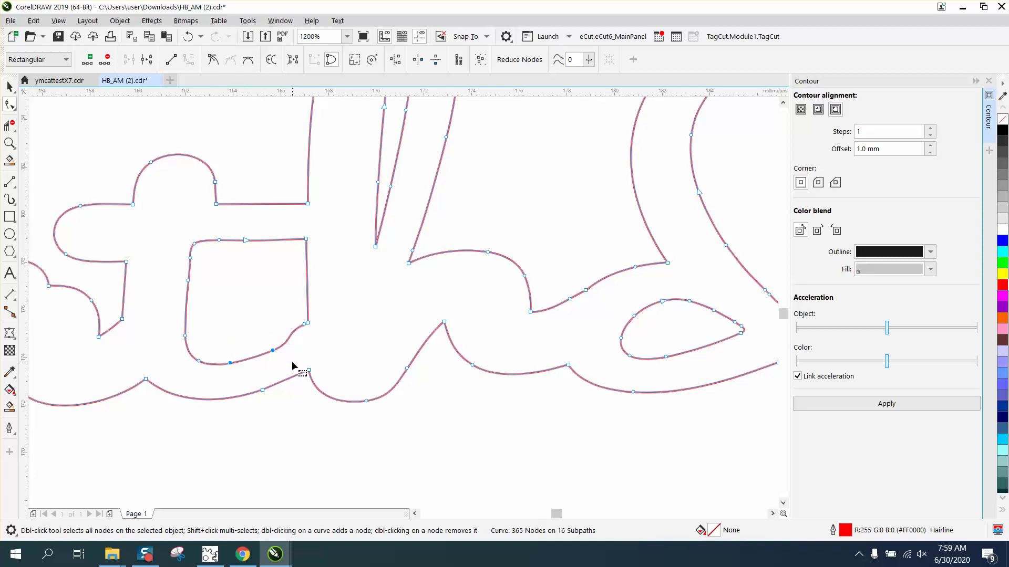
{"action": "key", "text": "XF86Calculator"}
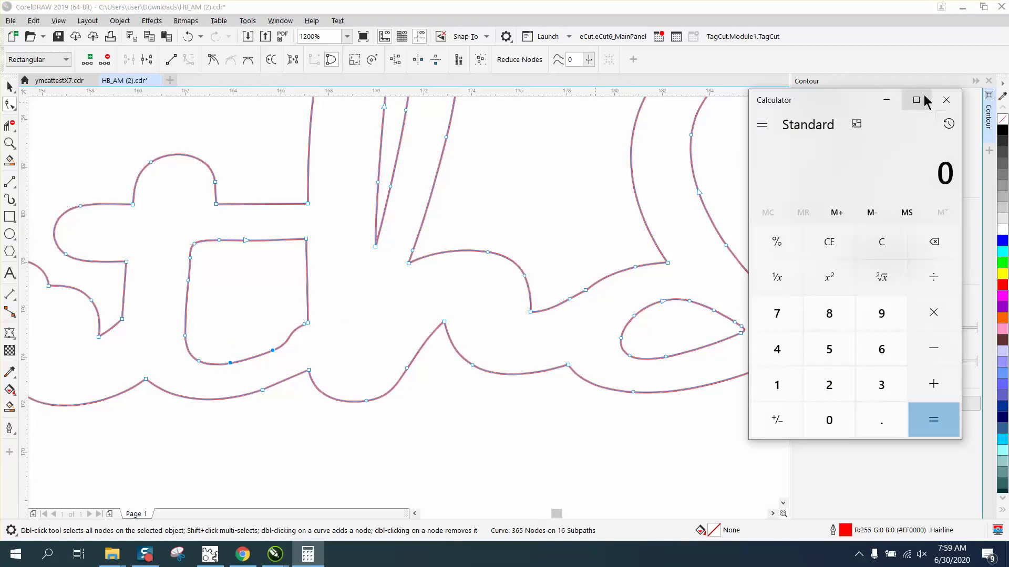
{"action": "left_click", "coordinate": [945, 100]}
{"action": "left_click_drag", "start_coordinate": [219, 322], "coordinate": [289, 378]}
{"action": "key", "text": "Delete"}
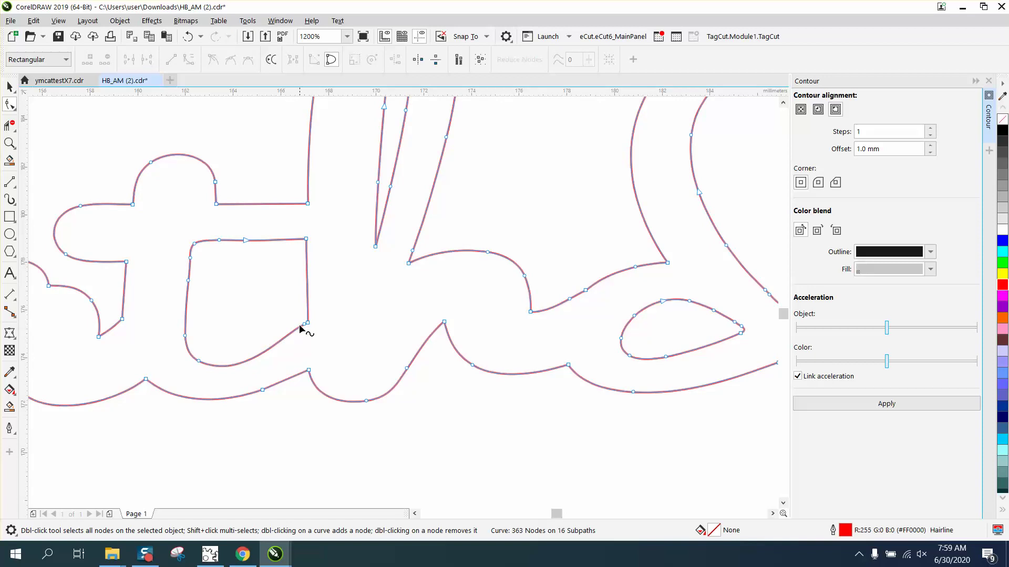
{"action": "left_click", "coordinate": [302, 326]}
{"action": "key", "text": "Delete"}
Draw a narrow upright rectangle about 3.5 × 95.4 mm on the B side of the red lettering as a stick
{"action": "scroll", "coordinate": [315, 317], "scroll_direction": "down", "scroll_amount": 1}
{"action": "scroll", "coordinate": [313, 313], "scroll_direction": "down", "scroll_amount": 1}
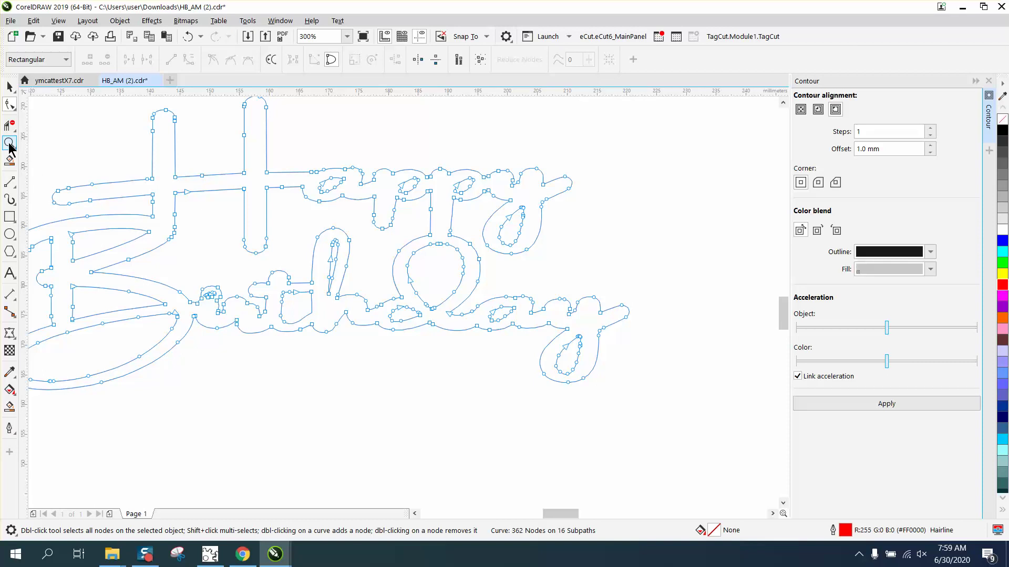
{"action": "left_click", "coordinate": [9, 144]}
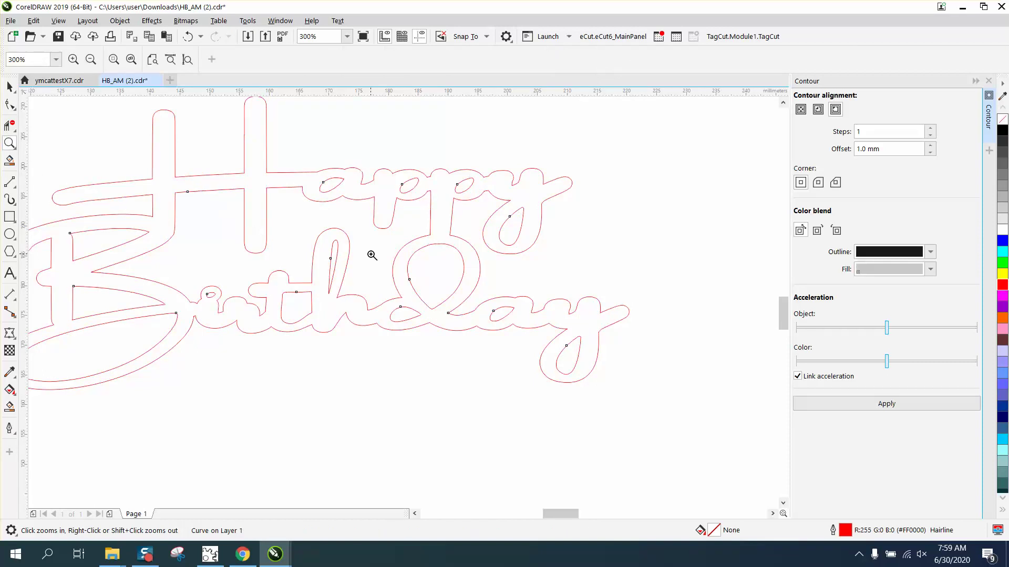
{"action": "right_click", "coordinate": [372, 255]}
{"action": "left_click", "coordinate": [10, 86]}
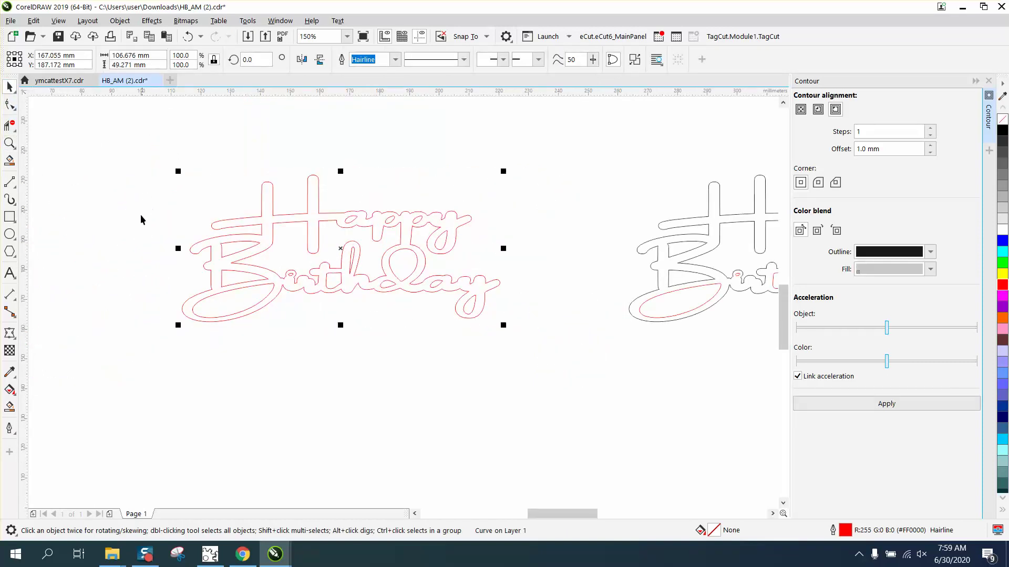
{"action": "left_click", "coordinate": [10, 216]}
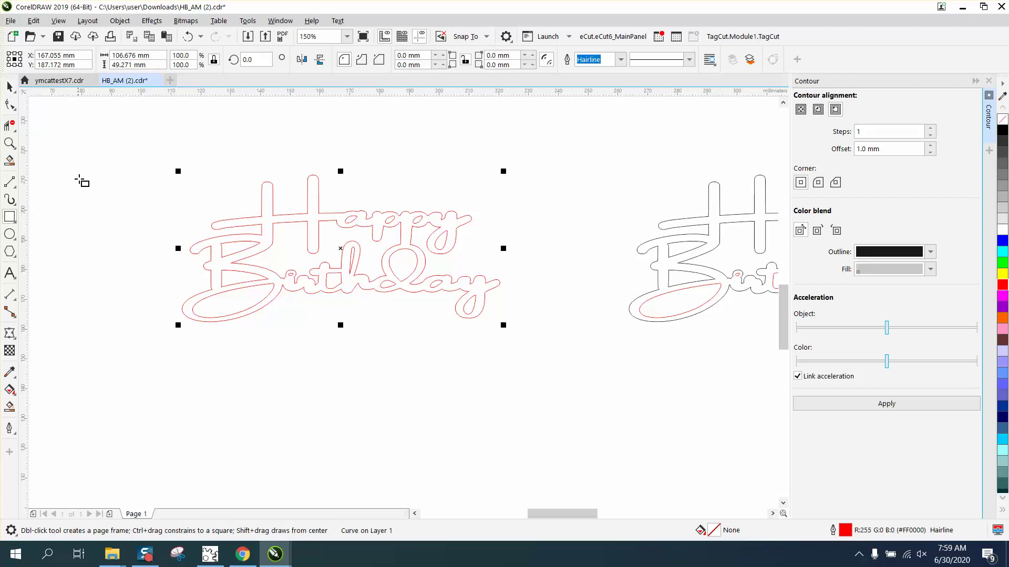
{"action": "left_click_drag", "start_coordinate": [88, 161], "coordinate": [101, 448]}
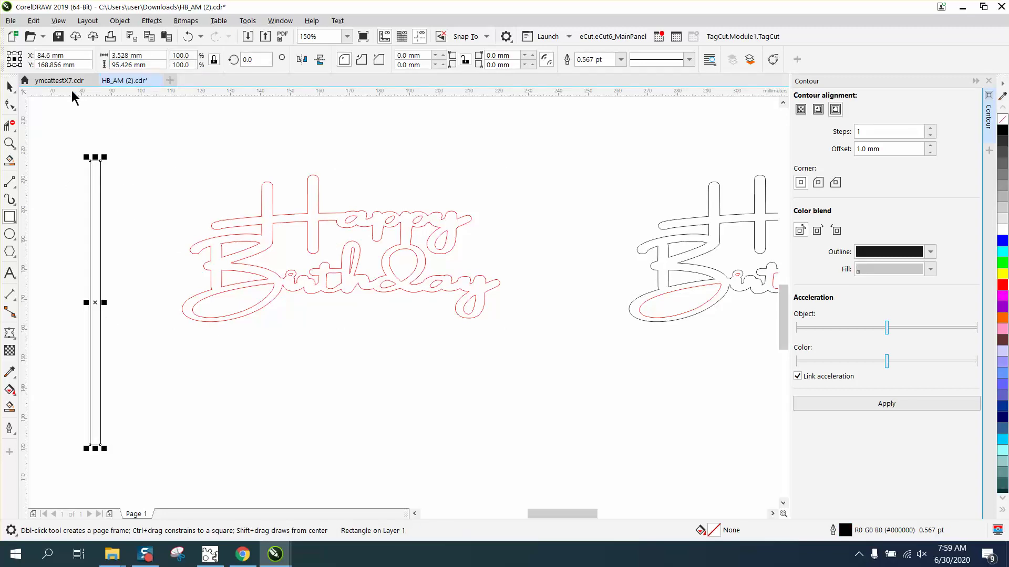
Switch the document units to inches and set the stick's width to 0.25 inches, scaling its height in proportion
{"action": "left_click", "coordinate": [10, 86]}
{"action": "left_click", "coordinate": [180, 146]}
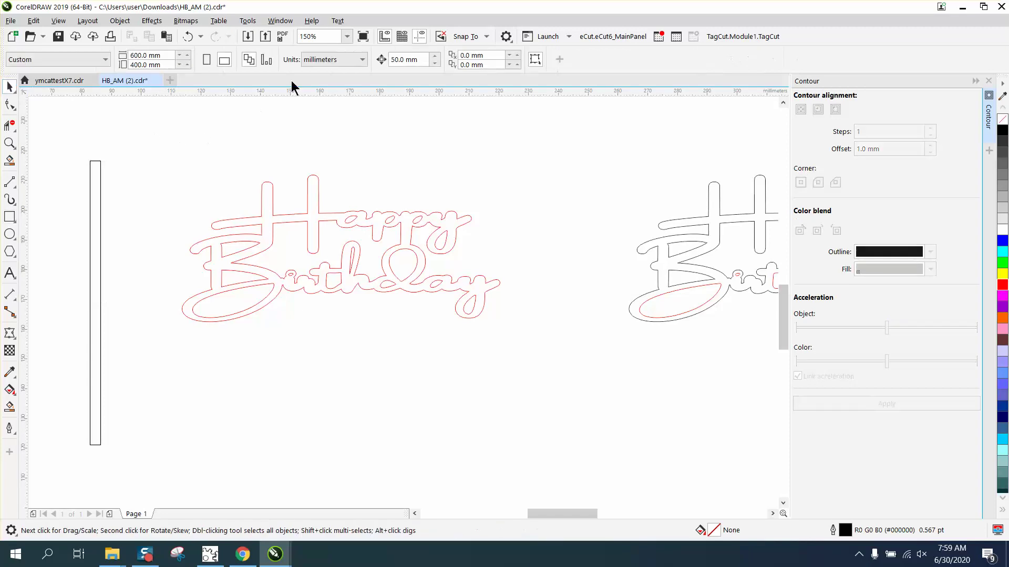
{"action": "left_click", "coordinate": [361, 59]}
{"action": "left_click", "coordinate": [345, 75]}
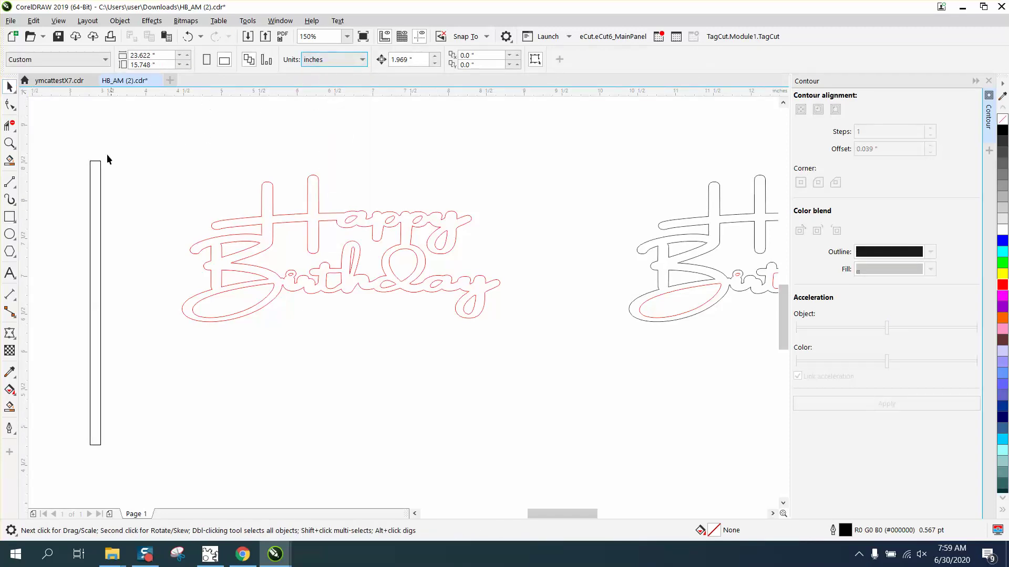
{"action": "left_click", "coordinate": [100, 169]}
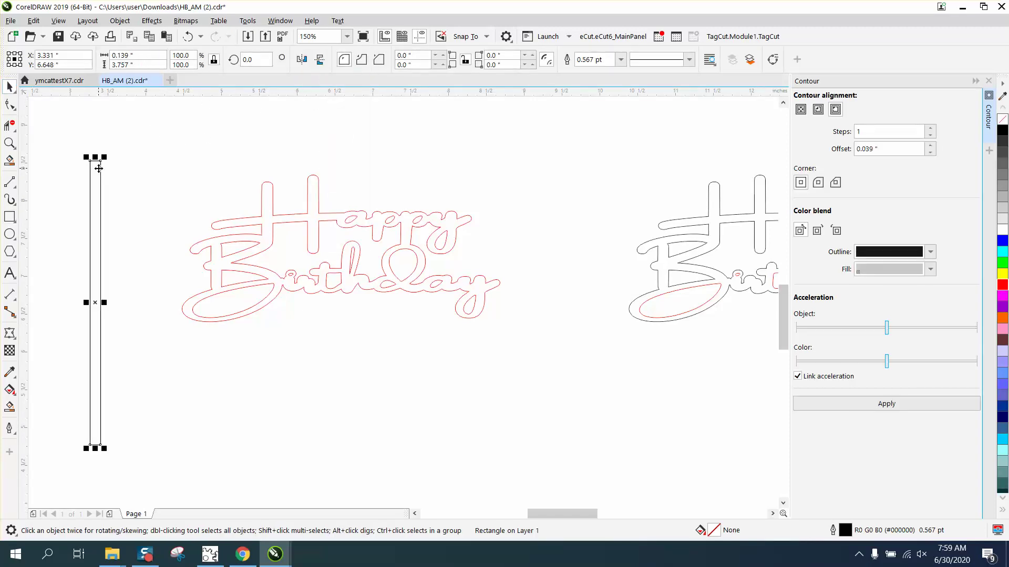
{"action": "triple_click", "coordinate": [139, 56]}
{"action": "type", "text": ".25"}
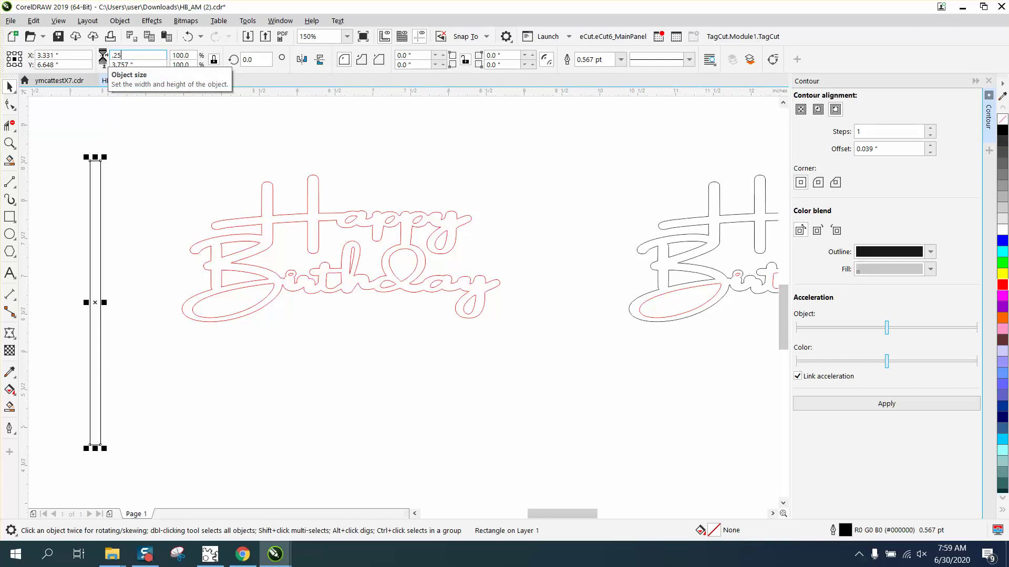
{"action": "key", "text": "Return"}
Round all four corners of the stick to a 0.17 inch radius with the corners edited together
{"action": "scroll", "coordinate": [210, 177], "scroll_direction": "down", "scroll_amount": 4}
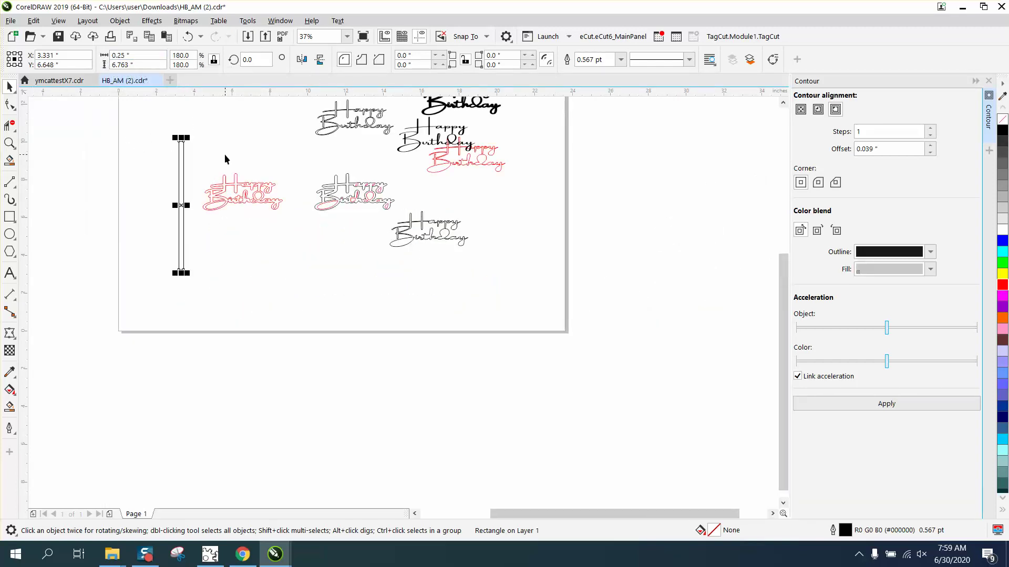
{"action": "left_click", "coordinate": [9, 143]}
{"action": "left_click_drag", "start_coordinate": [159, 132], "coordinate": [222, 162]}
{"action": "left_click", "coordinate": [9, 87]}
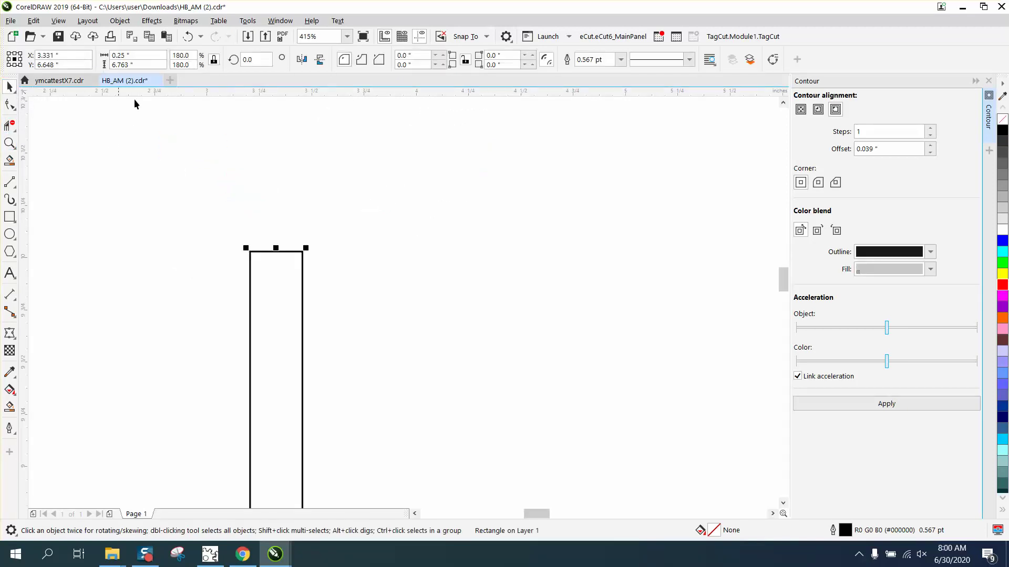
{"action": "left_click", "coordinate": [465, 60]}
{"action": "left_click", "coordinate": [444, 63]}
{"action": "left_click", "coordinate": [444, 63]}
{"action": "left_click", "coordinate": [444, 64]}
{"action": "left_click", "coordinate": [444, 63]}
{"action": "left_click", "coordinate": [444, 63]}
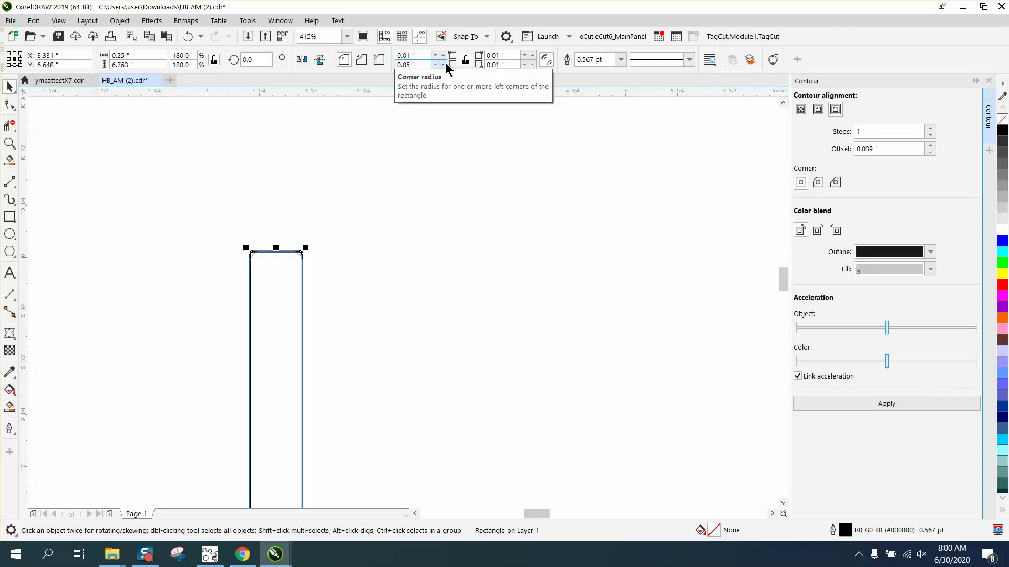
{"action": "left_click", "coordinate": [444, 63]}
{"action": "left_click", "coordinate": [444, 63]}
{"action": "left_click", "coordinate": [444, 63]}
Enlarge the red connected lettering proportionally to about 10.8 × 5 inches and place it above the stick
{"action": "scroll", "coordinate": [184, 156], "scroll_direction": "down", "scroll_amount": 5}
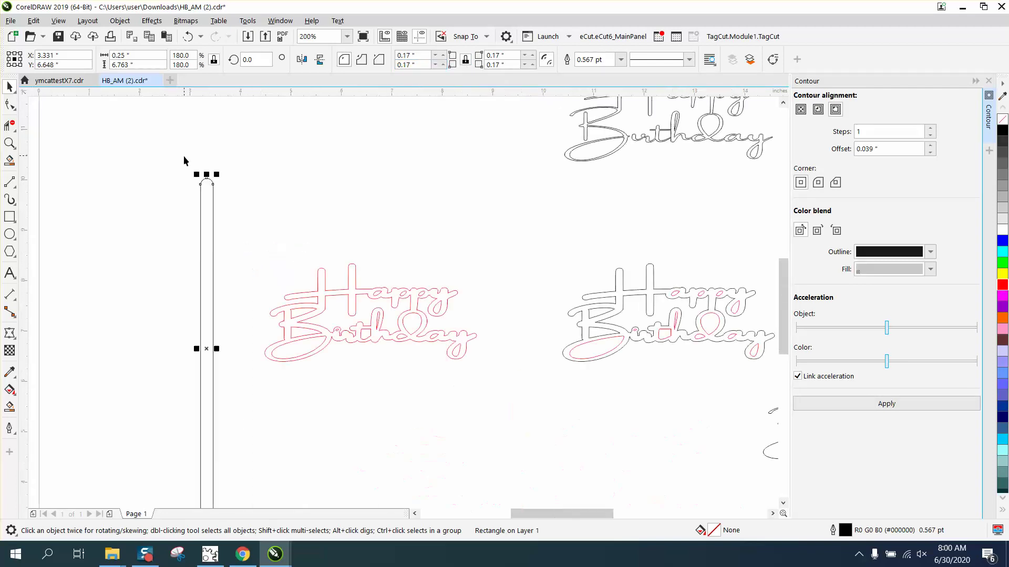
{"action": "scroll", "coordinate": [184, 156], "scroll_direction": "down", "scroll_amount": 5}
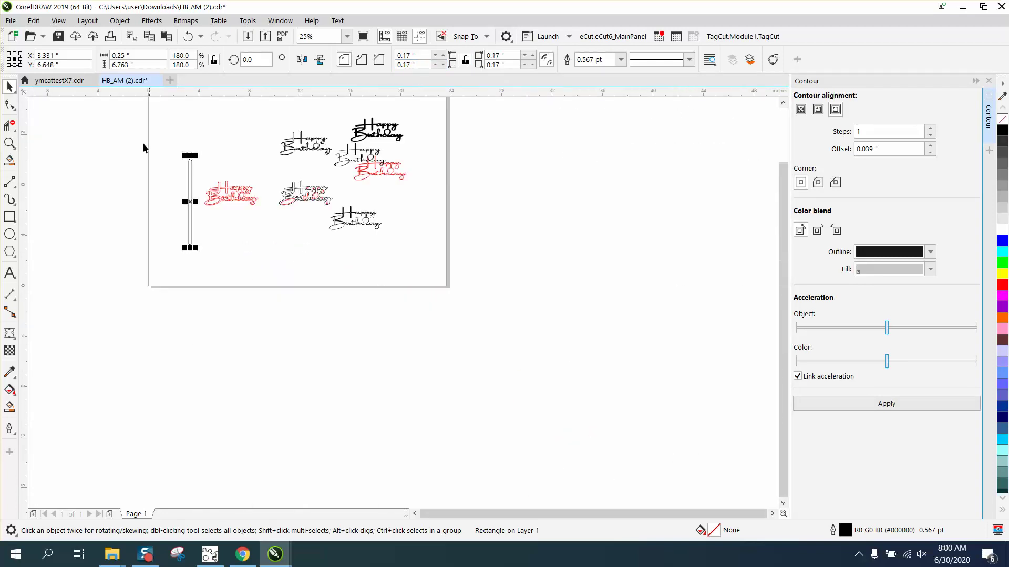
{"action": "left_click", "coordinate": [10, 143]}
{"action": "left_click", "coordinate": [10, 87]}
{"action": "left_click", "coordinate": [253, 213]}
{"action": "left_click_drag", "start_coordinate": [261, 214], "coordinate": [345, 258]}
{"action": "left_click_drag", "start_coordinate": [275, 213], "coordinate": [199, 138]}
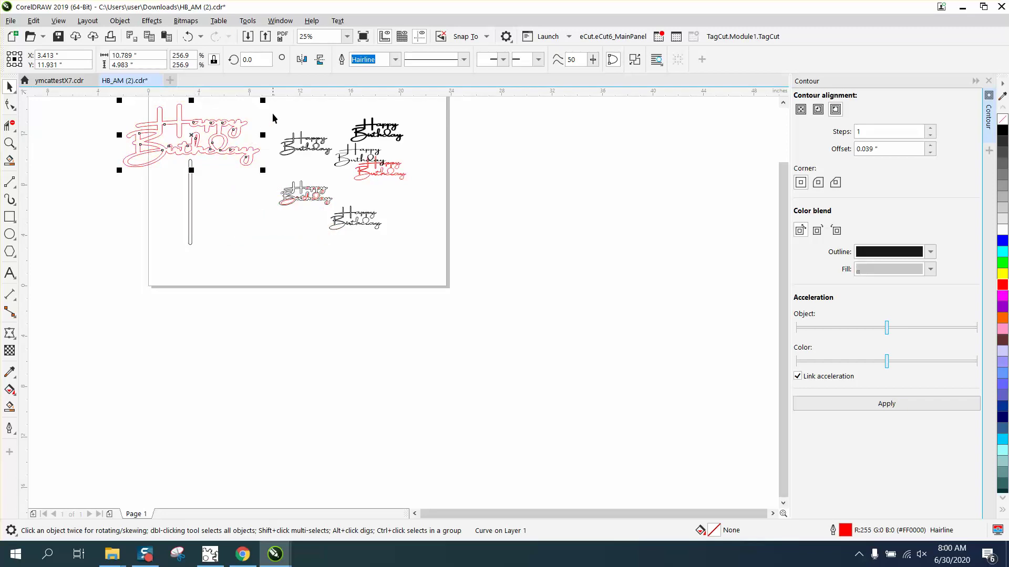
Move all the other "Happy Birthday" copies about 11.8 inches to the right, away from the enlarged lettering
{"action": "left_click_drag", "start_coordinate": [265, 104], "coordinate": [307, 173]}
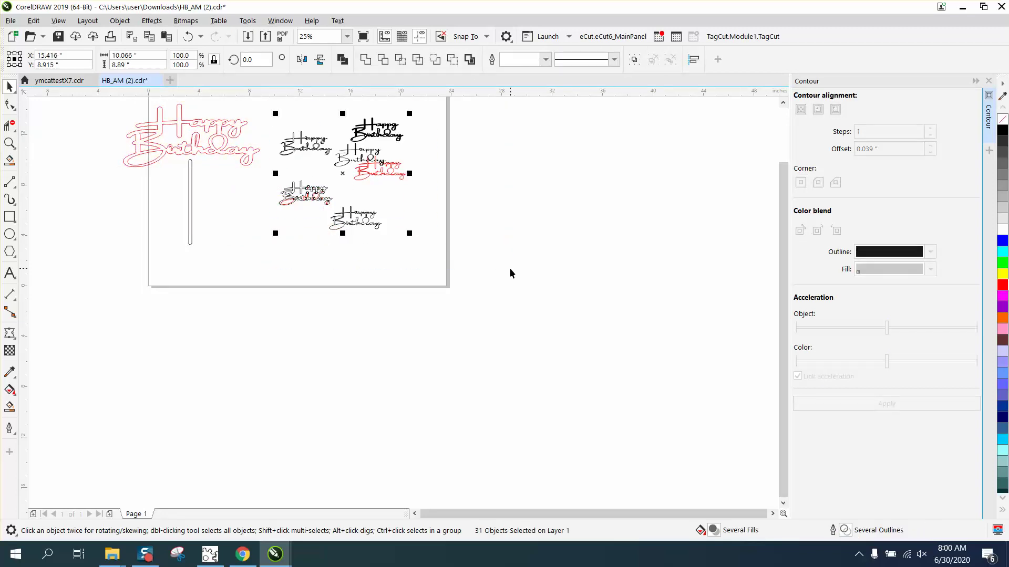
{"action": "key", "text": "Right"}
{"action": "key", "text": "Right"}
{"action": "key", "text": "Right"}
{"action": "key", "text": "Right"}
{"action": "key", "text": "Right"}
{"action": "key", "text": "Right"}
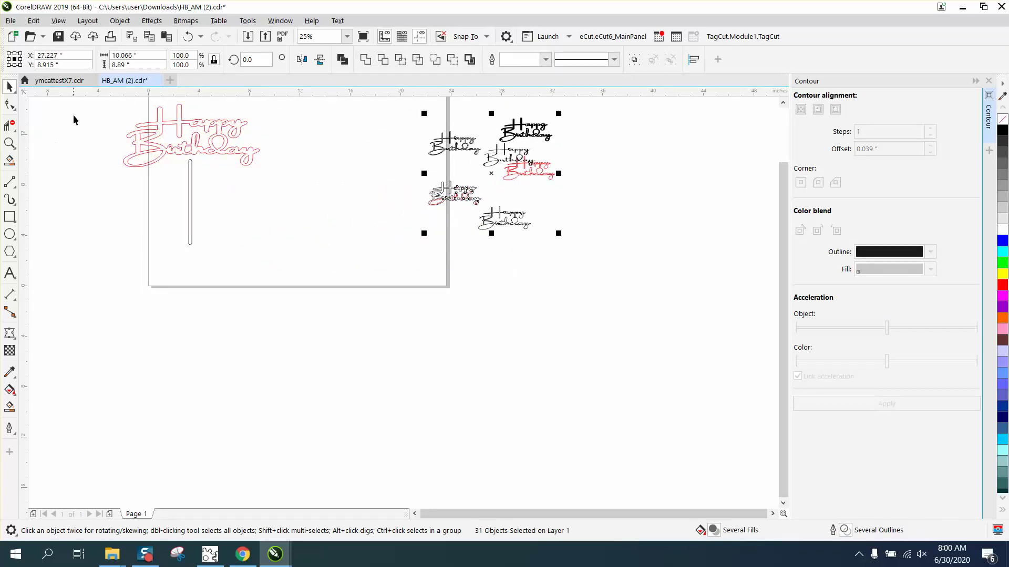
Center the enlarged lettering and the stick together on the page
{"action": "left_click_drag", "start_coordinate": [90, 102], "coordinate": [144, 161]}
{"action": "left_click_drag", "start_coordinate": [356, 269], "coordinate": [355, 266]}
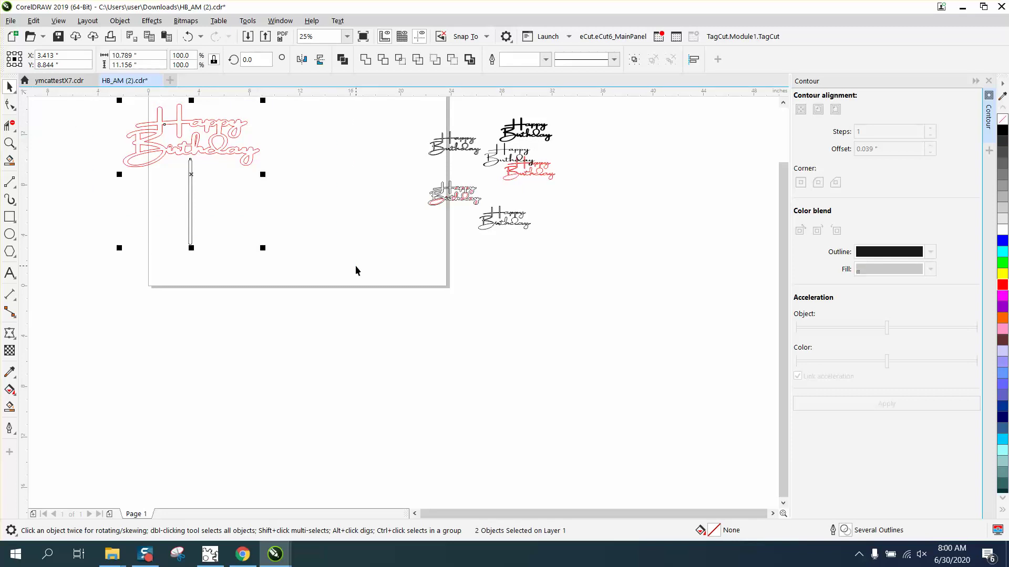
{"action": "key", "text": "p"}
{"action": "left_click", "coordinate": [310, 131]}
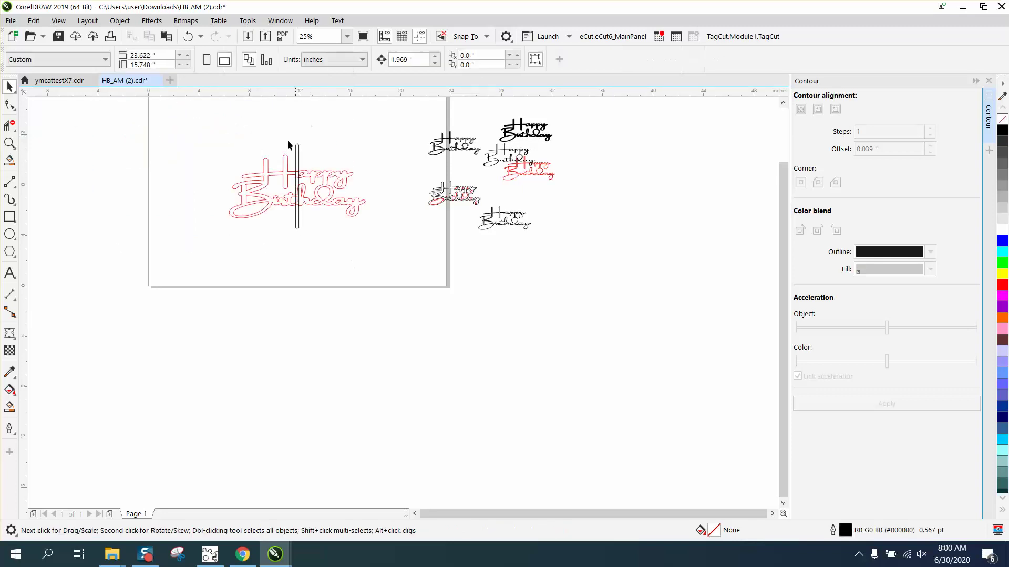
Move the stick straight down until its rounded top end overlaps the bottom of the h in "Birthday"
{"action": "left_click", "coordinate": [10, 143]}
{"action": "left_click", "coordinate": [286, 169]}
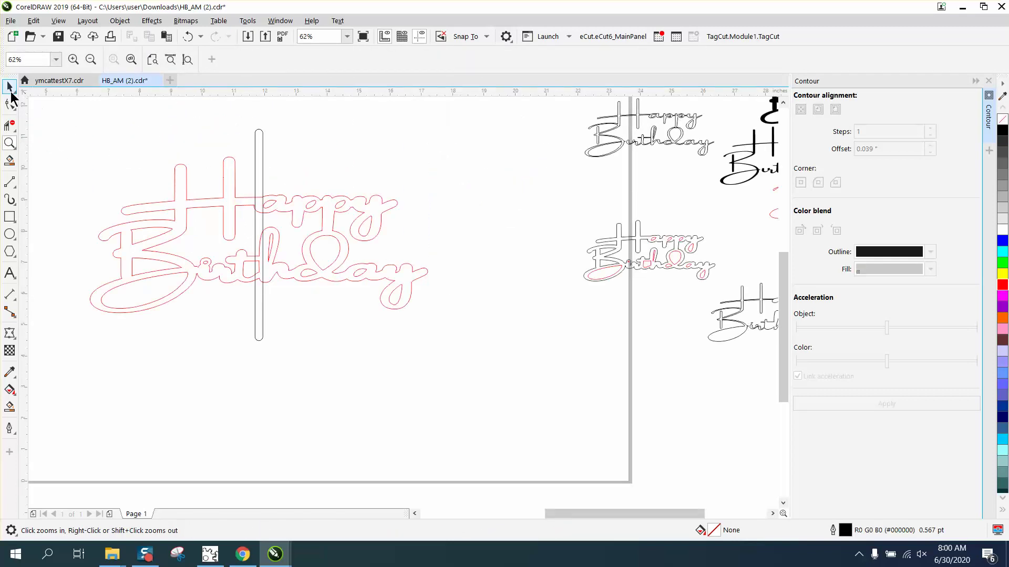
{"action": "left_click", "coordinate": [10, 88]}
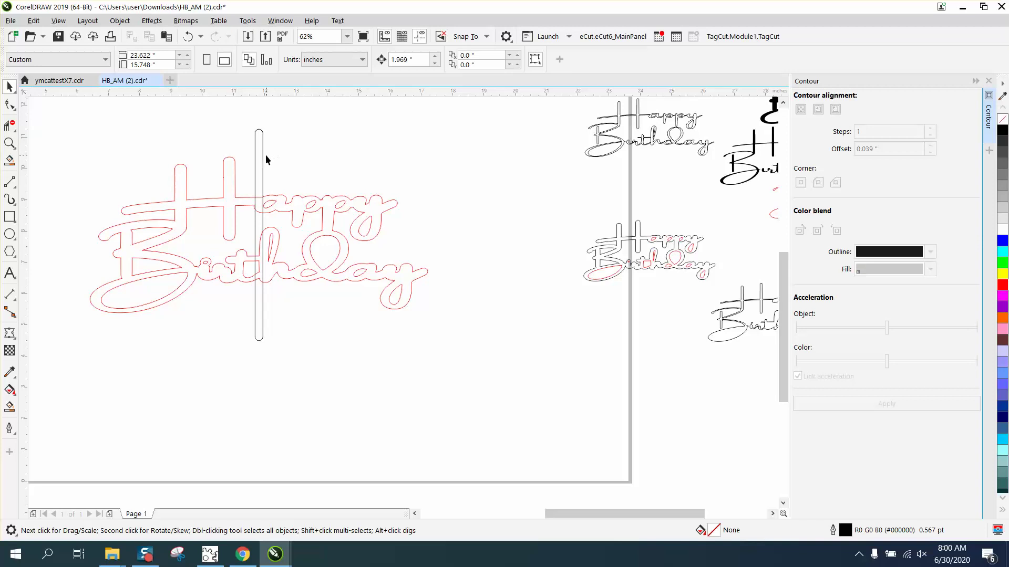
{"action": "left_click_drag", "start_coordinate": [262, 159], "coordinate": [265, 309]}
Set a finer nudge distance and shift the stick about 0.22 inches right so its rounded top sits inside the foot of the h
{"action": "left_click", "coordinate": [10, 143]}
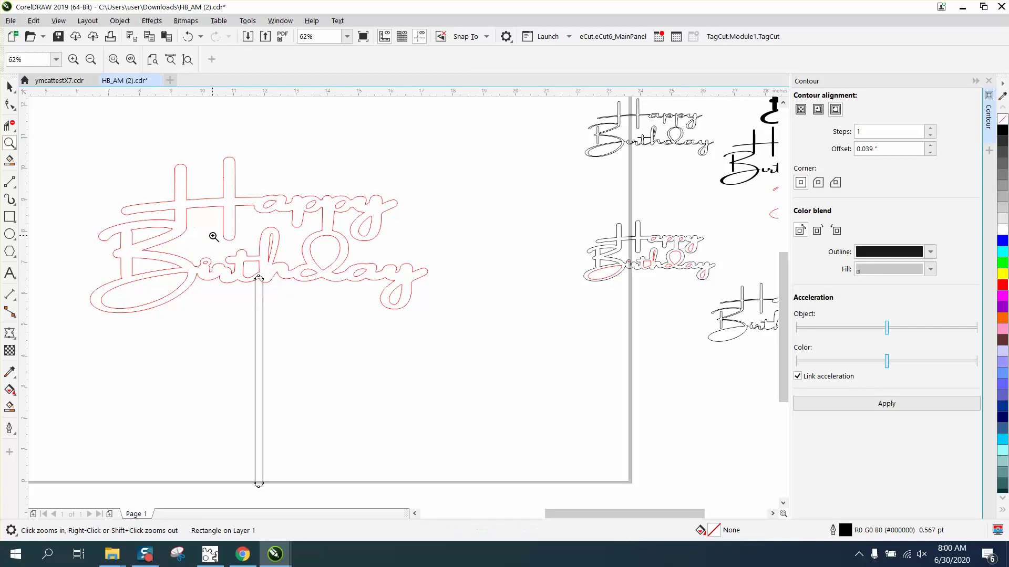
{"action": "left_click_drag", "start_coordinate": [213, 235], "coordinate": [394, 354]}
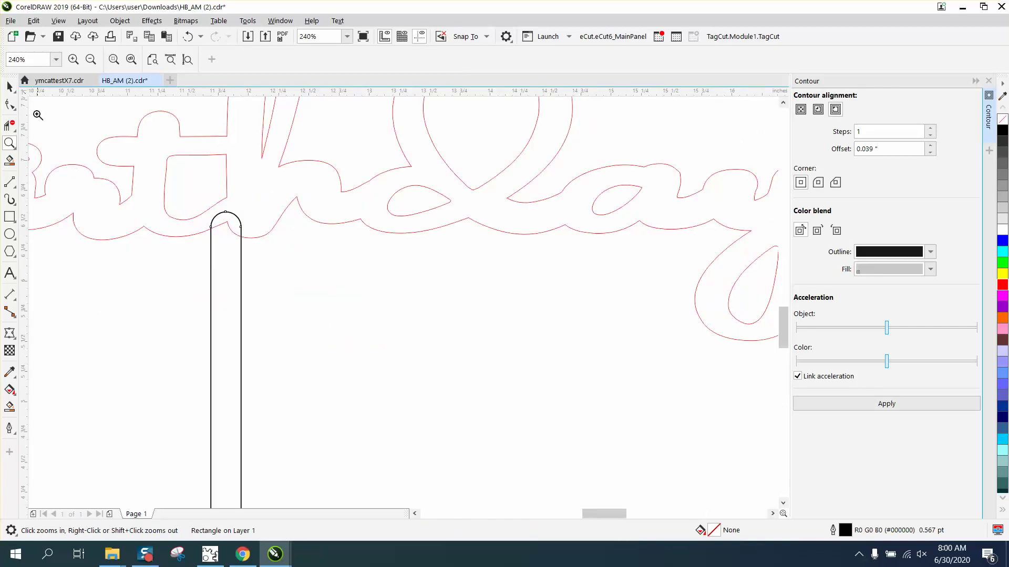
{"action": "left_click", "coordinate": [9, 87]}
{"action": "left_click", "coordinate": [126, 282]}
{"action": "left_click", "coordinate": [409, 60]}
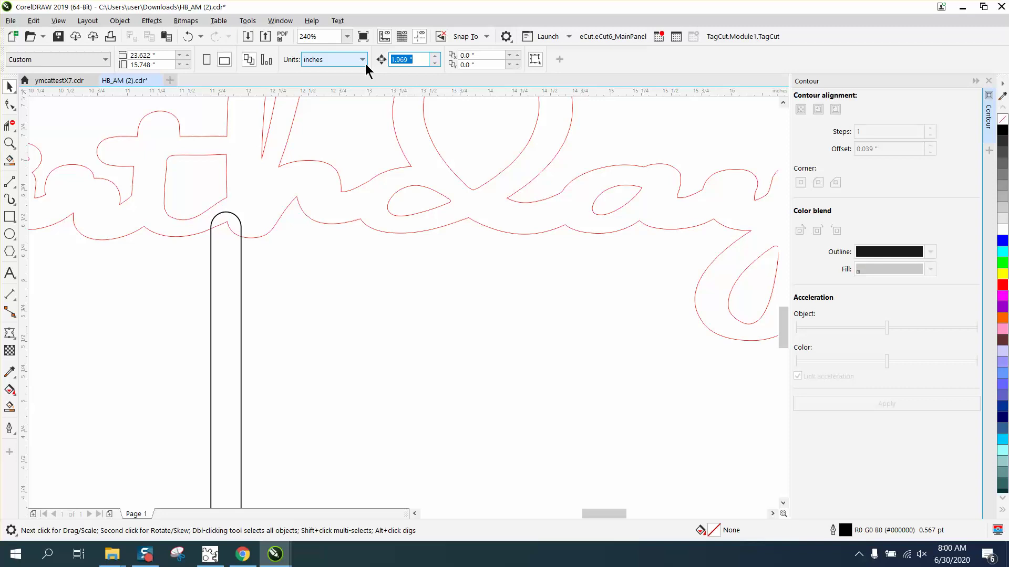
{"action": "type", "text": ".0"}
{"action": "left_click", "coordinate": [231, 290]}
{"action": "key", "text": "Right"}
{"action": "key", "text": "Right"}
{"action": "key", "text": "Right"}
{"action": "key", "text": "Right"}
{"action": "key", "text": "Right"}
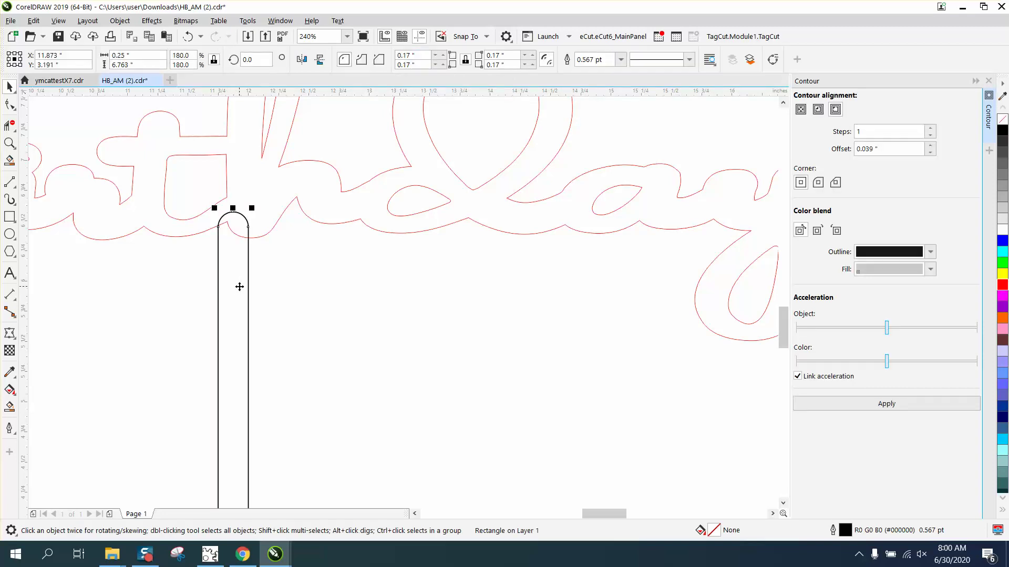
{"action": "key", "text": "Right"}
{"action": "key", "text": "Right"}
{"action": "key", "text": "Right"}
{"action": "key", "text": "Right"}
{"action": "key", "text": "Right"}
{"action": "key", "text": "Right"}
{"action": "key", "text": "Right"}
{"action": "key", "text": "Right"}
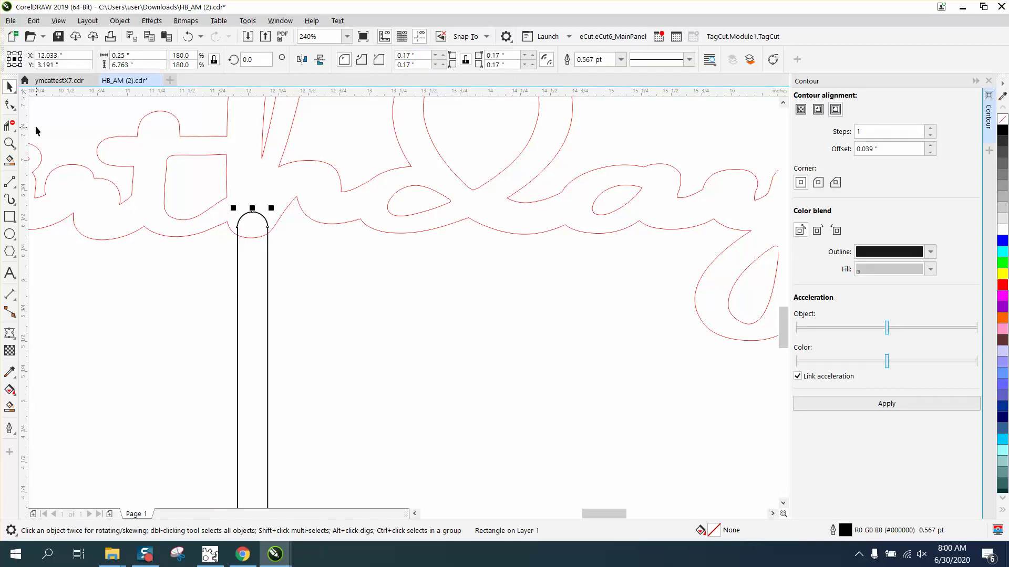
Delete the virtual segments of the stick's rounded top that lie inside the foot of the h
{"action": "left_click", "coordinate": [9, 126]}
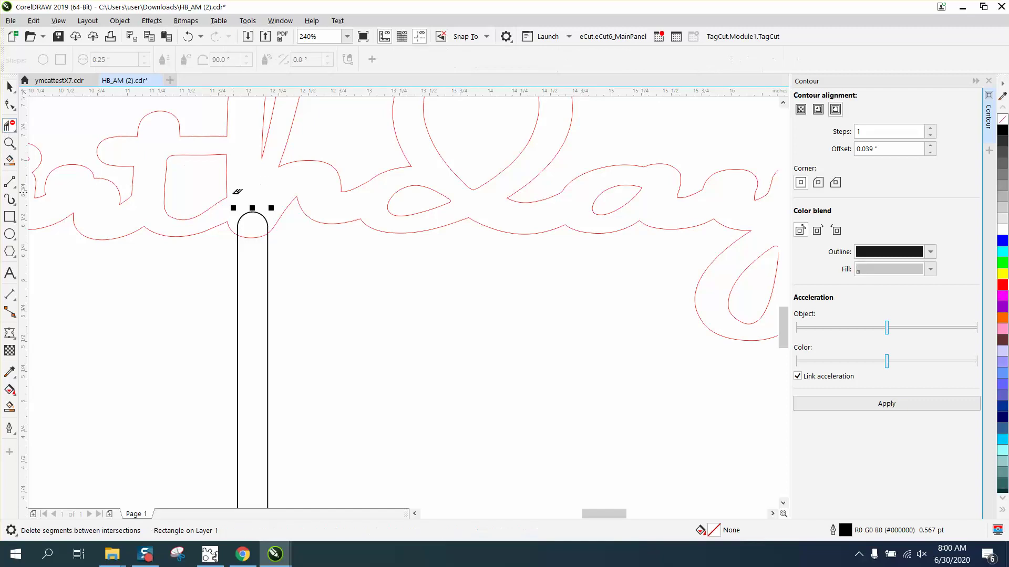
{"action": "left_click", "coordinate": [259, 213]}
{"action": "left_click", "coordinate": [246, 216]}
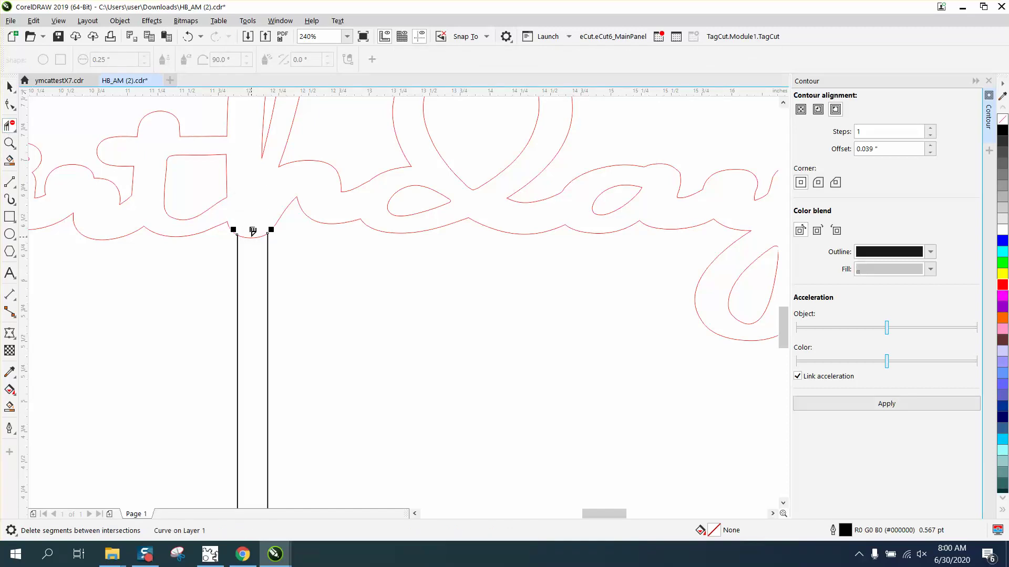
Smart Fill the enclosed region of the lettering and stick to create one combined black shape without an outline
{"action": "scroll", "coordinate": [231, 229], "scroll_direction": "down", "scroll_amount": 3}
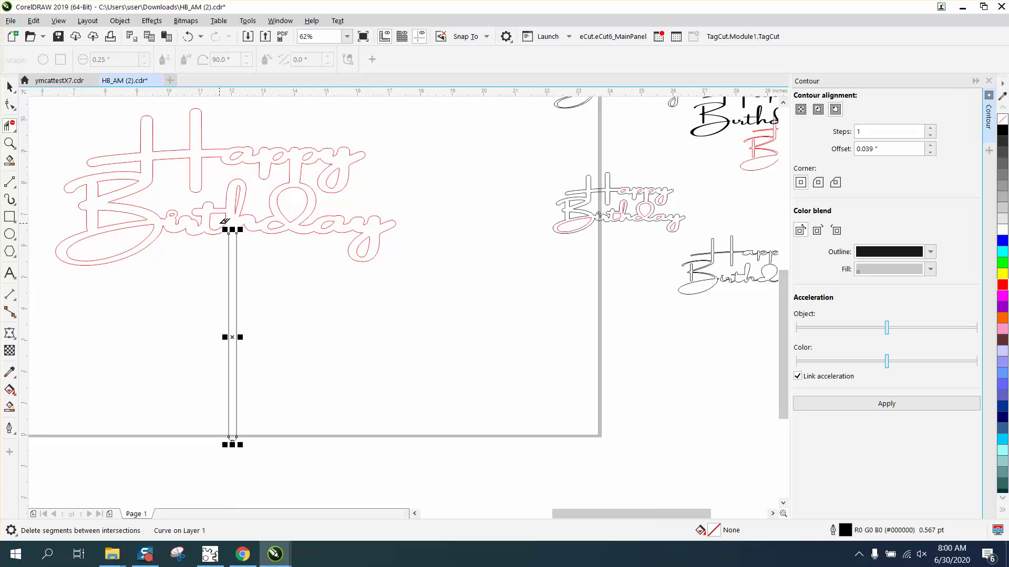
{"action": "left_click", "coordinate": [12, 406]}
{"action": "left_click", "coordinate": [237, 218]}
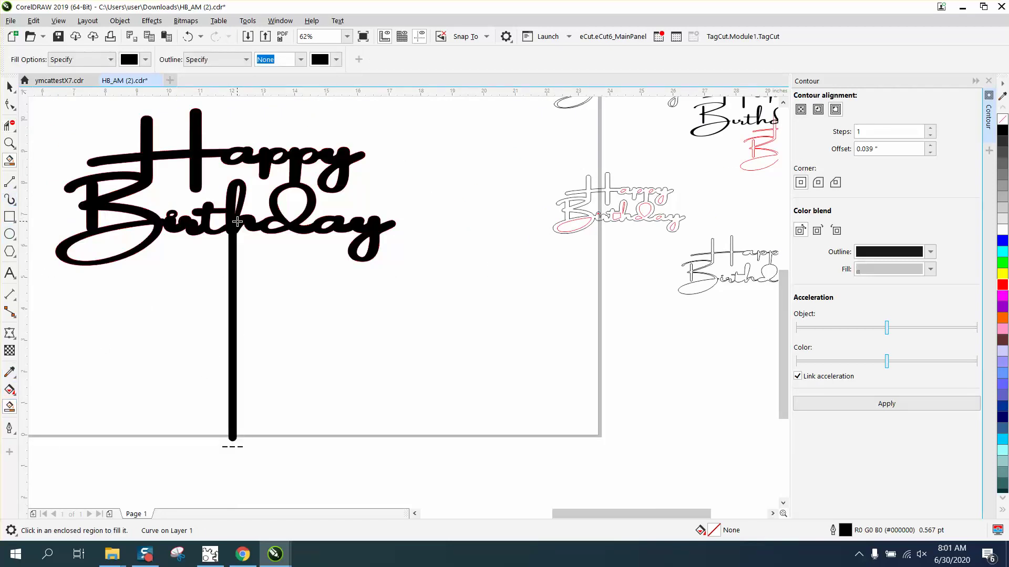
Move the combined black shape about 21 inches left and 4.4 inches up, off the page and clear of the original outlines
{"action": "scroll", "coordinate": [252, 241], "scroll_direction": "down", "scroll_amount": 2}
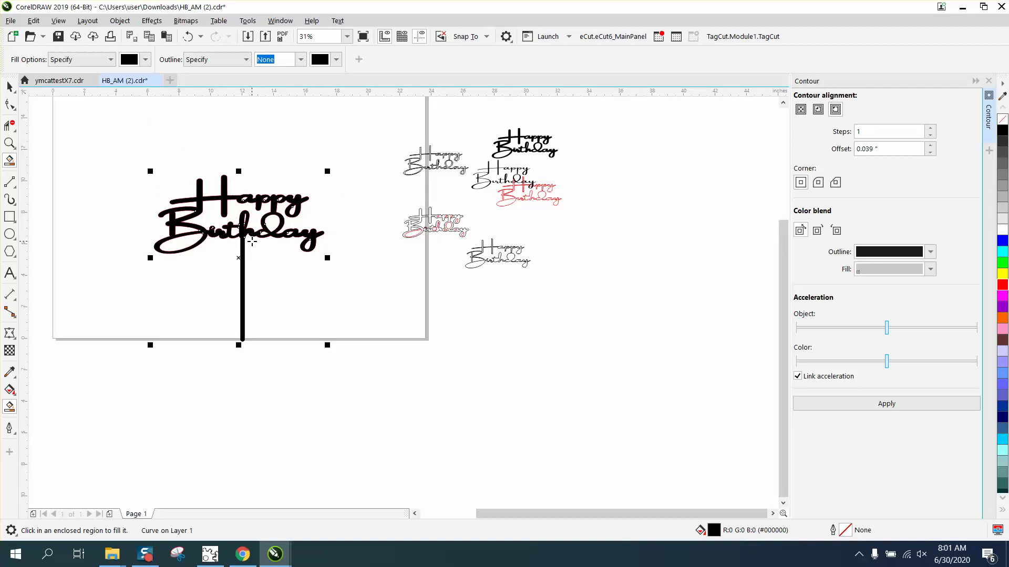
{"action": "scroll", "coordinate": [595, 293], "scroll_direction": "down", "scroll_amount": 1}
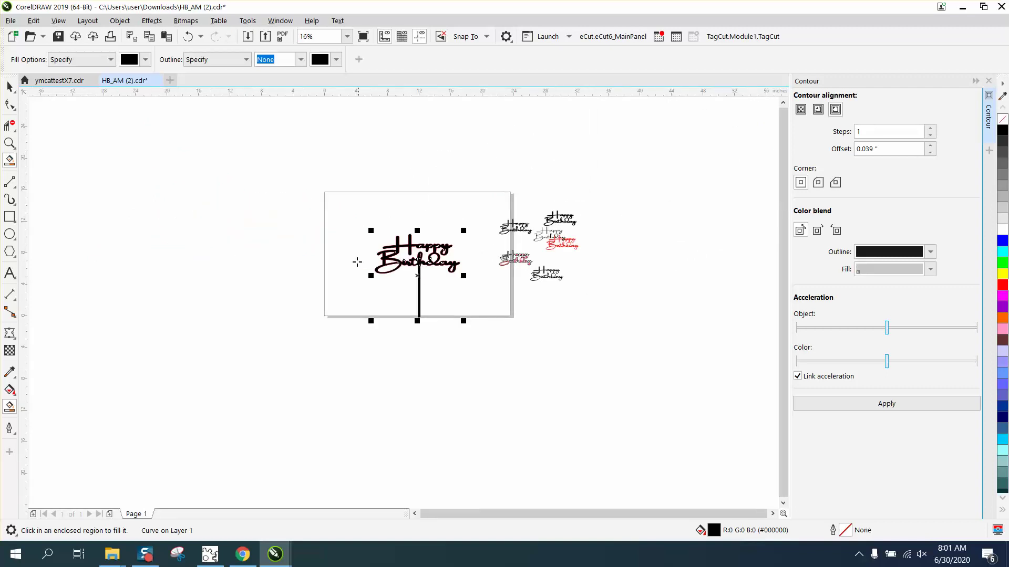
{"action": "left_click", "coordinate": [10, 87]}
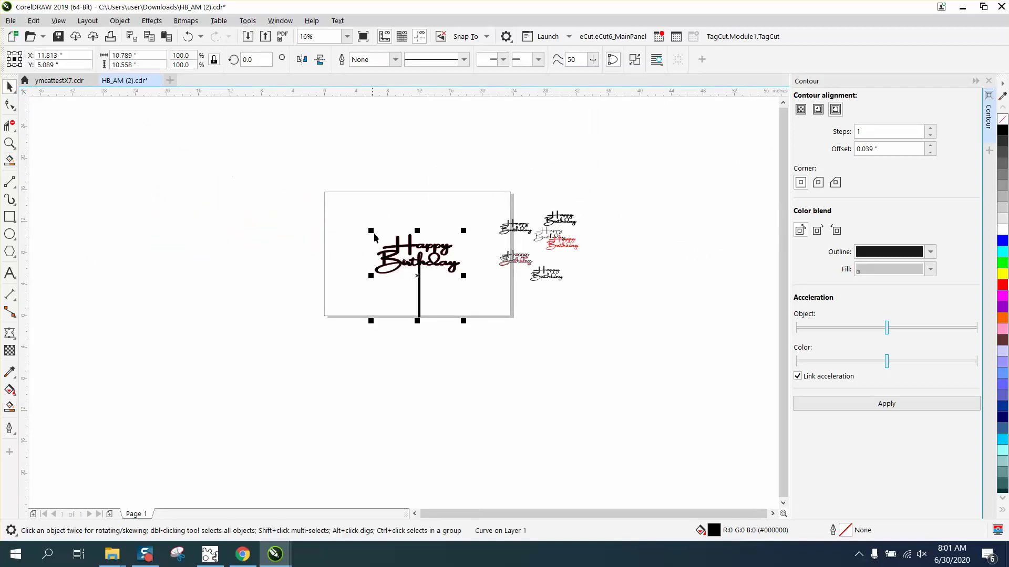
{"action": "left_click_drag", "start_coordinate": [416, 274], "coordinate": [249, 240]}
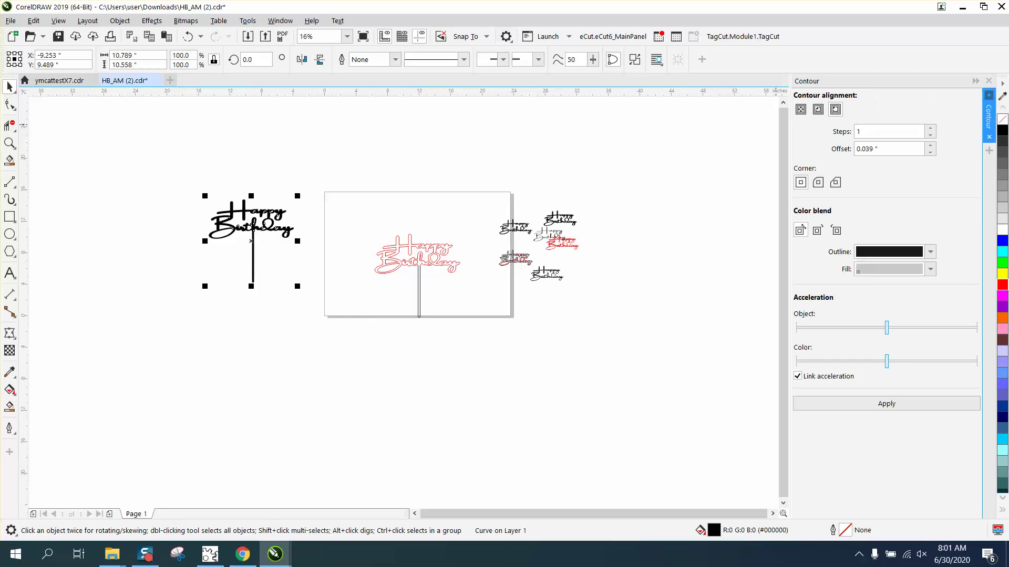
Remove the combined shape's fill and give it a red outline with Hairline width
{"action": "left_click", "coordinate": [1002, 119]}
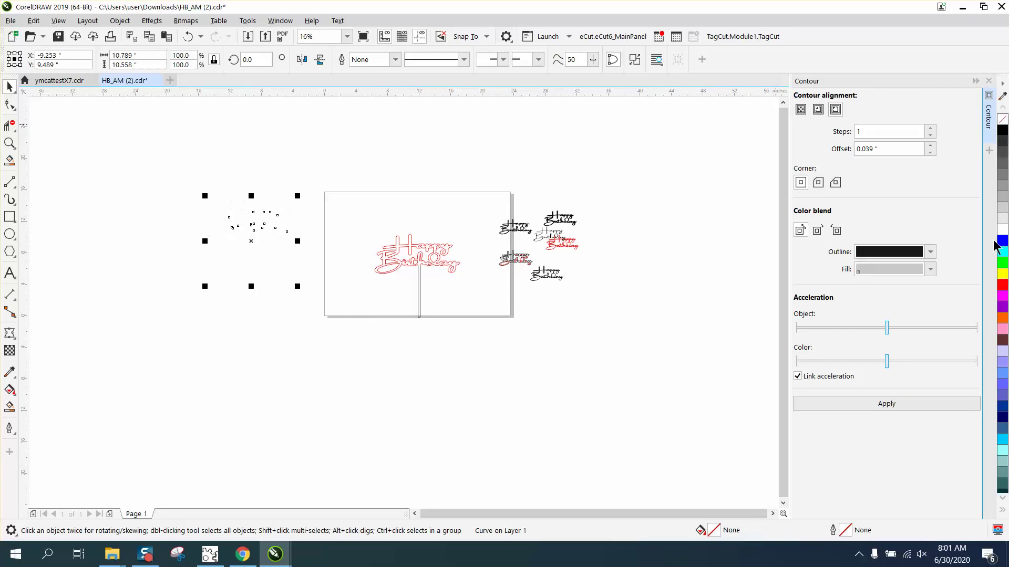
{"action": "right_click", "coordinate": [1003, 285]}
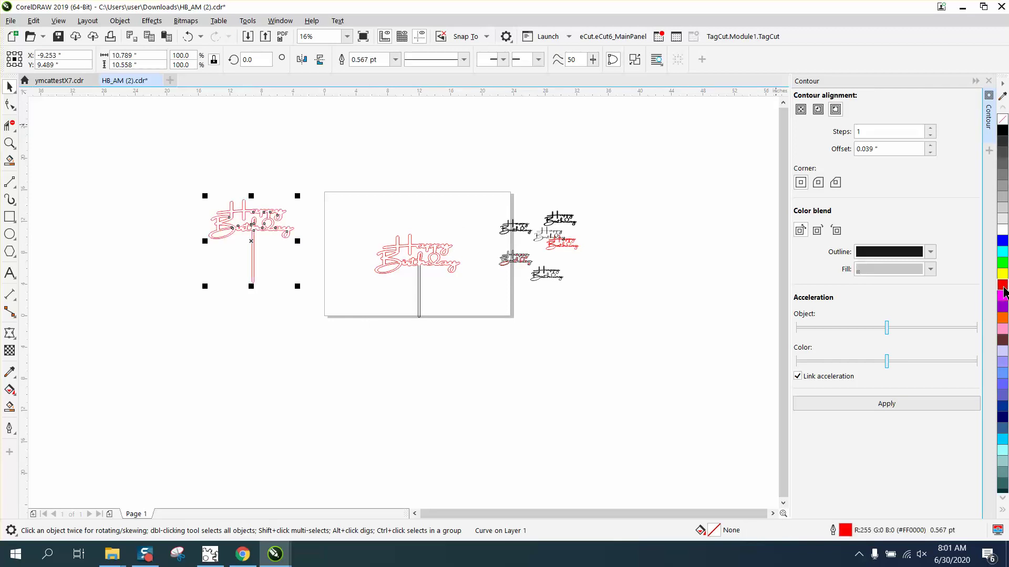
{"action": "double_click", "coordinate": [844, 533]}
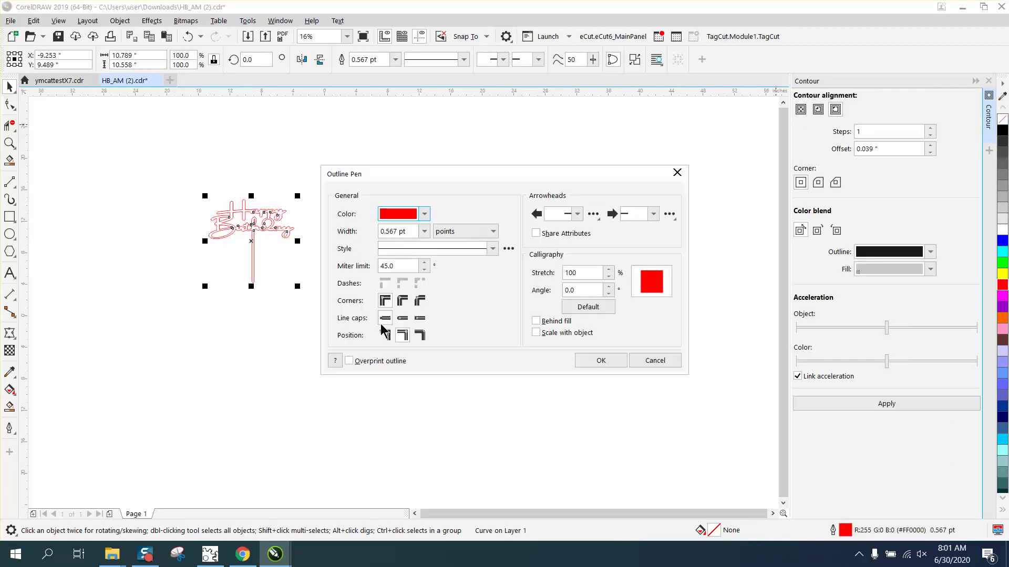
{"action": "left_click", "coordinate": [424, 231]}
{"action": "left_click", "coordinate": [409, 254]}
{"action": "left_click", "coordinate": [601, 360]}
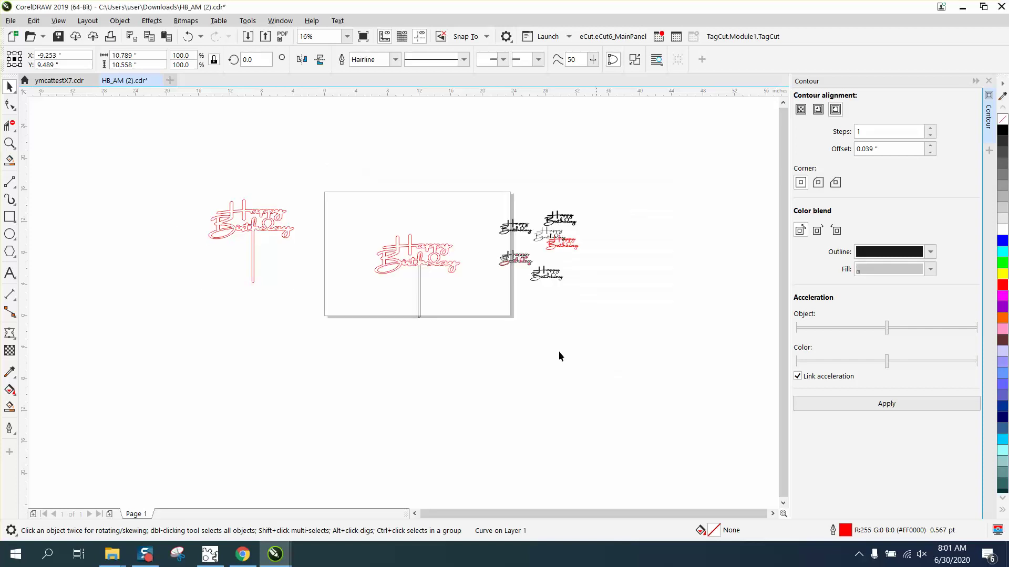
{"action": "left_click", "coordinate": [9, 143]}
{"action": "left_click_drag", "start_coordinate": [202, 184], "coordinate": [342, 295]}
{"action": "left_click", "coordinate": [9, 87]}
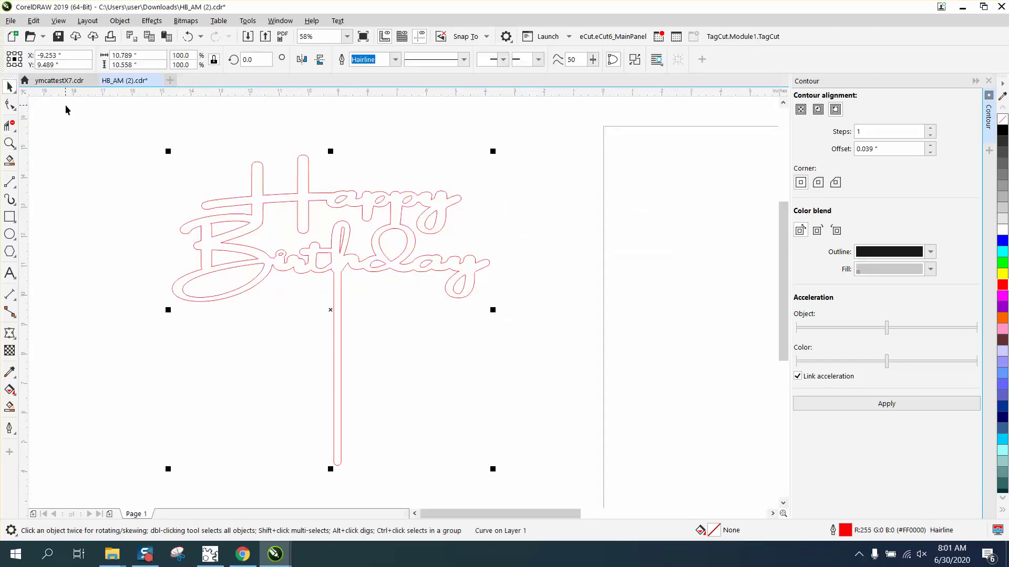
{"action": "left_click", "coordinate": [96, 119]}
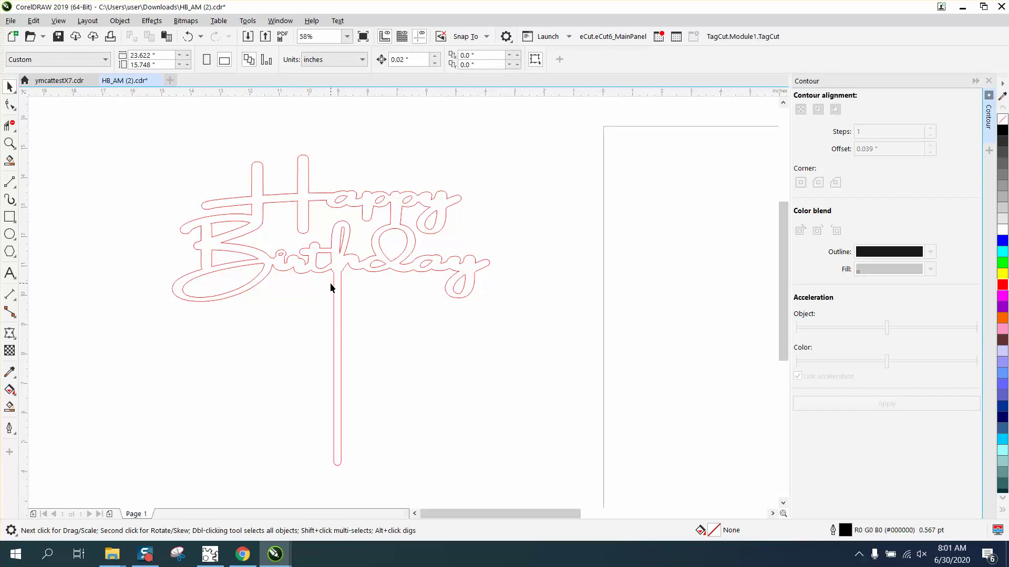